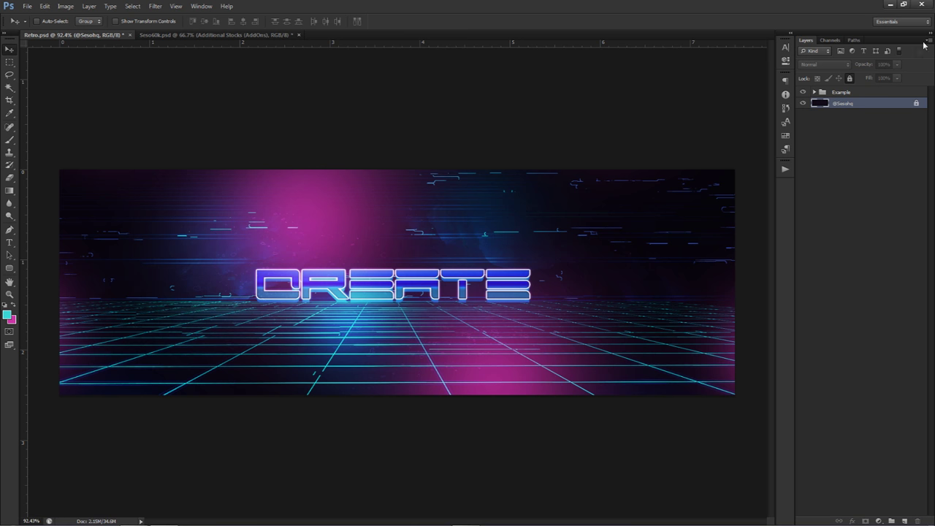
# Try a Hue/Saturation adjustment with a hue of +171 above the Example group and delete it
pyautogui.click(848, 92)
pyautogui.click(878, 521)
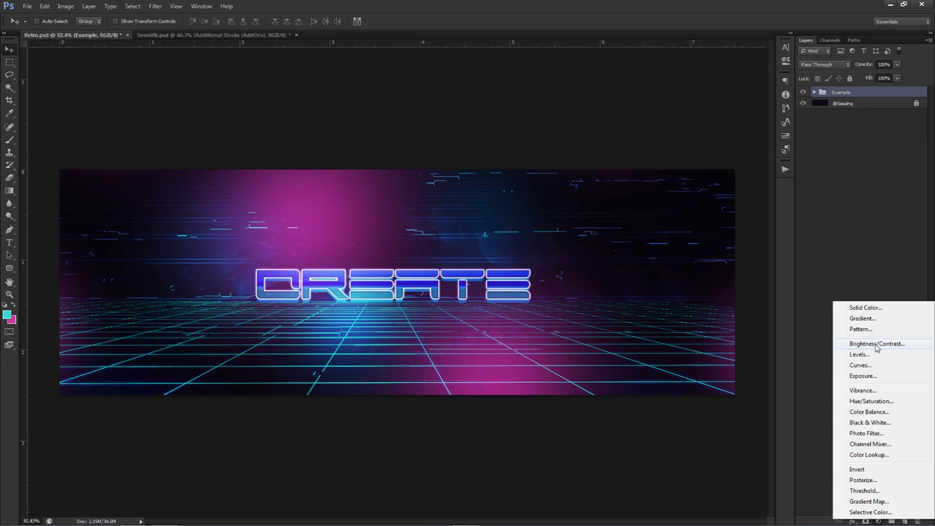
pyautogui.click(871, 401)
pyautogui.moveTo(719, 108); pyautogui.dragTo(760, 108)
pyautogui.click(856, 94)
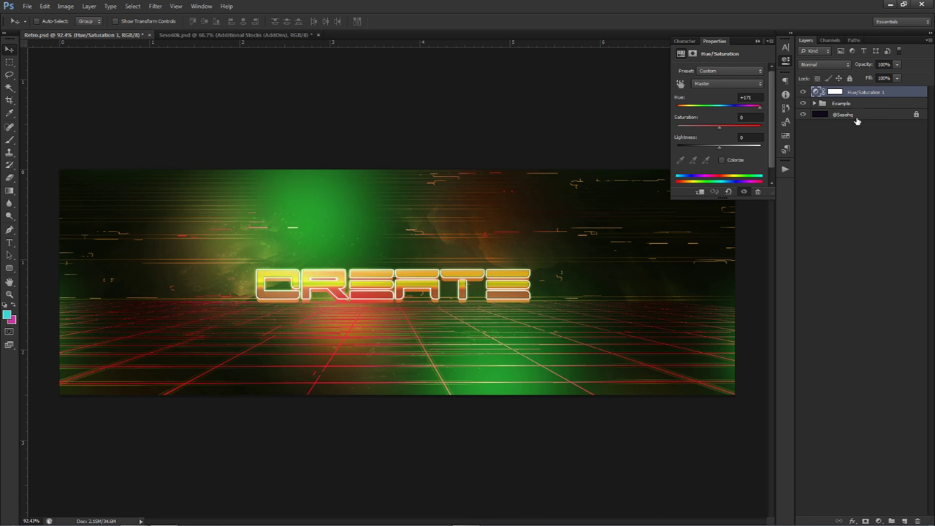
pyautogui.press('Delete')
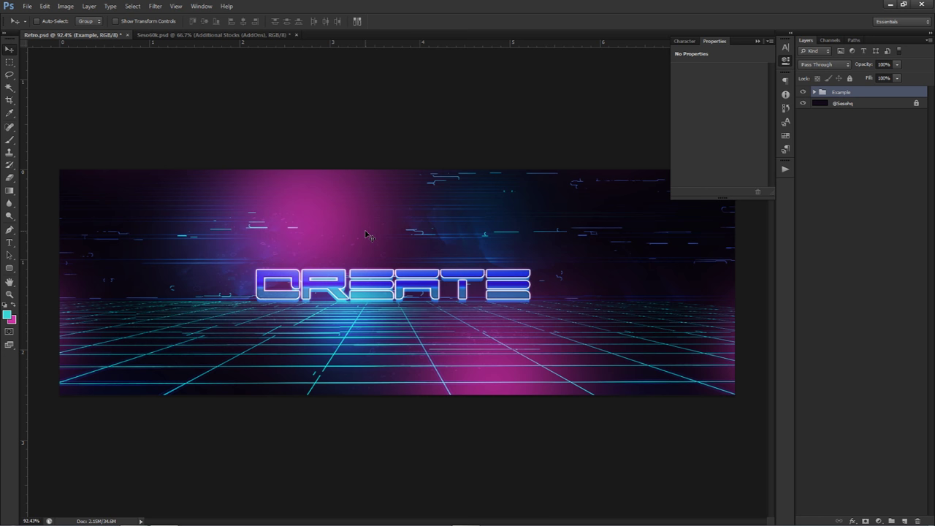
# Hide the Example group and place the perspective grid image kk on the canvas
pyautogui.click(803, 93)
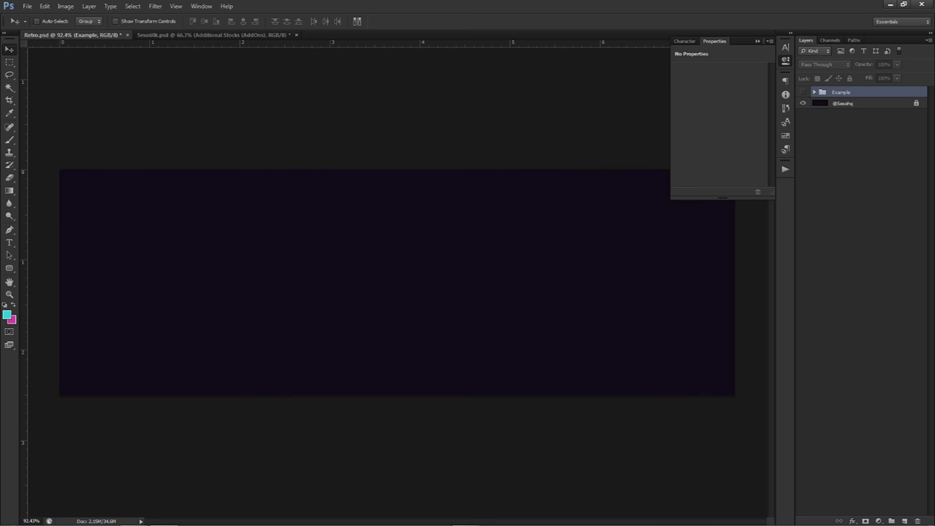
pyautogui.moveTo(716, 234); pyautogui.dragTo(513, 300)
pyautogui.press('Return')
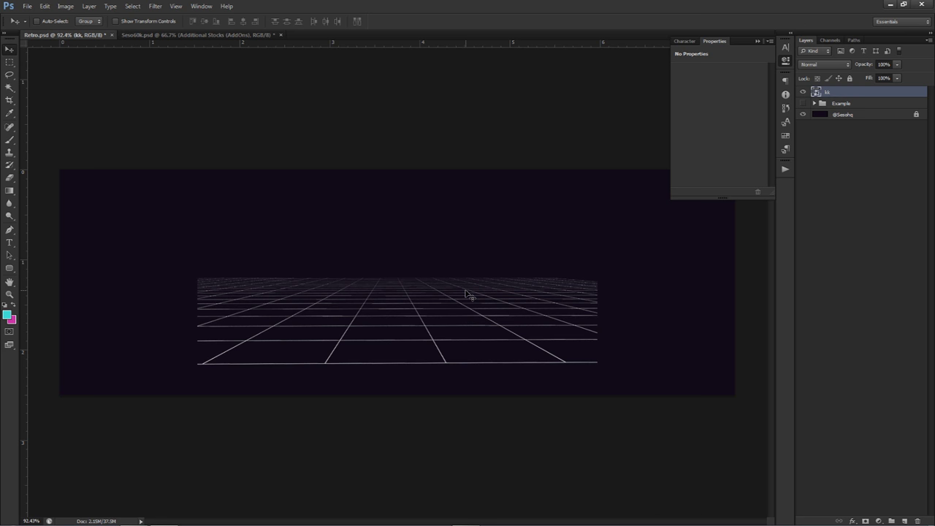
# Compare the finished Example group with the placed kk grid by toggling their visibility, leaving only the grid shown
pyautogui.click(803, 103)
pyautogui.click(802, 92)
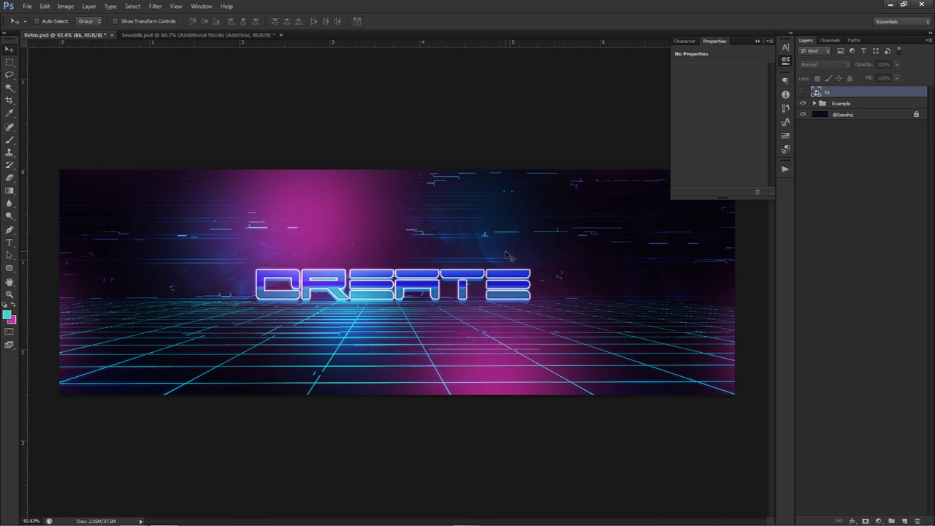
pyautogui.click(803, 103)
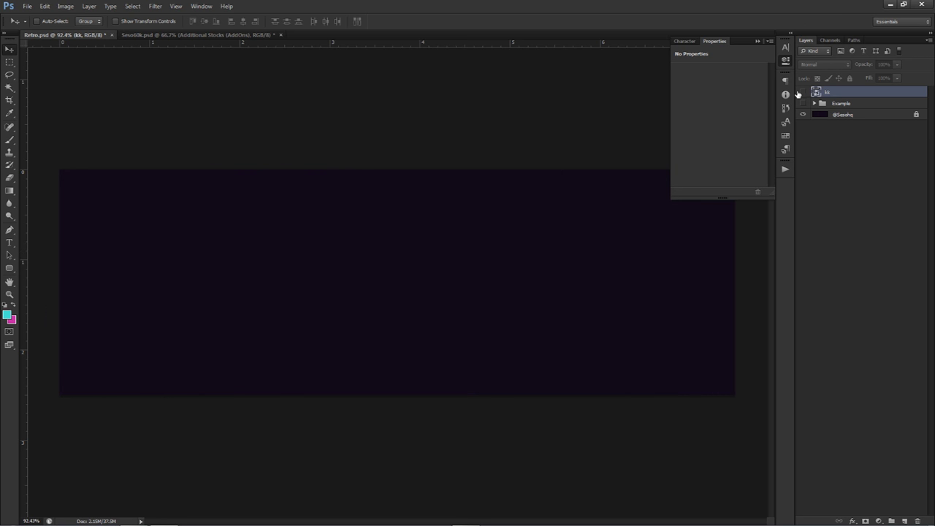
pyautogui.click(803, 93)
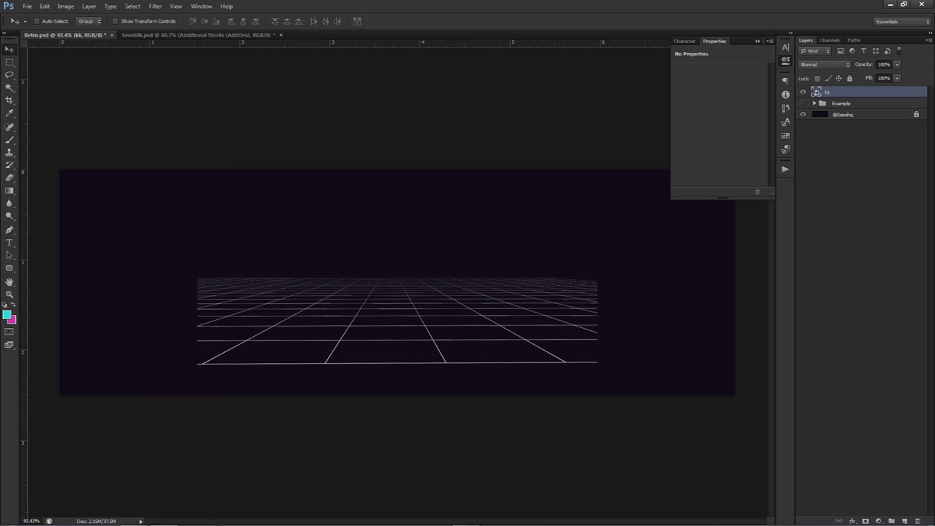
# Switch to Cinema 4D, add a Plane object and scale it up to about 798 by 798 cm
pyautogui.click(134, 517)
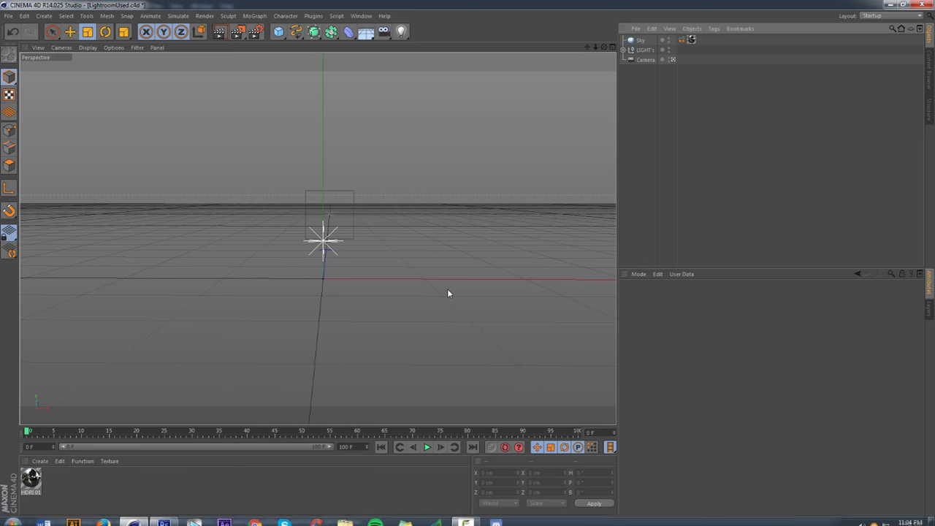
pyautogui.click(279, 32)
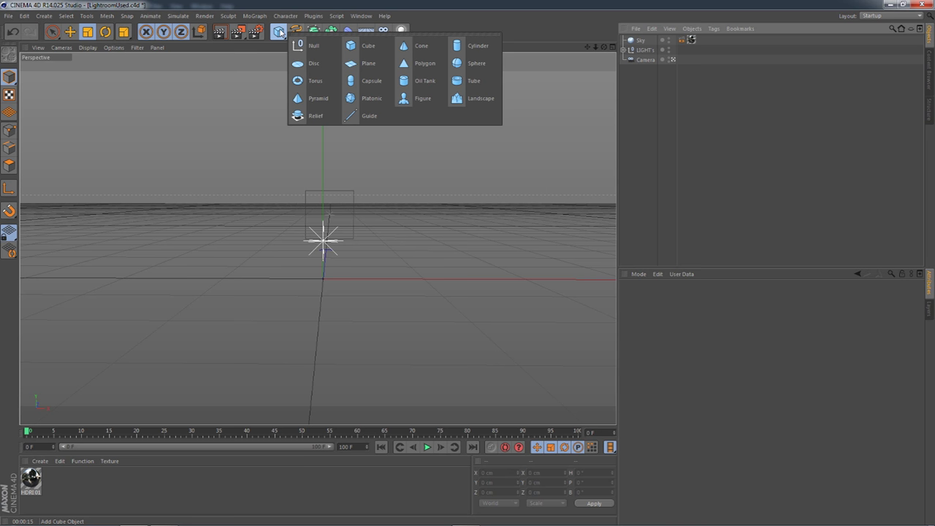
pyautogui.click(372, 65)
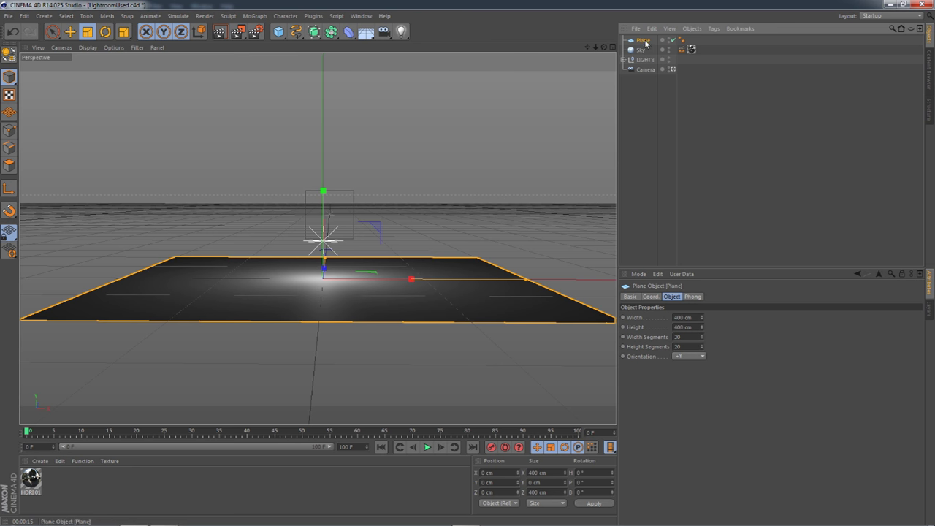
pyautogui.click(88, 31)
pyautogui.moveTo(324, 167); pyautogui.dragTo(590, 163)
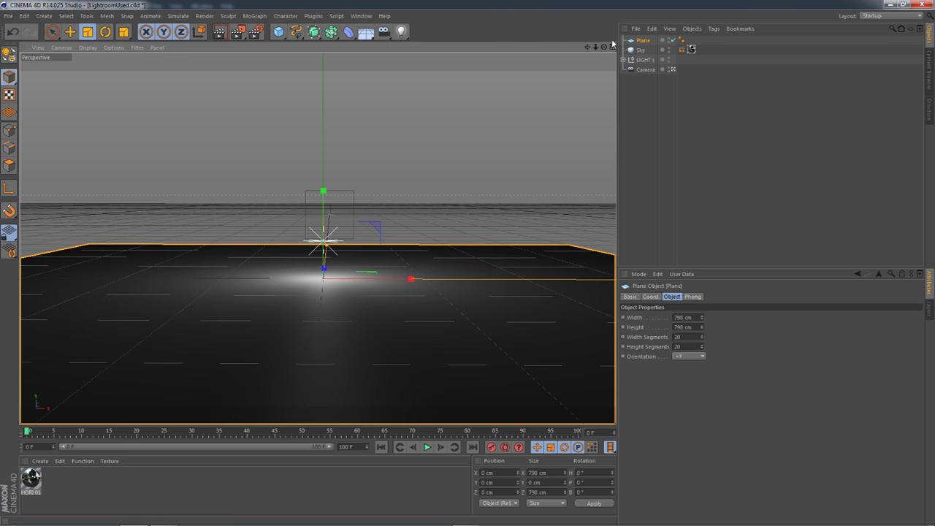
# Set the plane's width segments to 20
pyautogui.moveTo(604, 47); pyautogui.dragTo(591, 52)
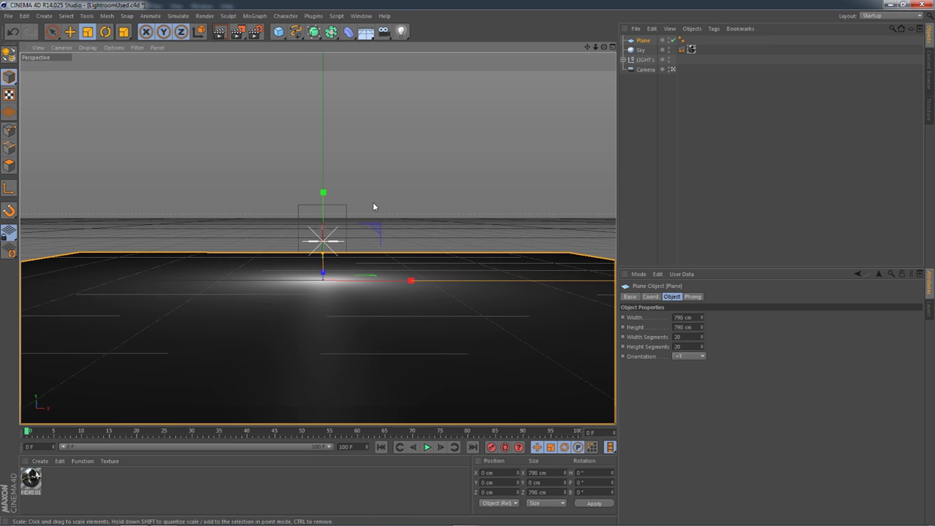
pyautogui.click(661, 110)
pyautogui.click(643, 40)
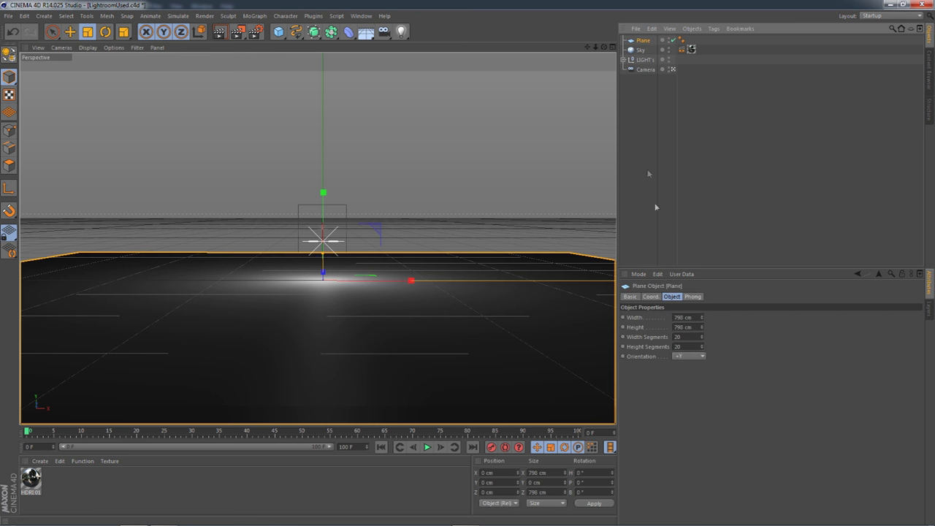
pyautogui.doubleClick(677, 336)
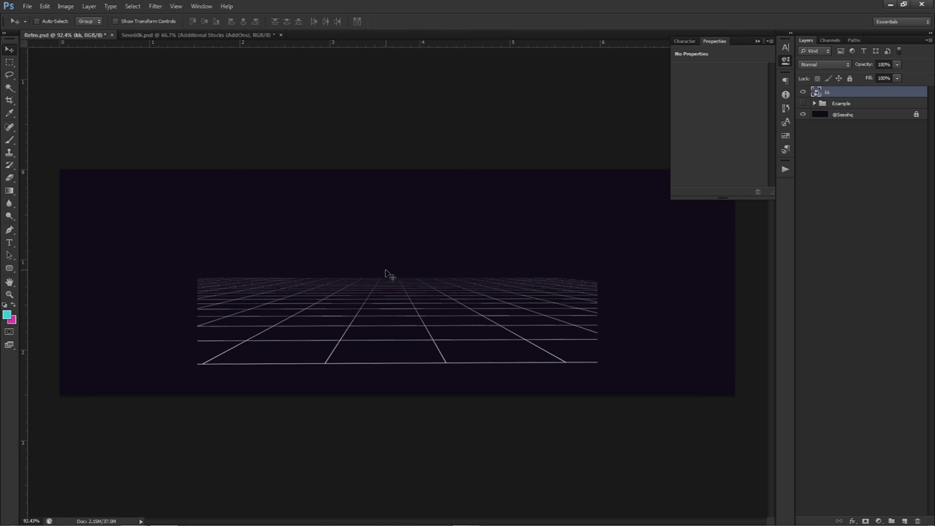
pyautogui.hotkey('alt', 'Tab')
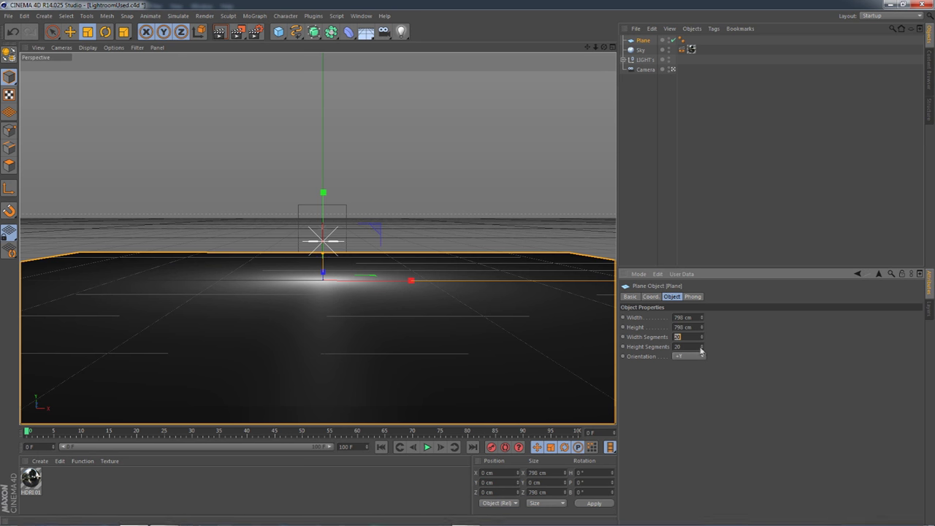
pyautogui.write('20')
pyautogui.press('Tab')
# Wrap the plane in an Atom Array generator
pyautogui.click(331, 32)
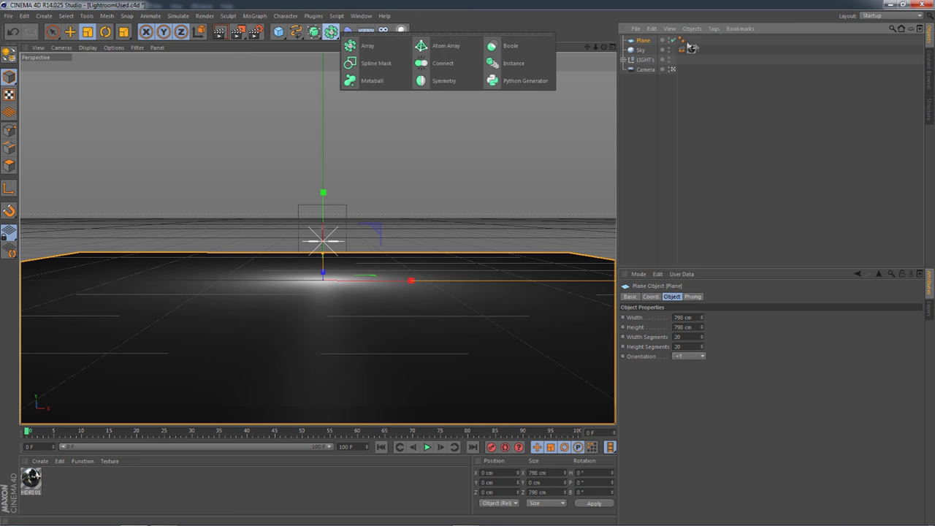
pyautogui.keyDown('alt'); pyautogui.click(436, 51); pyautogui.keyUp('alt')
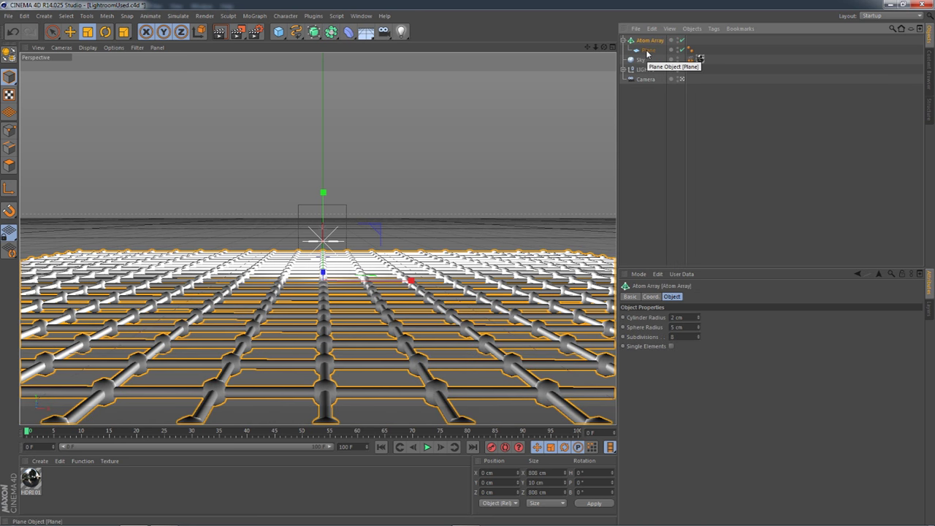
pyautogui.moveTo(646, 54); pyautogui.dragTo(646, 43)
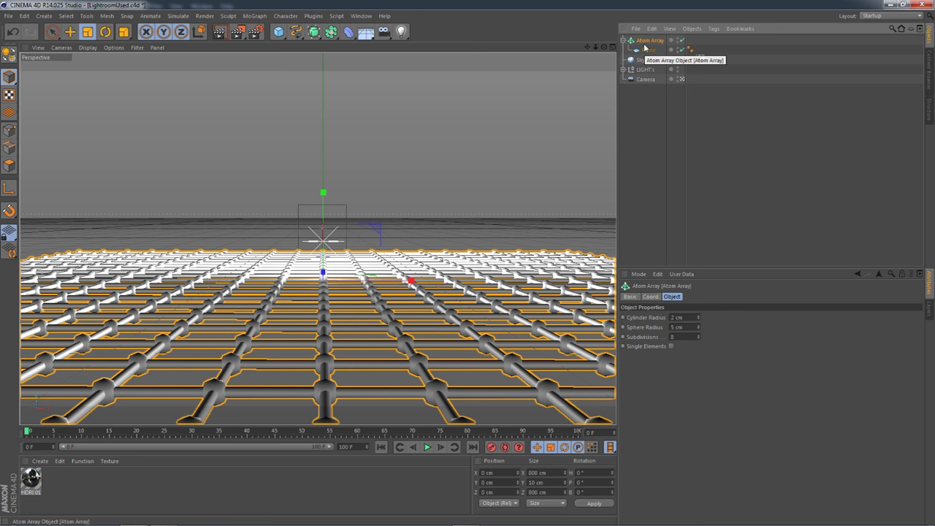
# Set the Atom Array's cylinder and sphere radii to 0.2 cm and render the plane's wireframe in the viewport
pyautogui.click(685, 327)
pyautogui.write('4')
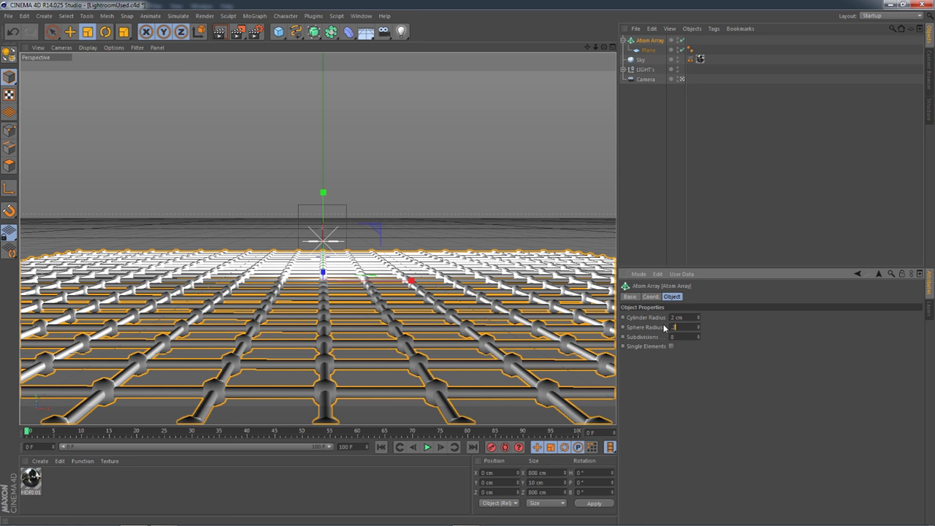
pyautogui.press('Return')
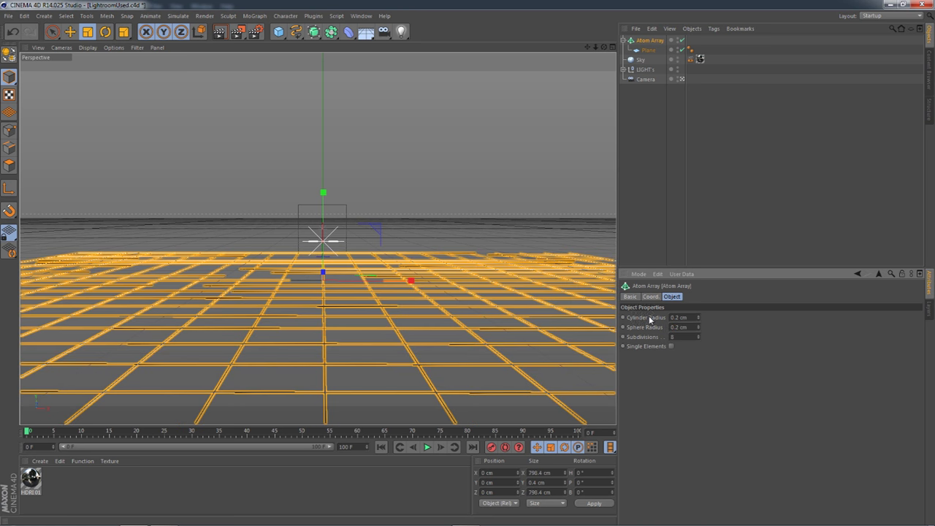
pyautogui.click(721, 218)
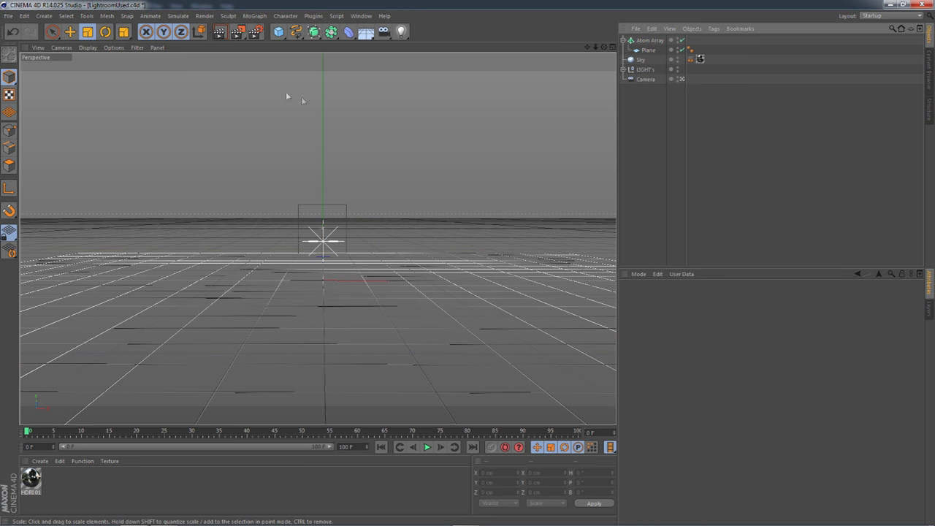
pyautogui.click(221, 33)
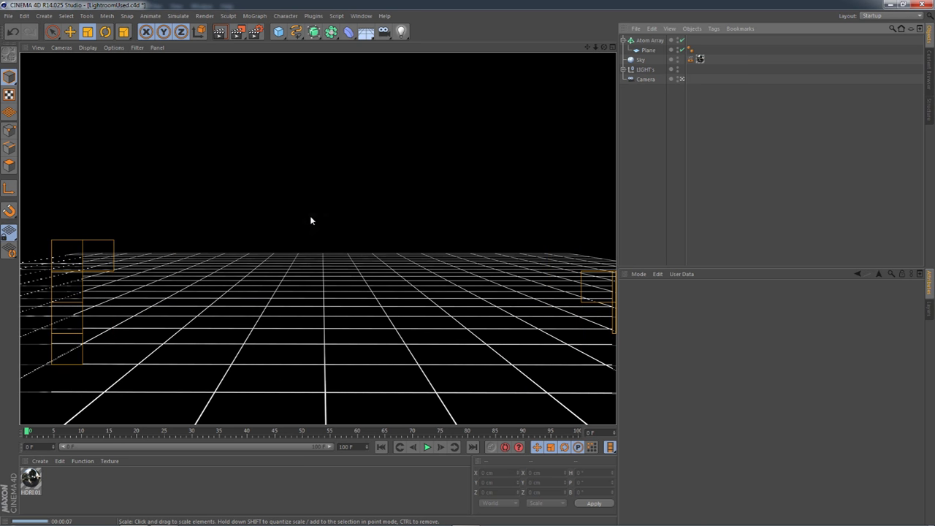
# Replace the plane's Atom Array with a Landscape object inside a new Atom Array with 0.2 cm cylinder and sphere radii
pyautogui.click(650, 41)
pyautogui.press('Delete')
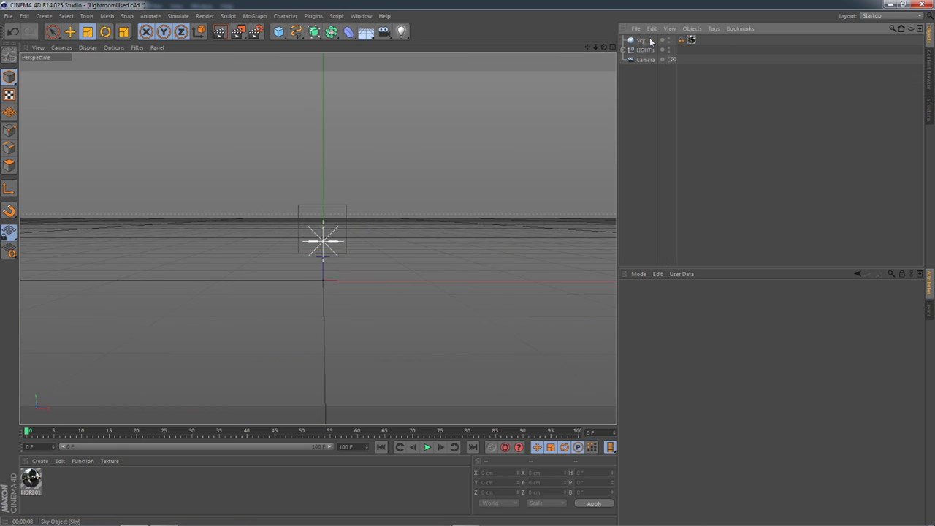
pyautogui.moveTo(279, 32); pyautogui.dragTo(475, 79)
pyautogui.moveTo(331, 31); pyautogui.dragTo(442, 45)
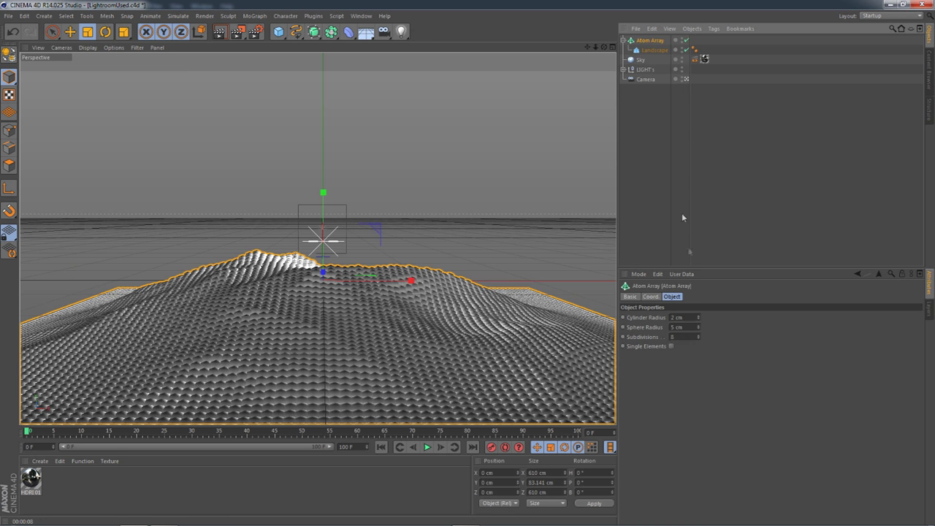
pyautogui.press('Return')
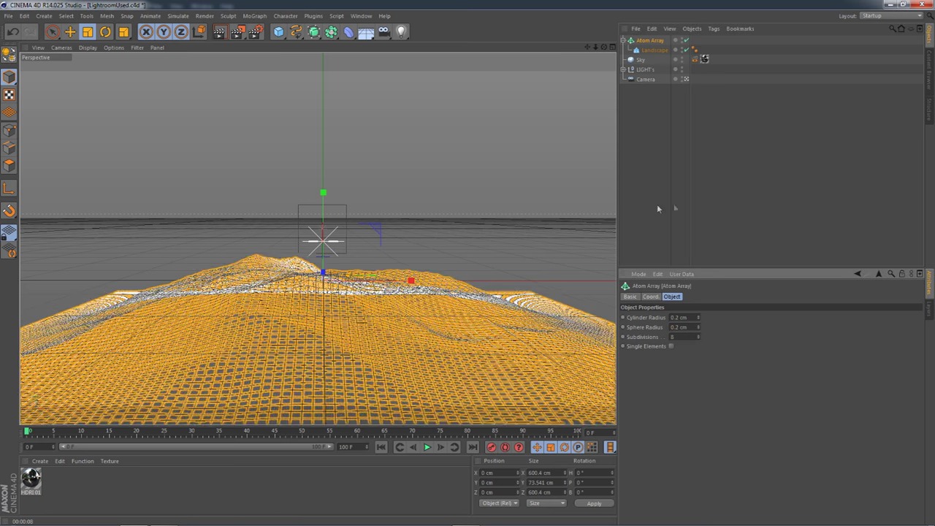
# Render the wireframe landscape in the viewport from a closer angle
pyautogui.click(368, 313)
pyautogui.moveTo(283, 333); pyautogui.dragTo(241, 109)
pyautogui.click(219, 32)
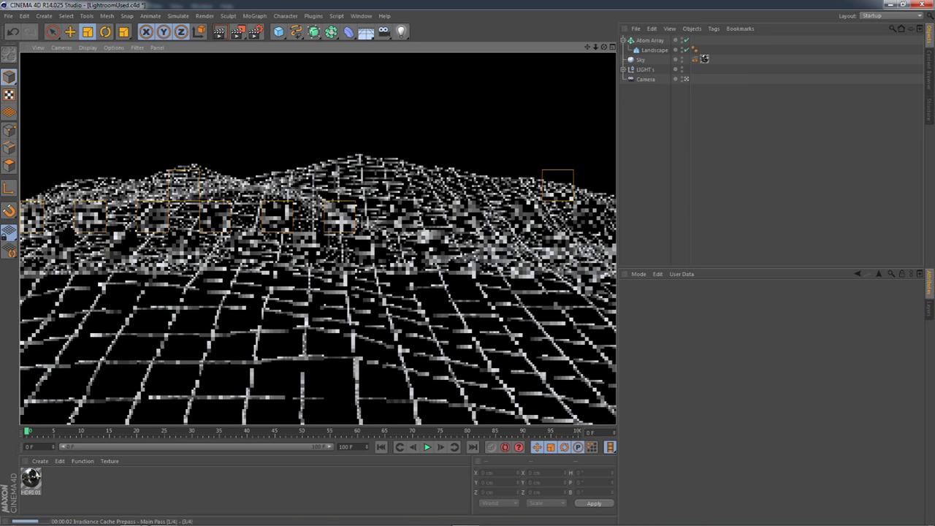
pyautogui.click(163, 522)
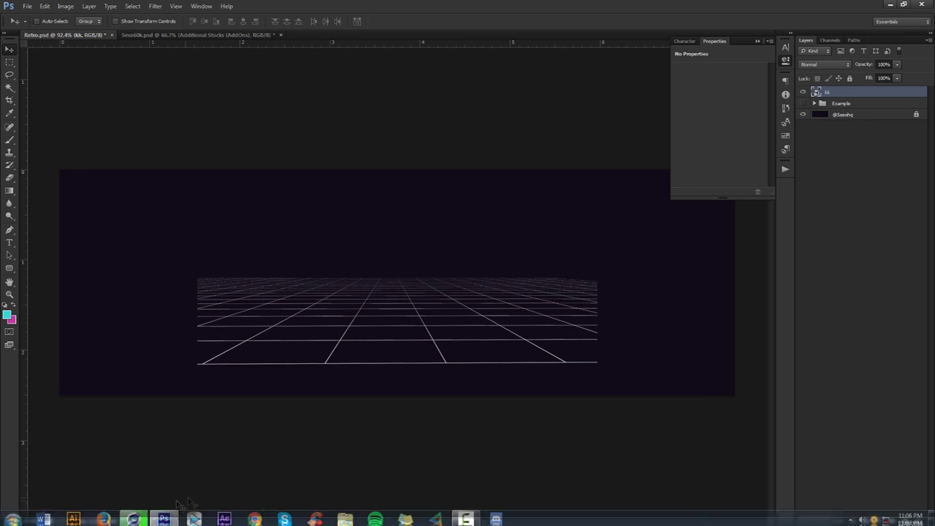
pyautogui.click(133, 517)
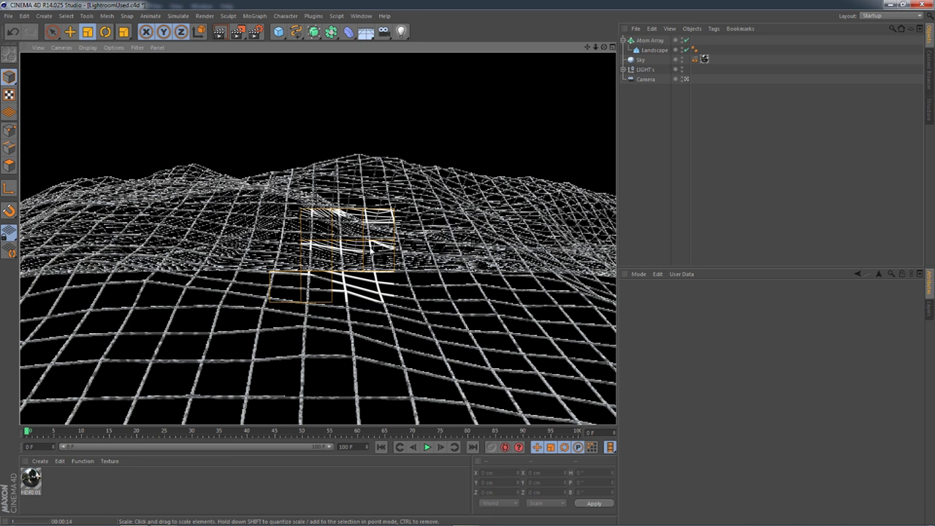
# Switch back to Photoshop and rename the kk layer to Grid
pyautogui.hotkey('ctrl', 'r')
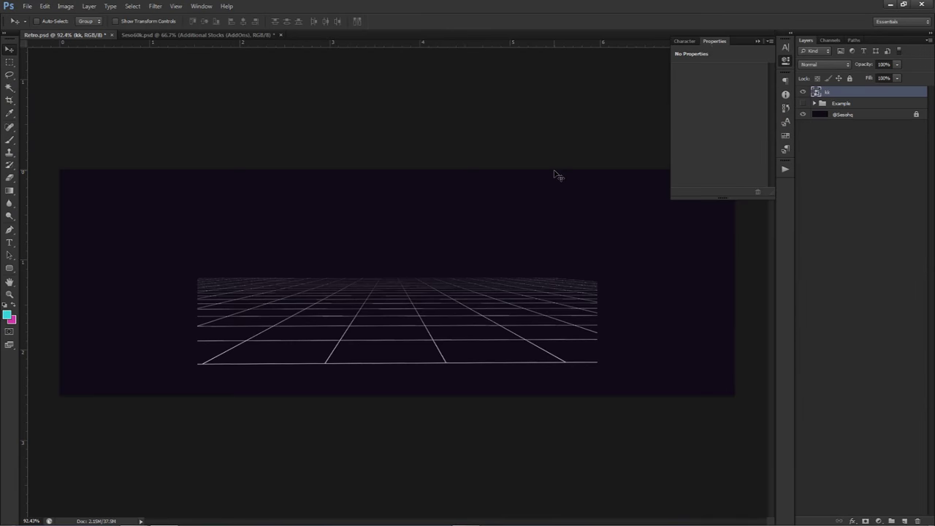
pyautogui.click(785, 61)
pyautogui.doubleClick(828, 92)
pyautogui.write('Grid')
pyautogui.press('Return')
pyautogui.click(648, 281)
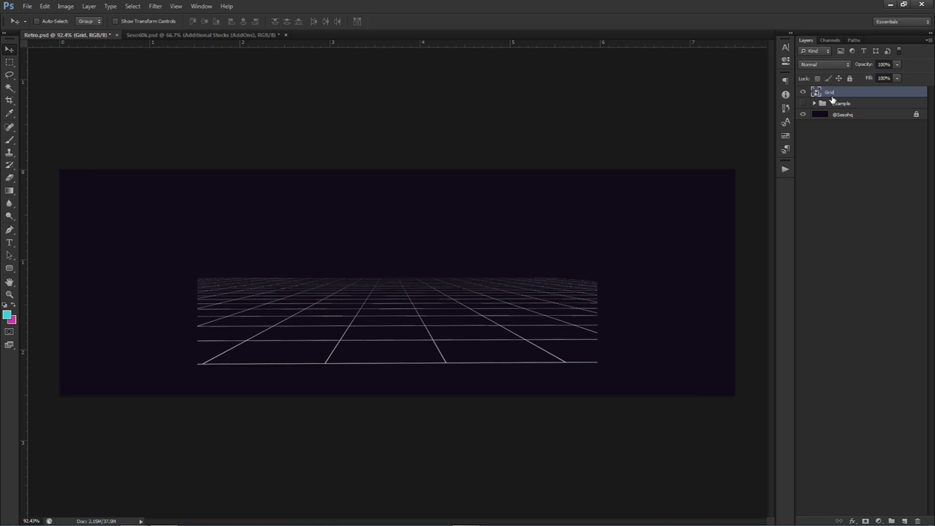
# Scale the Grid layer to about 13.83% so it spans the full canvas width and position it as a floor across the lower half
pyautogui.hotkey('ctrl', 't')
pyautogui.moveTo(599, 170); pyautogui.dragTo(849, 106)
pyautogui.moveTo(611, 201); pyautogui.dragTo(622, 229)
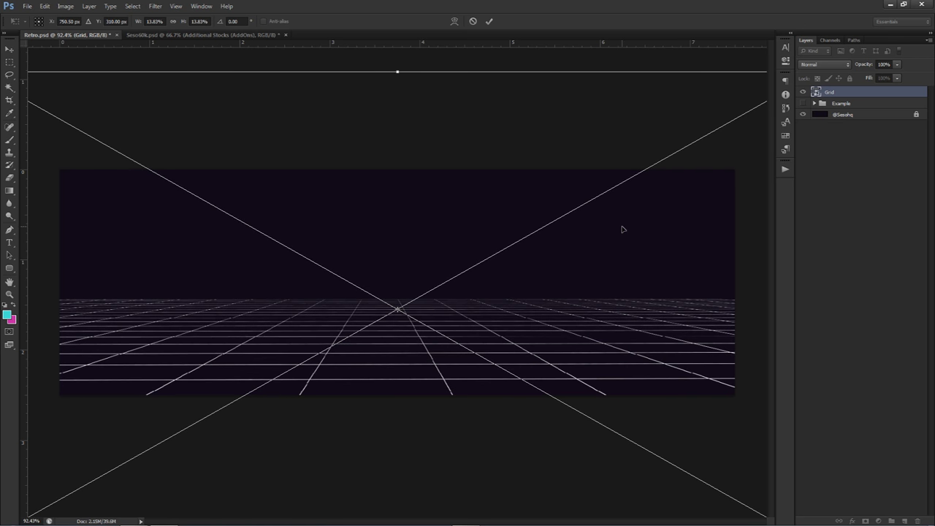
pyautogui.press('Return')
pyautogui.moveTo(525, 347)
pyautogui.mouseDown()
pyautogui.moveTo(514, 338)
pyautogui.moveTo(532, 336)
pyautogui.mouseUp()
pyautogui.hotkey('ctrl', 'h')
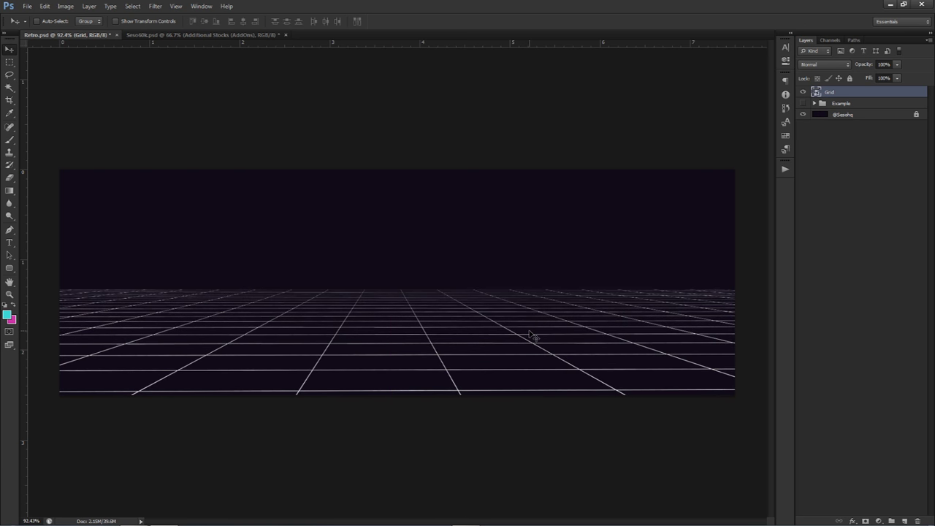
# Rasterize the Grid layer and apply a teal #2da7a7 Color Overlay to it
pyautogui.rightClick(840, 93)
pyautogui.click(857, 195)
pyautogui.doubleClick(873, 93)
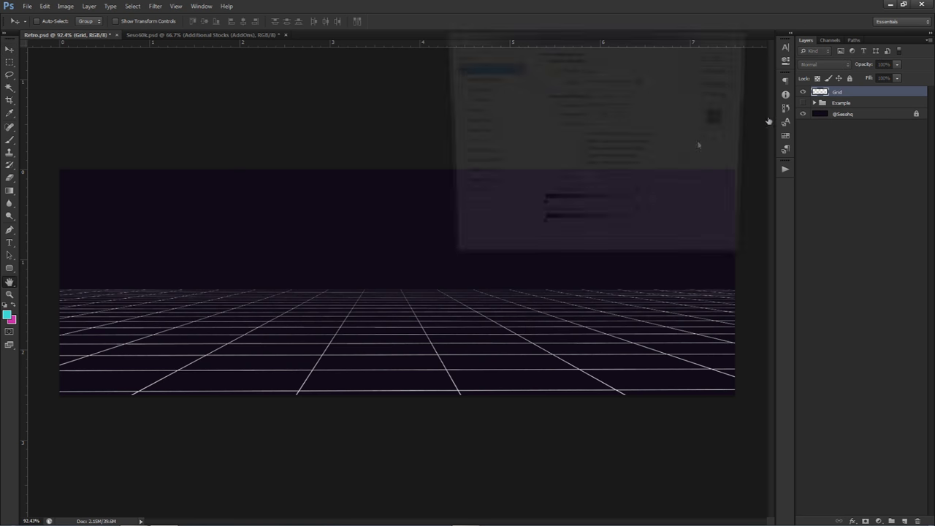
pyautogui.click(473, 154)
pyautogui.click(644, 70)
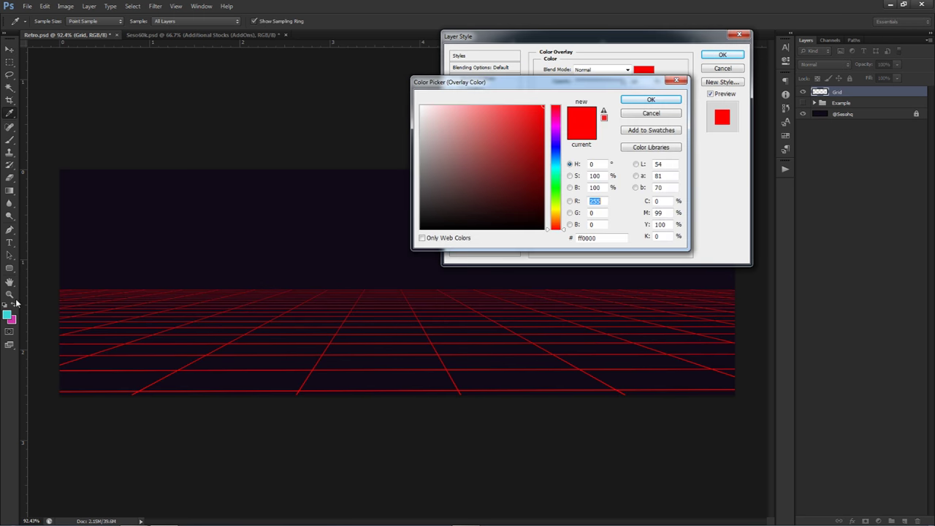
pyautogui.click(9, 314)
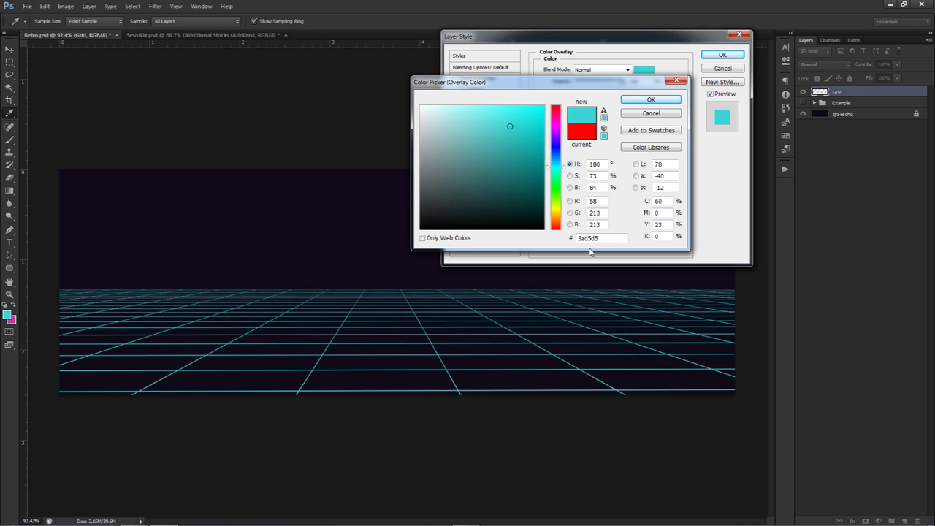
pyautogui.moveTo(610, 238); pyautogui.dragTo(571, 246)
pyautogui.click(514, 141)
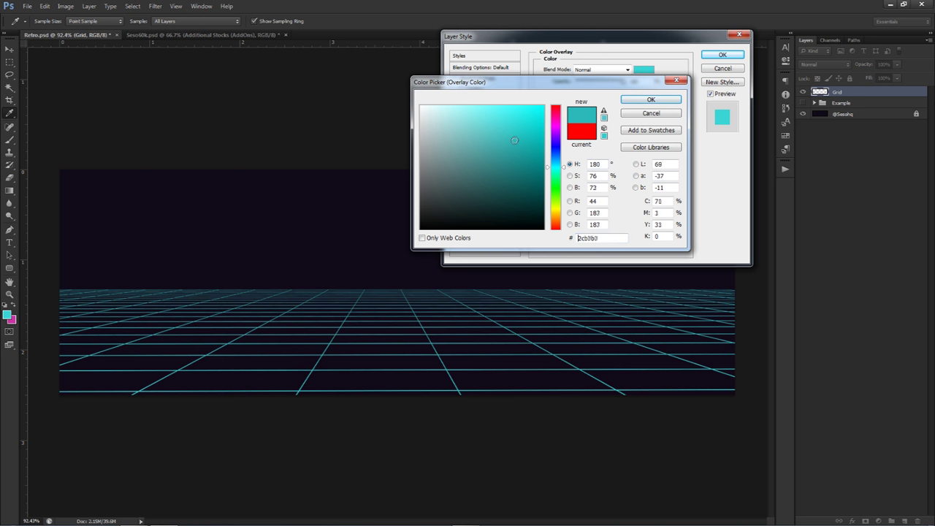
pyautogui.click(511, 148)
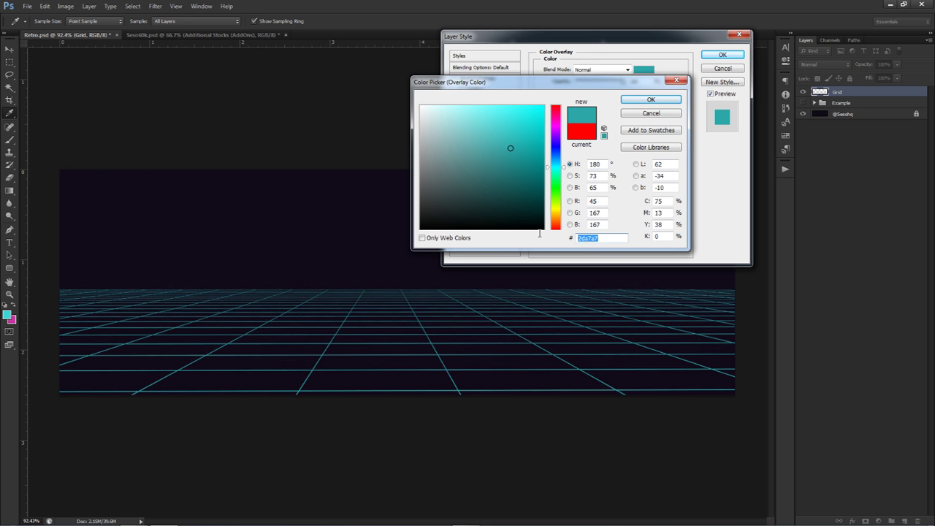
pyautogui.click(648, 99)
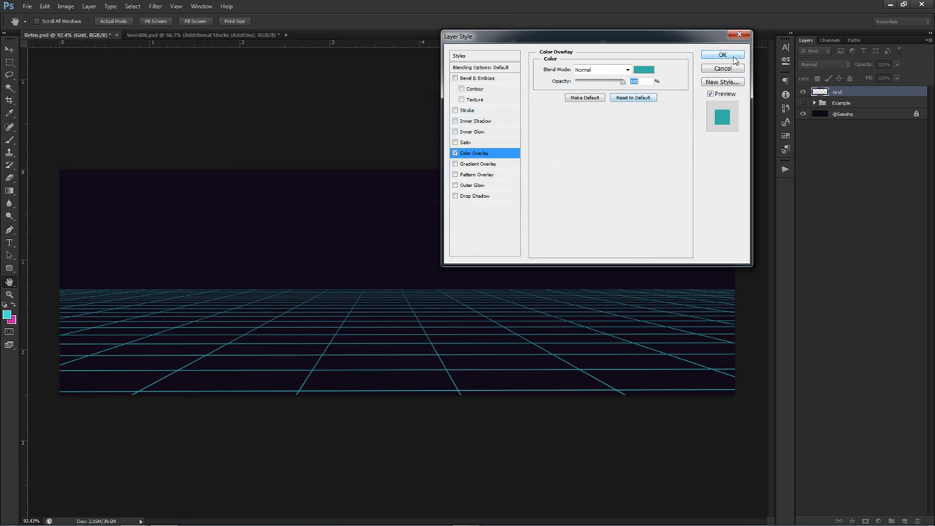
pyautogui.press('Return')
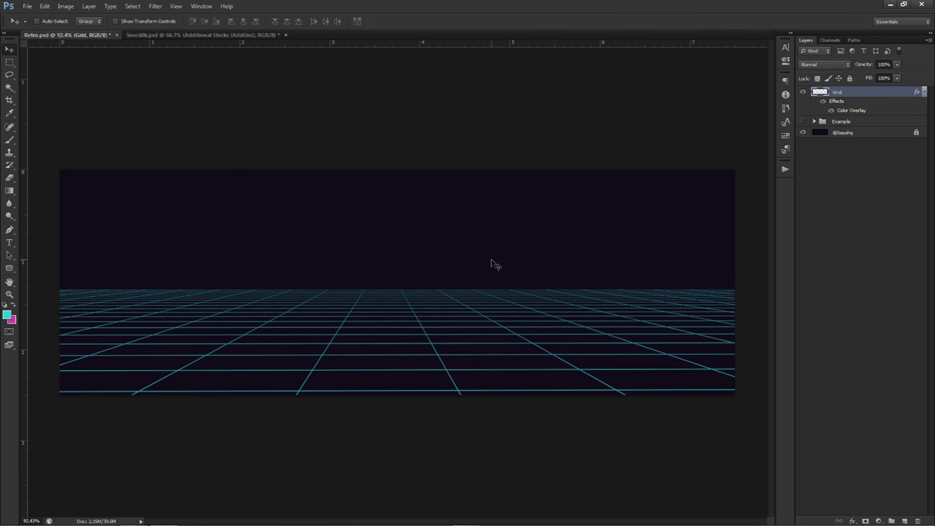
# Rasterize the Grid layer's style and duplicate the layer
pyautogui.rightClick(853, 92)
pyautogui.click(859, 175)
pyautogui.hotkey('ctrl', 'j')
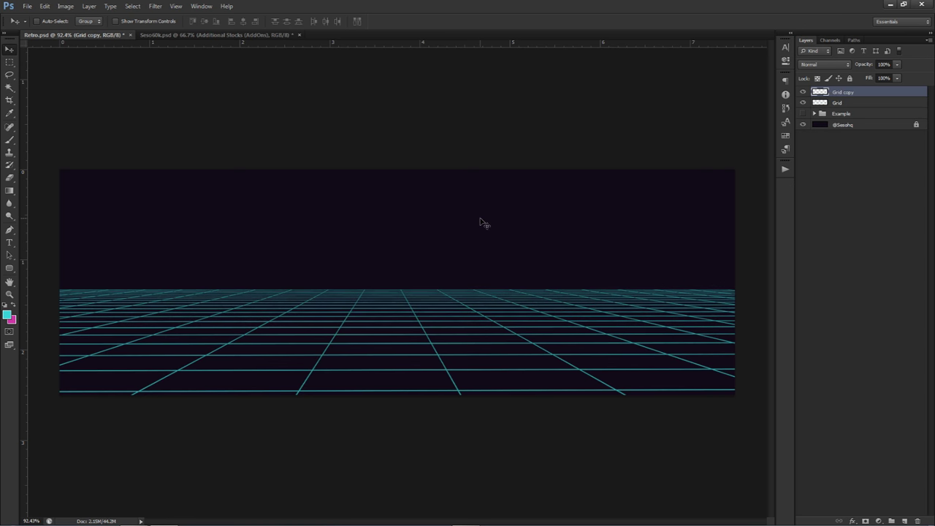
# Toggle the Grid copy layer's visibility to compare the grid with and without the duplicate
pyautogui.click(803, 92)
pyautogui.click(803, 92)
pyautogui.click(803, 92)
pyautogui.click(803, 92)
pyautogui.click(803, 92)
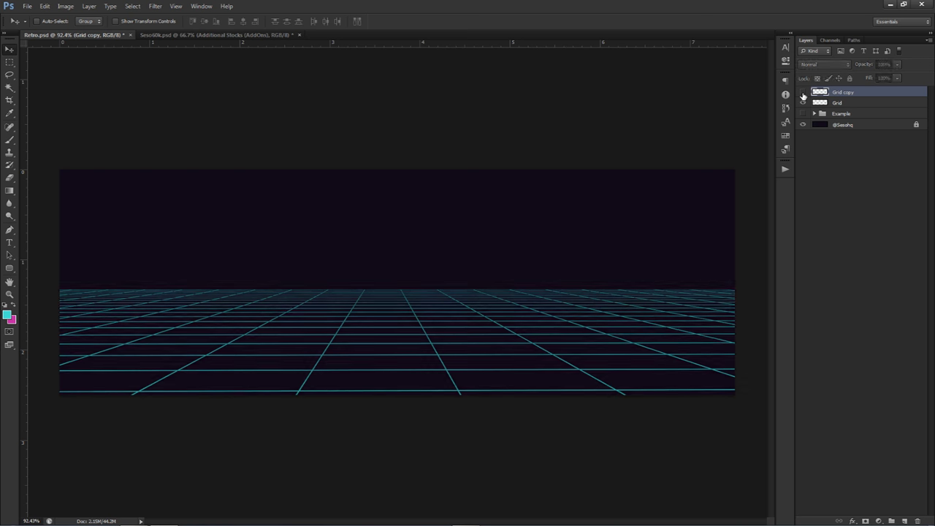
pyautogui.click(803, 92)
pyautogui.click(803, 92)
pyautogui.click(803, 92)
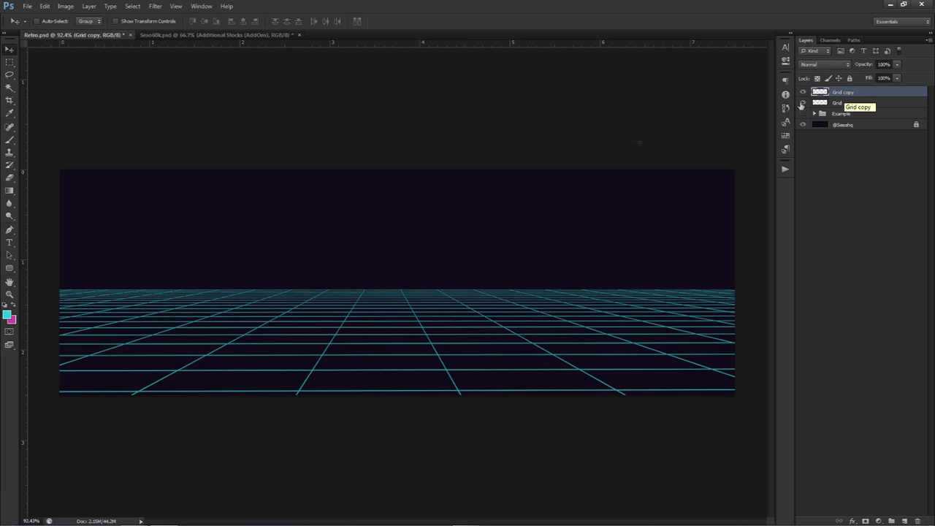
# Fade the far edge of the Grid copy along the horizon with a soft 357 px Eraser at 0% hardness
pyautogui.press('e')
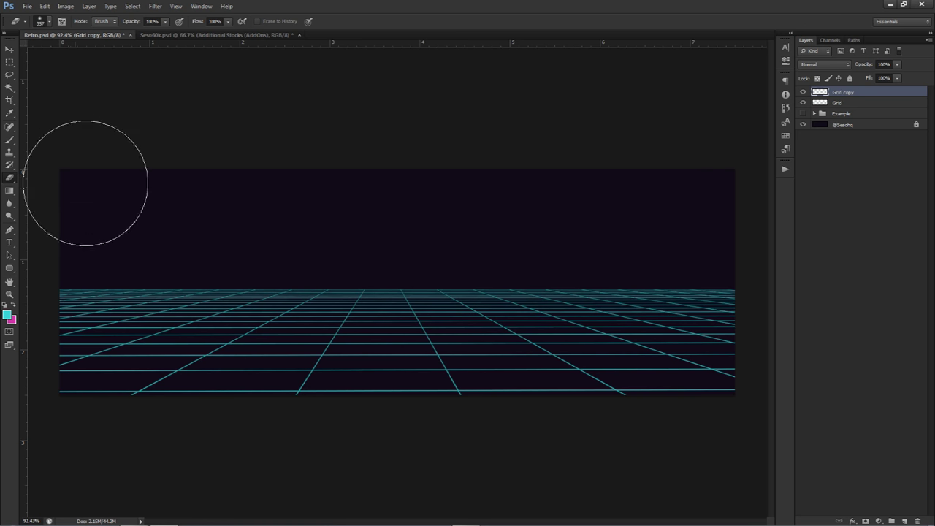
pyautogui.rightClick(431, 230)
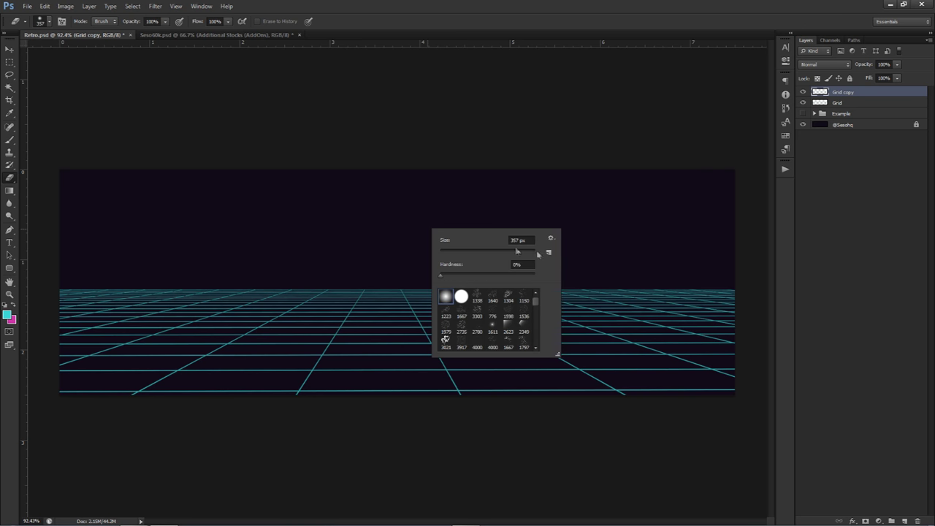
pyautogui.click(325, 292)
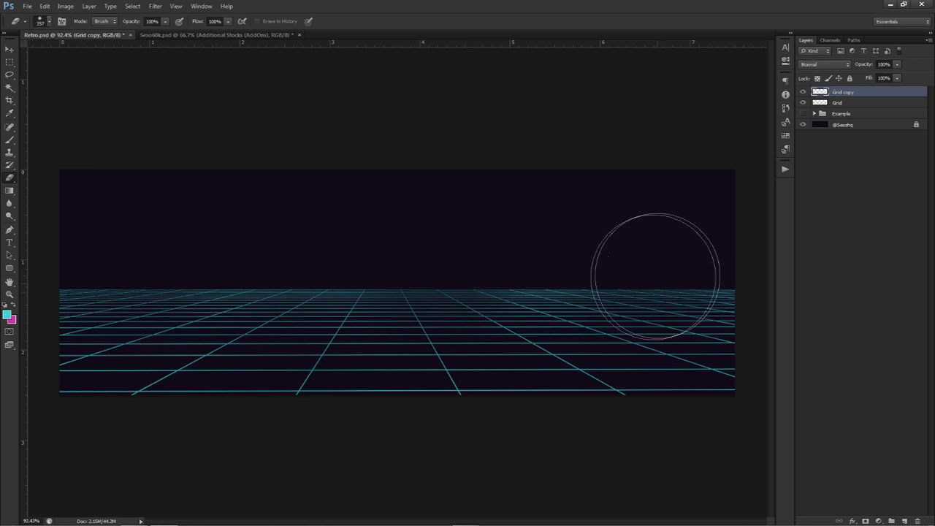
# Offset the Grid copy layer slightly to the left of the original grid and reduce the Eraser brush to 268 px
pyautogui.press('v')
pyautogui.moveTo(526, 330); pyautogui.dragTo(519, 332)
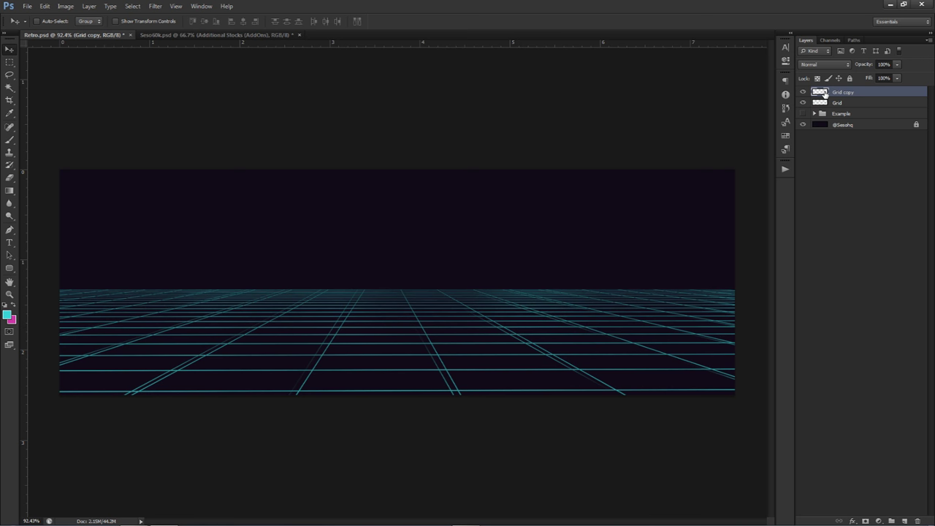
pyautogui.click(804, 93)
pyautogui.click(803, 93)
pyautogui.press('e')
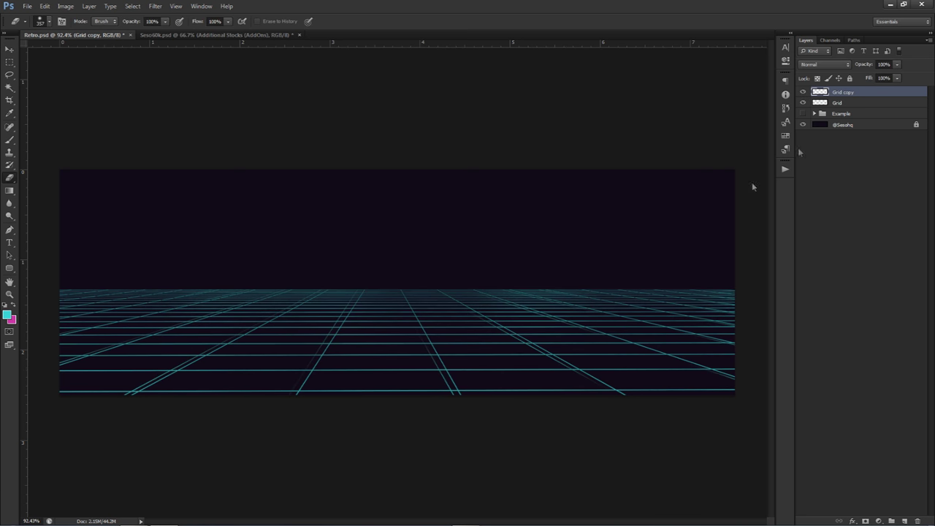
pyautogui.press('[')
pyautogui.press('[')
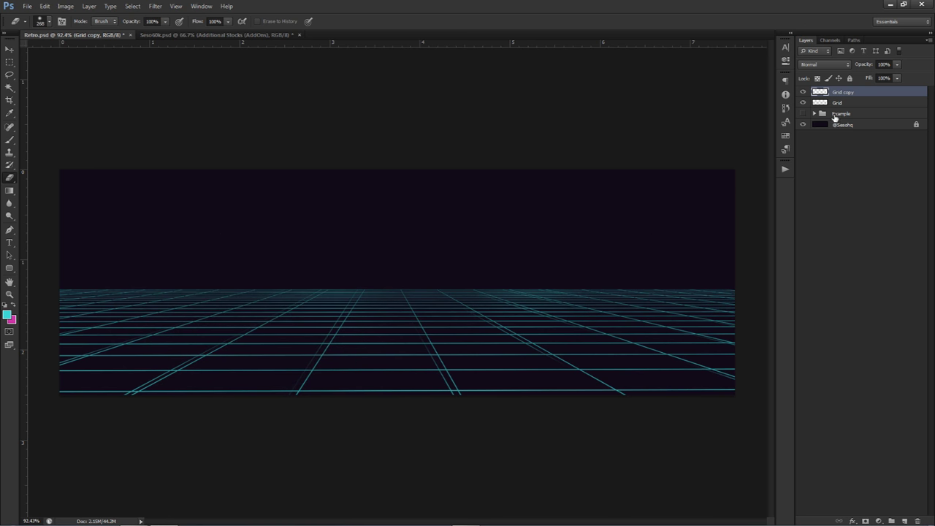
# Try Linear Dodge (Add) on the Grid copy layer, settle on the Color Dodge blend mode and compare it with the layer hidden
pyautogui.click(827, 64)
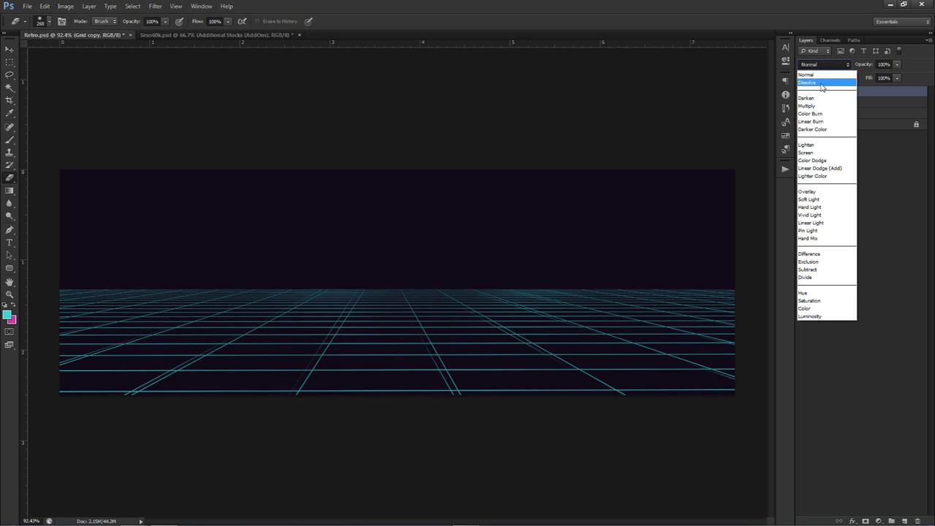
pyautogui.click(824, 169)
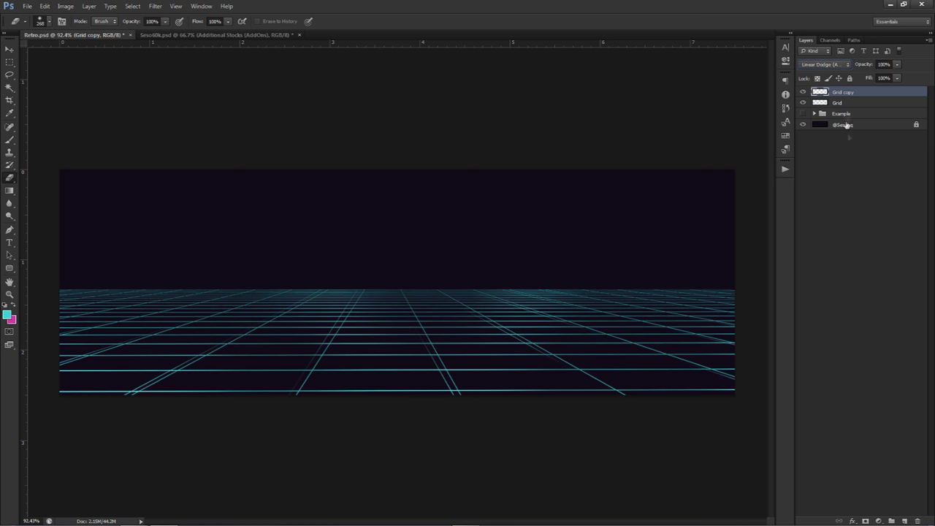
pyautogui.click(825, 64)
pyautogui.click(817, 160)
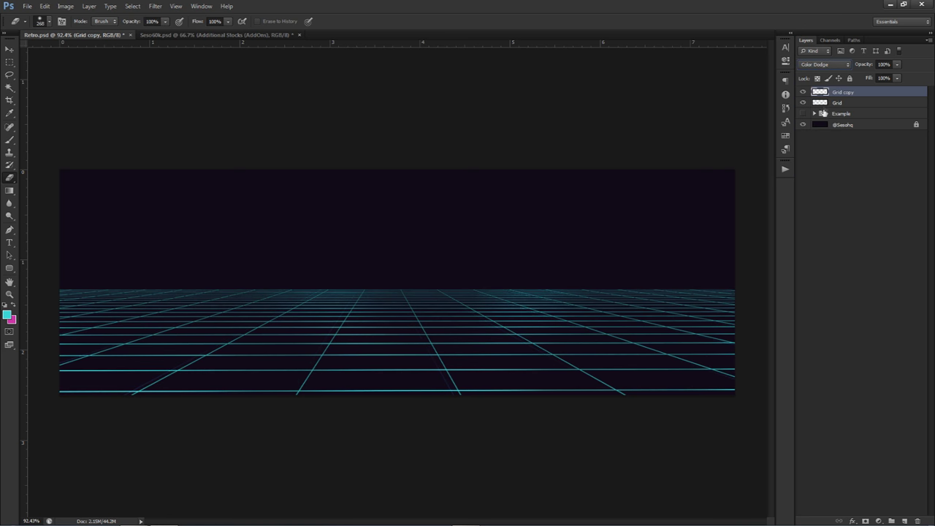
pyautogui.click(803, 92)
pyautogui.click(803, 92)
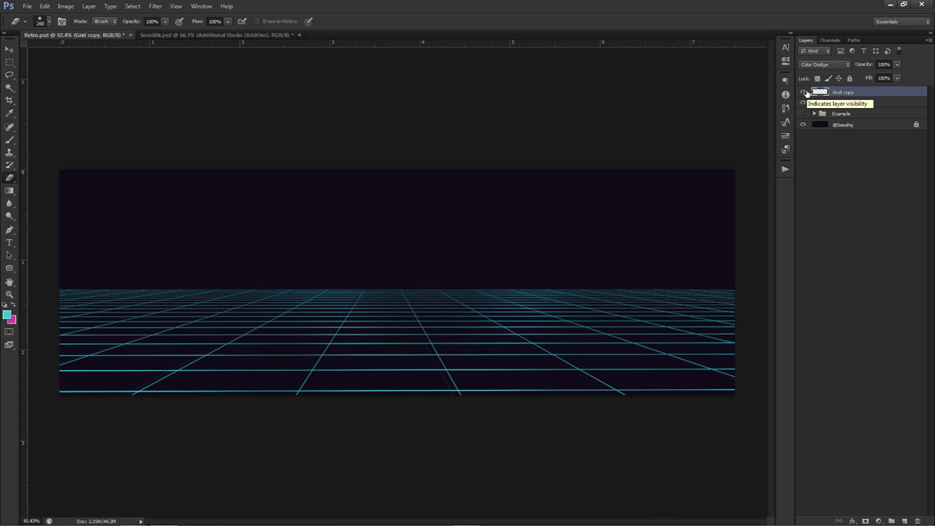
# Show the guides and activate the Type tool
pyautogui.hotkey('ctrl', ';')
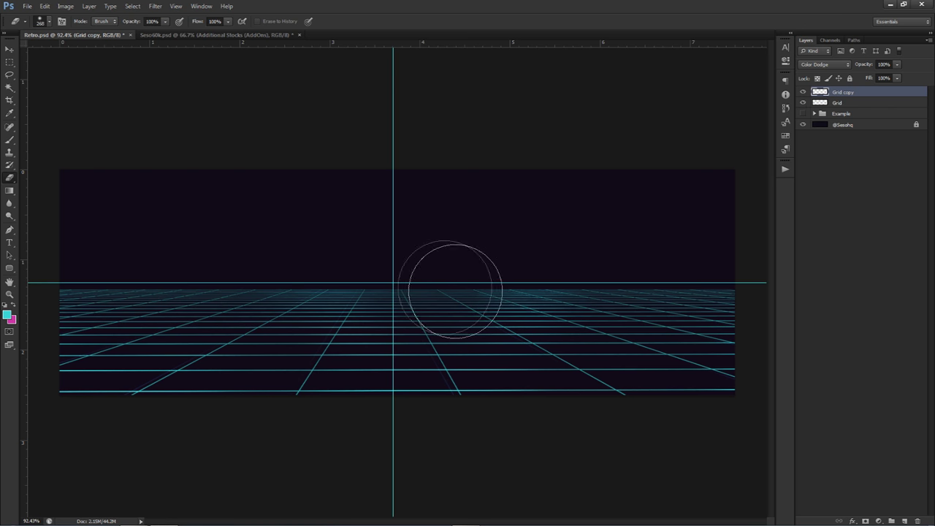
pyautogui.press('t')
pyautogui.hotkey('alt', 't')
pyautogui.press('Escape')
# Review the finished design in the Example group with the two grid layers temporarily hidden, checking the BOASTfont type setting
pyautogui.moveTo(803, 92); pyautogui.dragTo(802, 108)
pyautogui.click(803, 113)
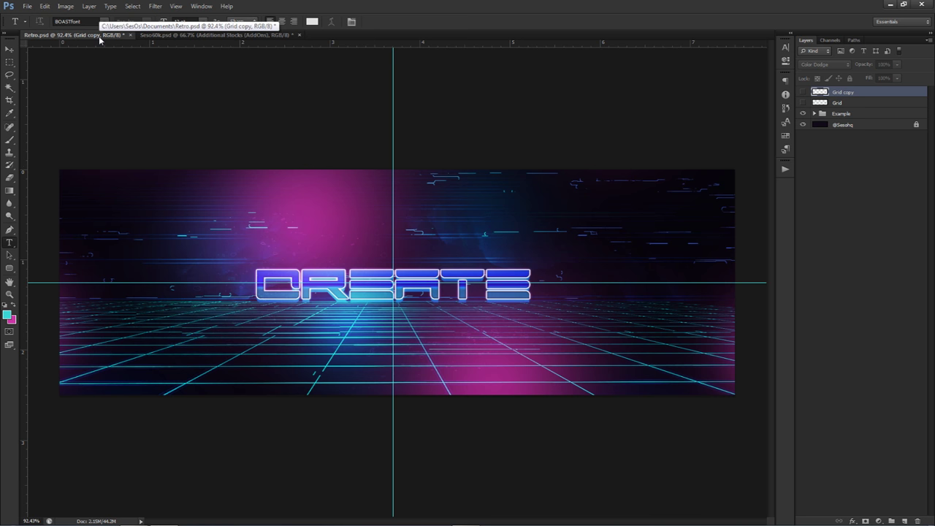
pyautogui.click(78, 22)
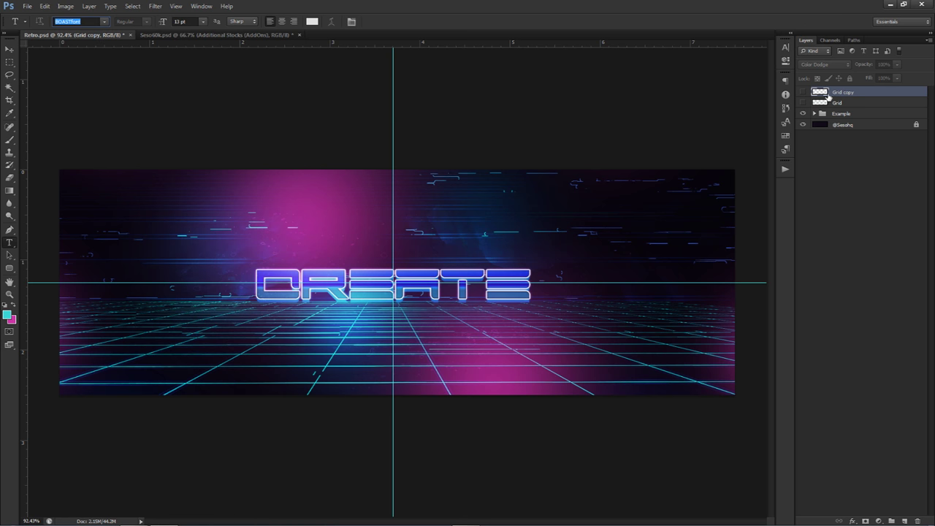
pyautogui.click(803, 92)
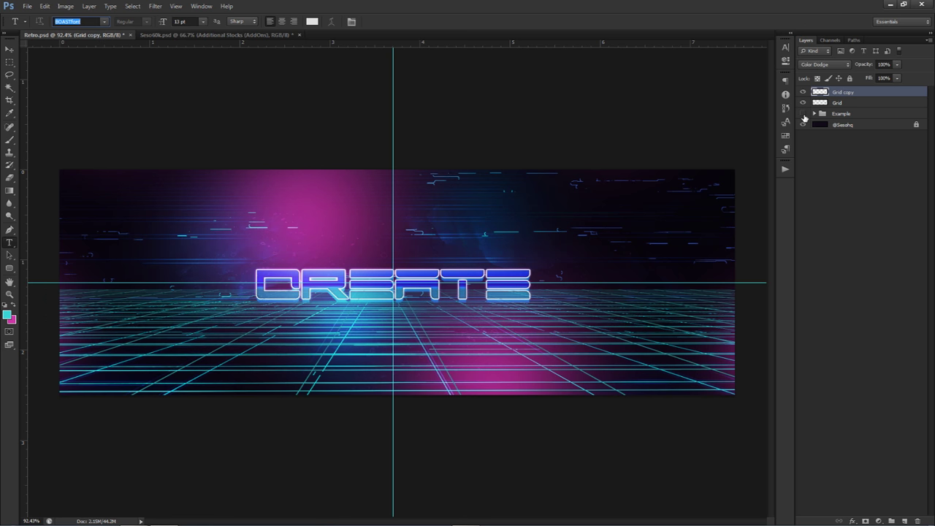
pyautogui.click(803, 113)
# Add the text CREATE in 13 pt BOASTfont and center it on the guide intersection above the grid
pyautogui.click(395, 284)
pyautogui.write('CREATE')
pyautogui.doubleClick(816, 92)
pyautogui.click(801, 125)
pyautogui.click(803, 125)
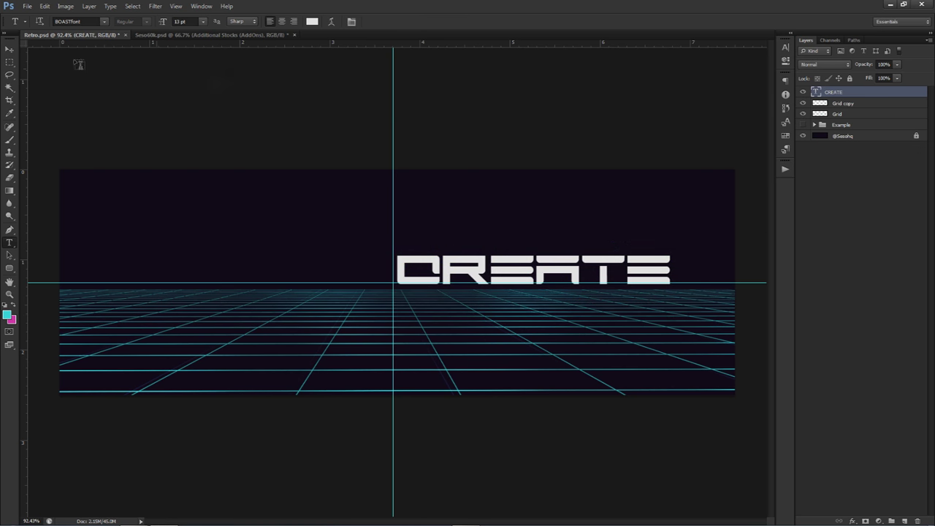
pyautogui.click(10, 48)
pyautogui.moveTo(538, 256)
pyautogui.mouseDown()
pyautogui.moveTo(393, 270)
pyautogui.moveTo(415, 261)
pyautogui.mouseUp()
pyautogui.press('e')
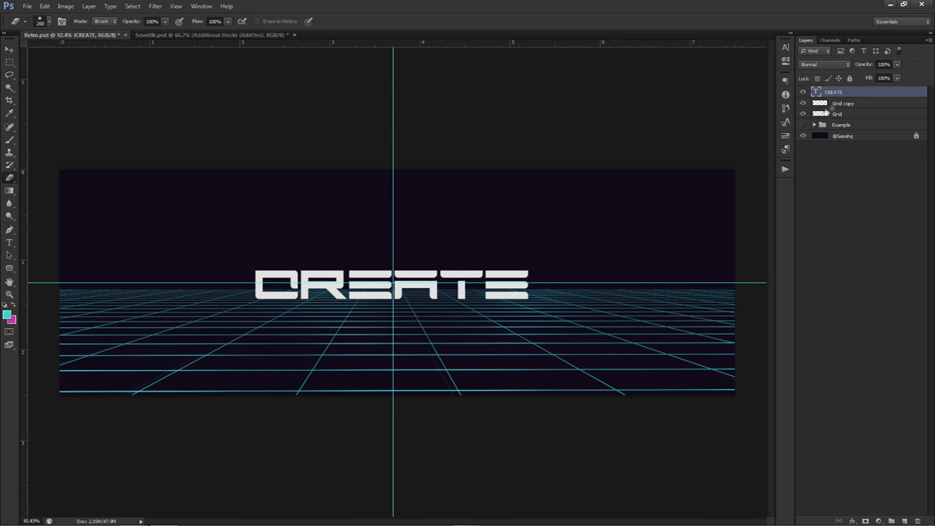
# Apply the Neon style preset to the CREATE text layer
pyautogui.doubleClick(869, 93)
pyautogui.click(470, 57)
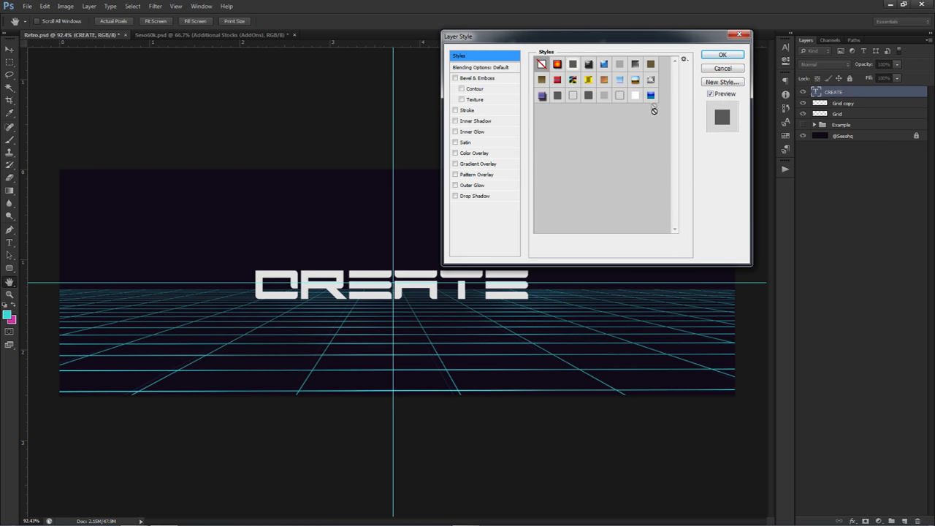
pyautogui.click(650, 95)
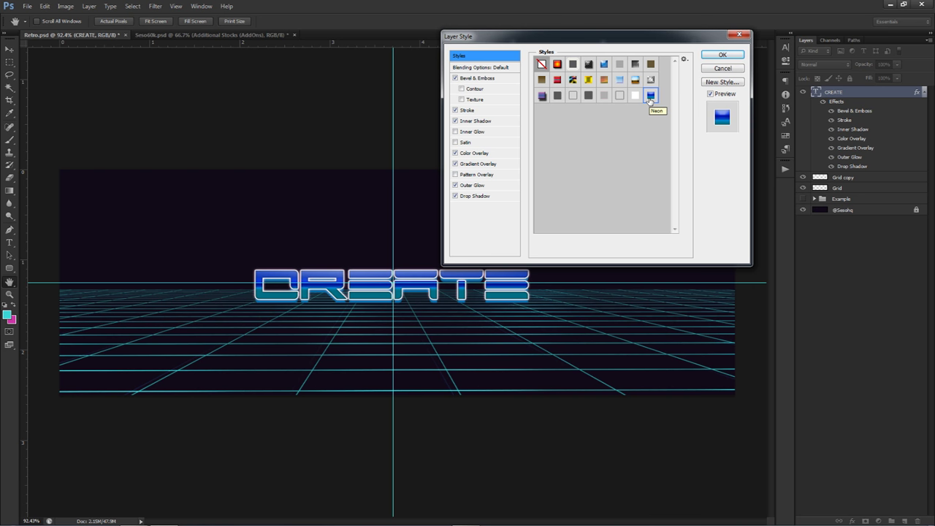
# Switch the text's Color Overlay on and off to examine how it tints the Gradient Overlay beneath
pyautogui.click(471, 165)
pyautogui.click(474, 152)
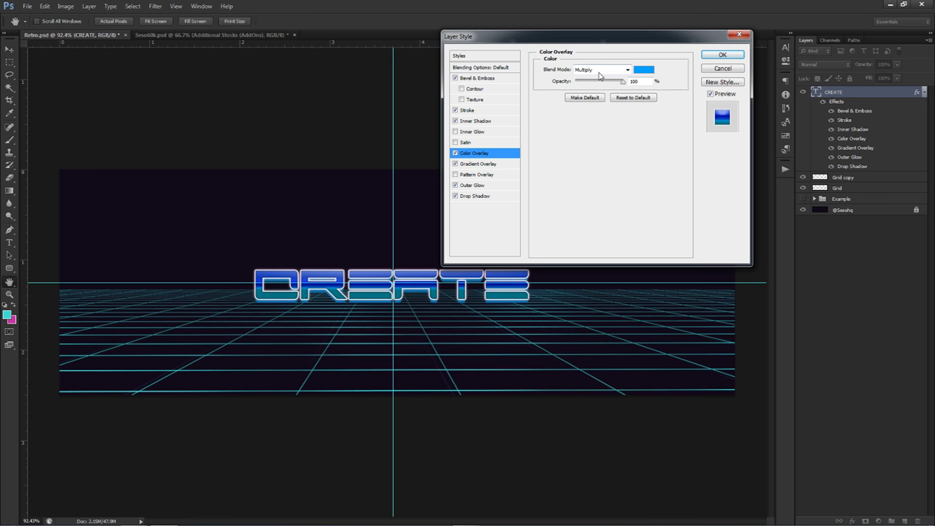
pyautogui.click(456, 154)
pyautogui.doubleClick(455, 153)
pyautogui.click(455, 153)
pyautogui.click(455, 154)
pyautogui.click(455, 153)
pyautogui.click(455, 153)
pyautogui.doubleClick(455, 153)
pyautogui.click(469, 164)
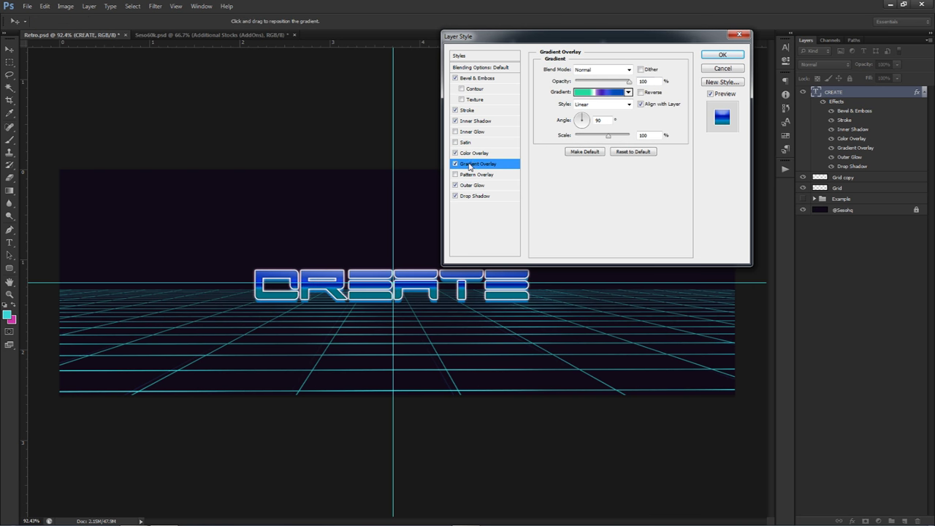
pyautogui.click(456, 154)
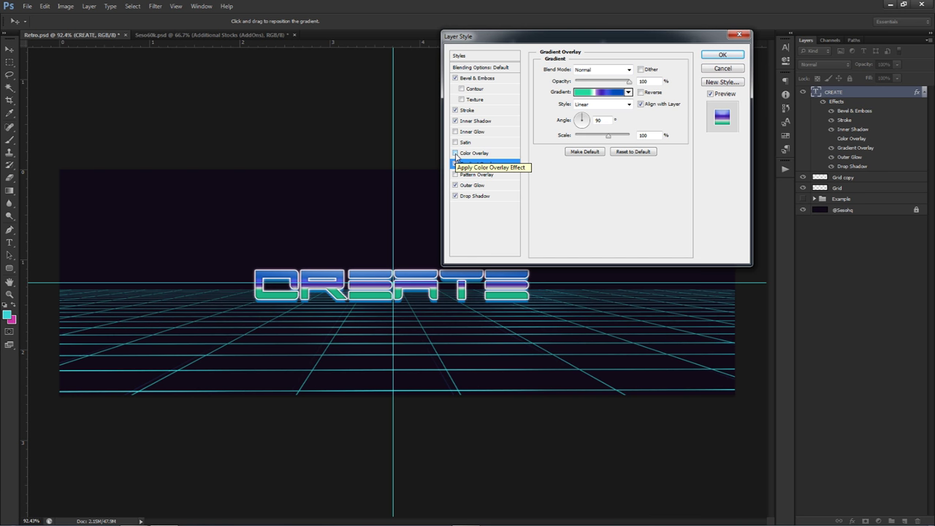
# Change the CREATE text's Color Overlay to magenta #ea00ff and open the Gradient Overlay settings
pyautogui.click(473, 153)
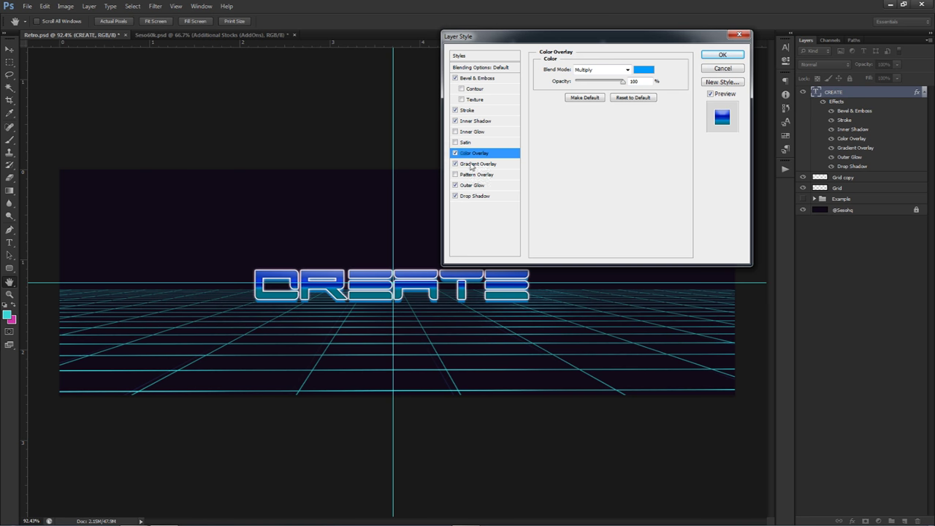
pyautogui.click(648, 71)
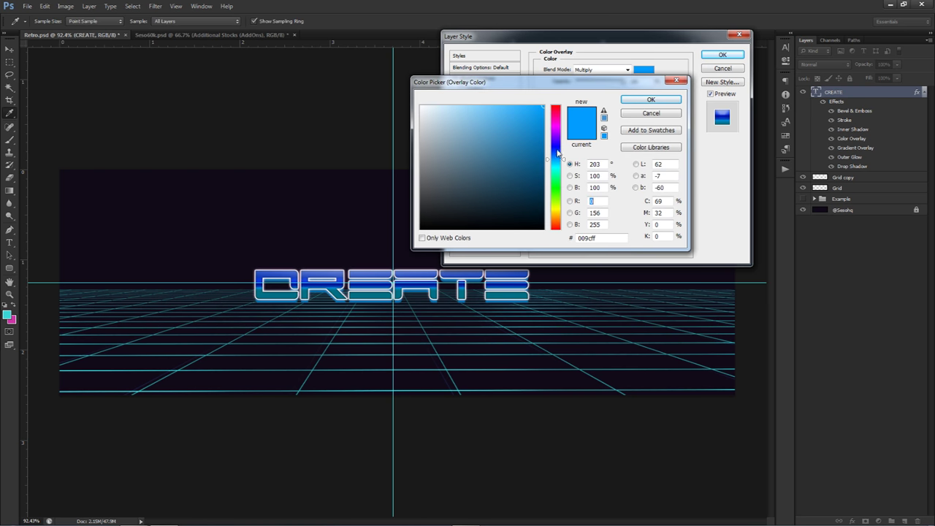
pyautogui.moveTo(557, 152)
pyautogui.mouseDown()
pyautogui.moveTo(556, 114)
pyautogui.moveTo(556, 130)
pyautogui.mouseUp()
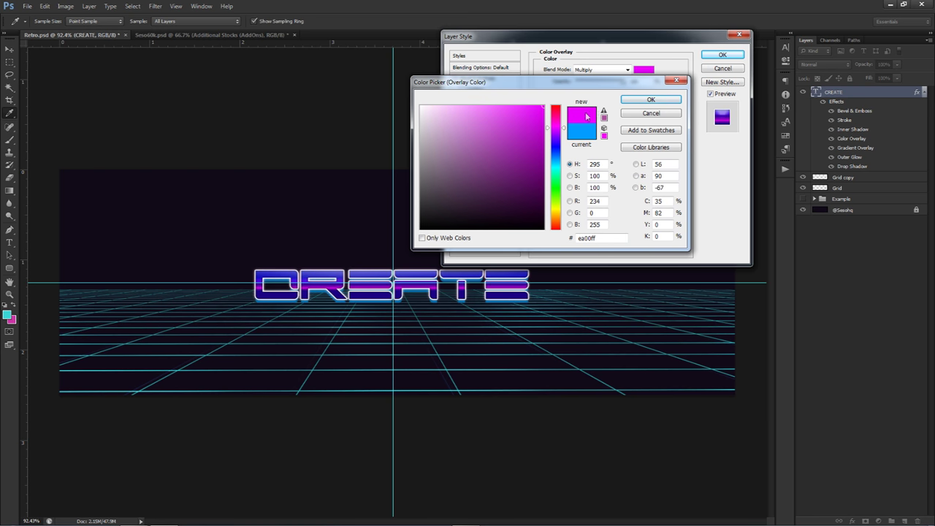
pyautogui.click(650, 99)
pyautogui.click(483, 164)
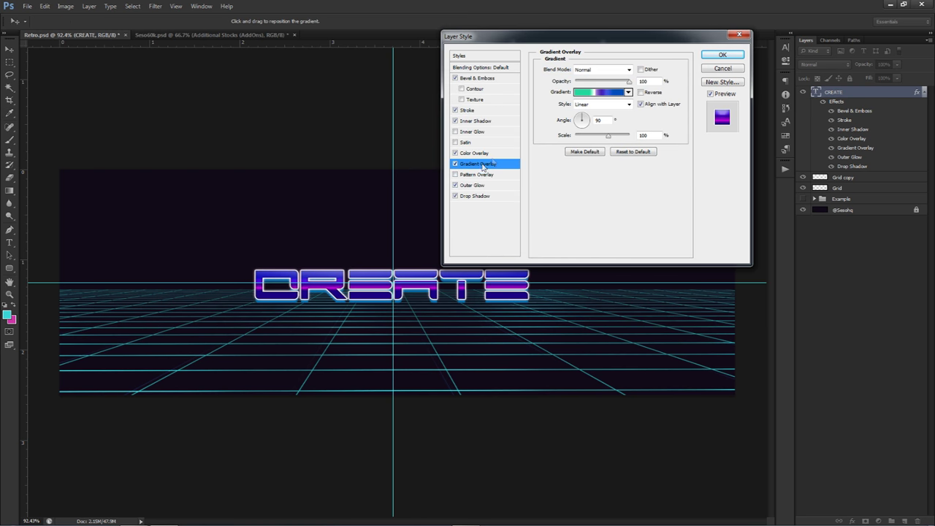
pyautogui.click(597, 93)
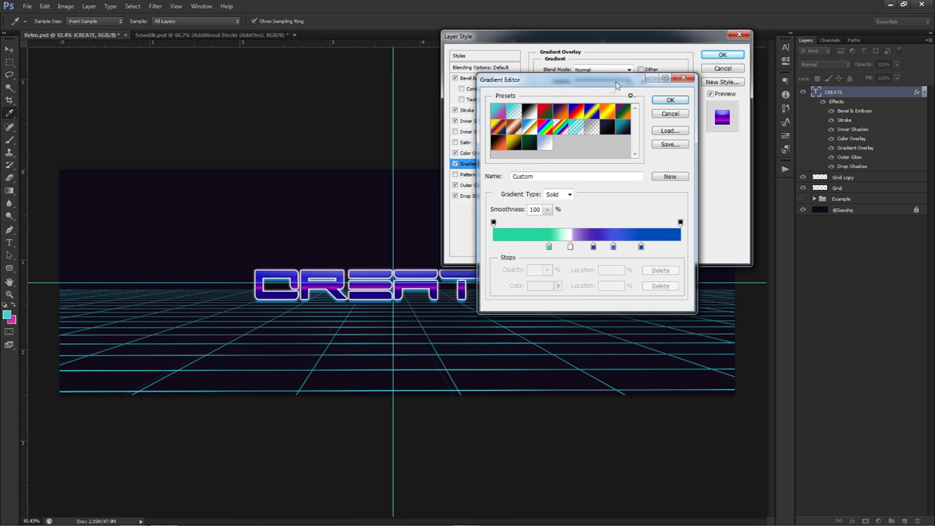
pyautogui.doubleClick(550, 246)
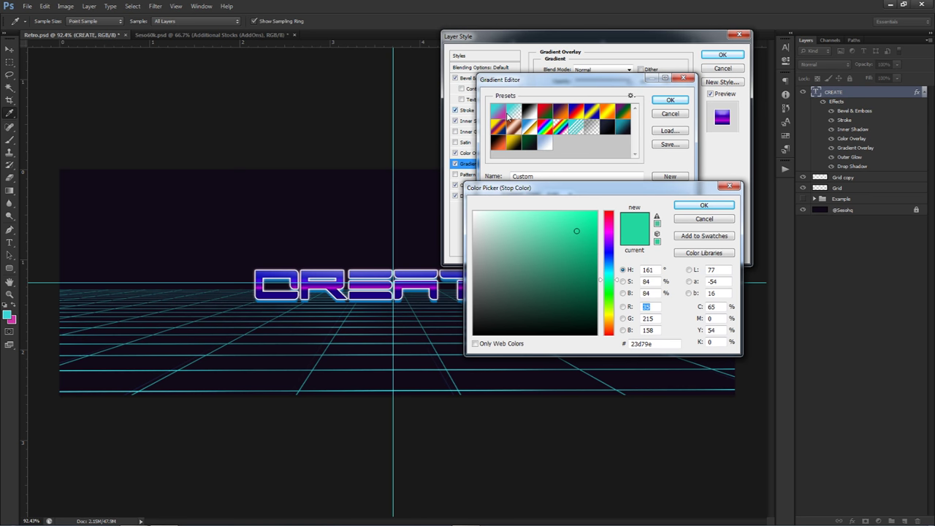
pyautogui.moveTo(566, 188); pyautogui.dragTo(560, 276)
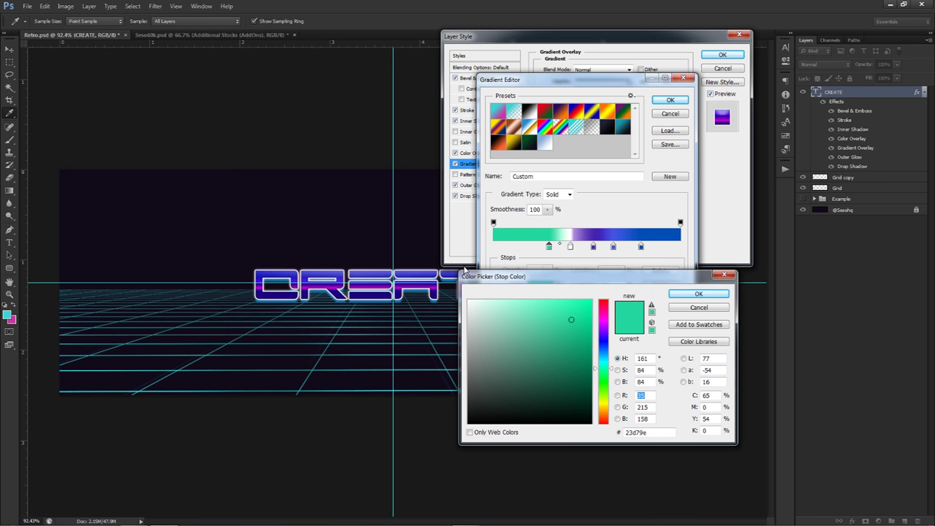
pyautogui.moveTo(599, 356); pyautogui.dragTo(599, 315)
pyautogui.click(698, 294)
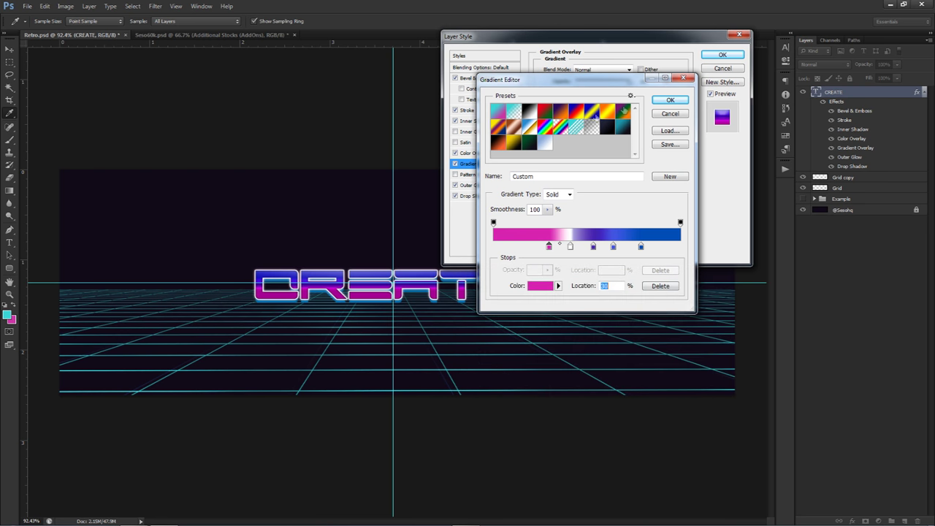
pyautogui.click(671, 114)
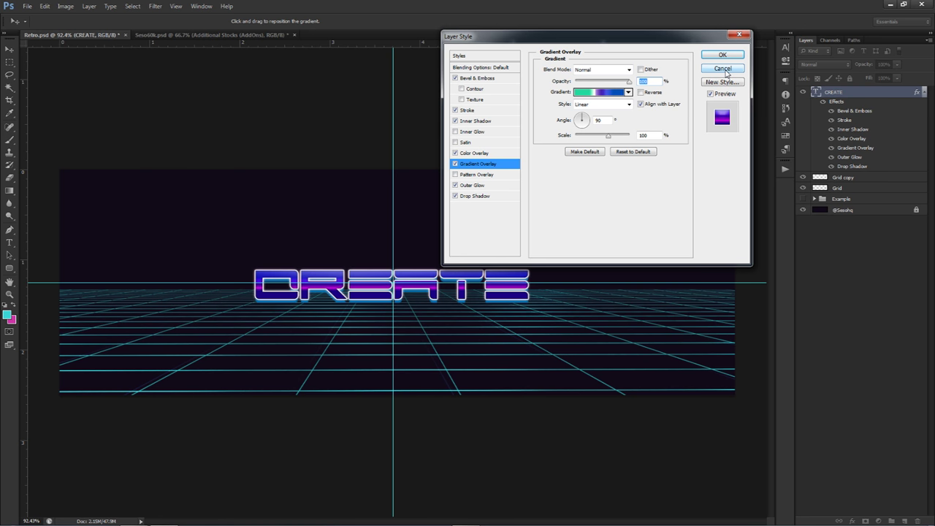
pyautogui.click(723, 69)
# Apply the blue-to-teal neon style preset to the CREATE text layer
pyautogui.doubleClick(878, 92)
pyautogui.click(459, 56)
pyautogui.click(650, 95)
pyautogui.click(722, 55)
pyautogui.press('e')
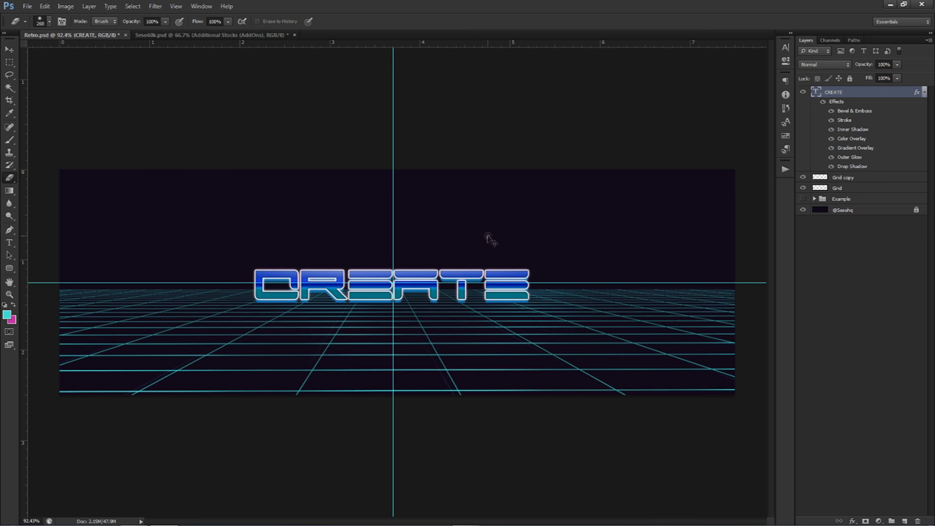
pyautogui.press('v')
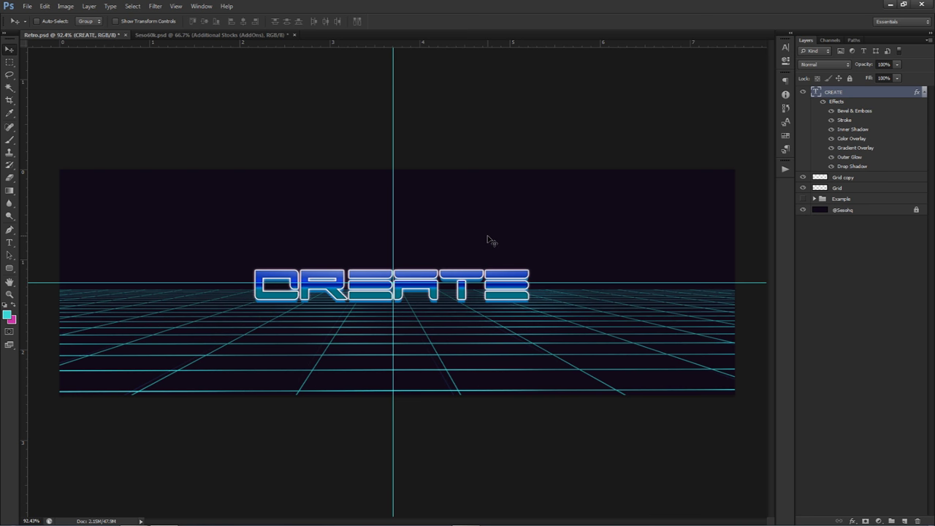
# Examine the CREATE text's Bevel & Emboss settings, switching the effect off and on to compare its influence
pyautogui.doubleClick(837, 102)
pyautogui.click(474, 78)
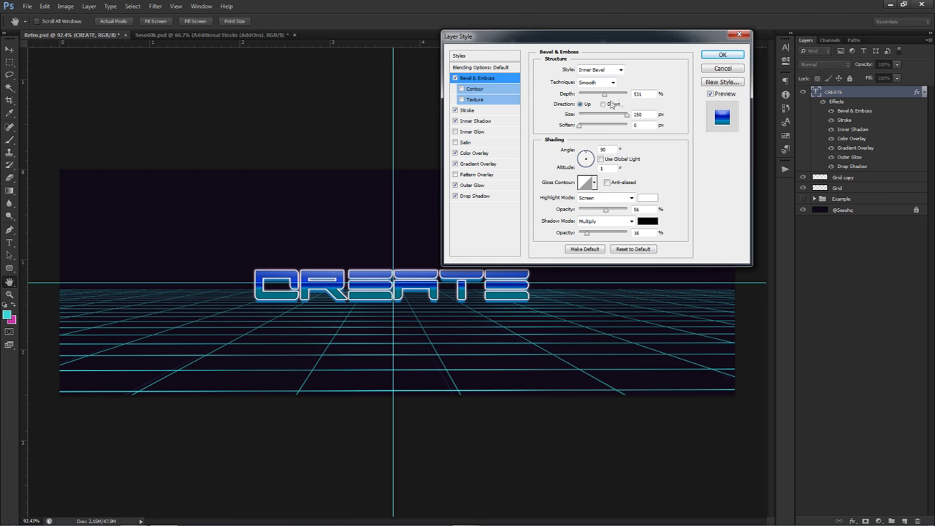
pyautogui.click(604, 168)
pyautogui.click(455, 78)
pyautogui.click(454, 78)
pyautogui.click(455, 78)
pyautogui.click(455, 78)
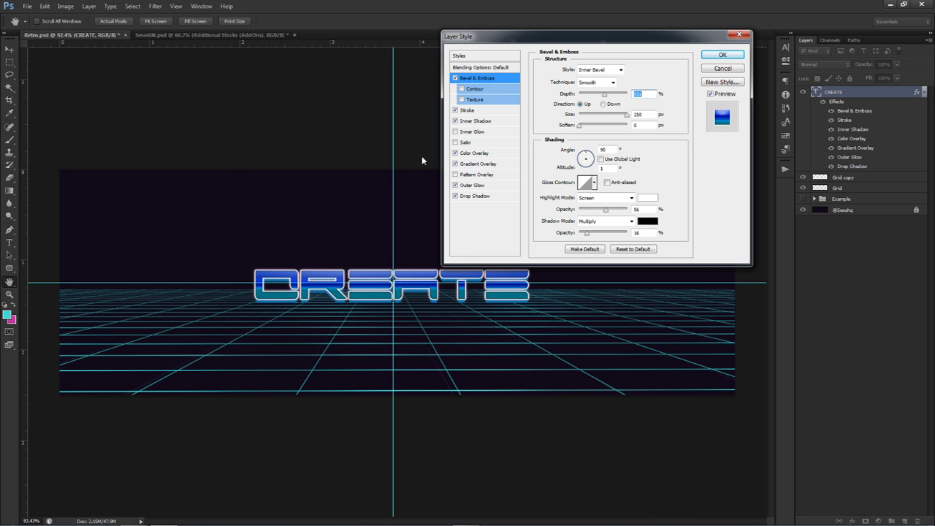
# Review the CREATE text's Stroke and Inner Shadow settings, switching the Inner Shadow off and on to compare
pyautogui.click(466, 111)
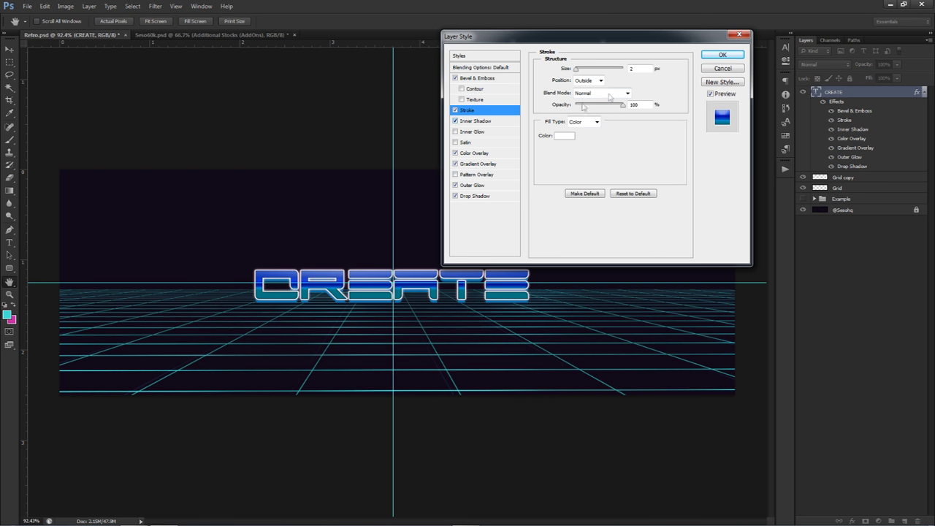
pyautogui.doubleClick(633, 68)
pyautogui.click(474, 122)
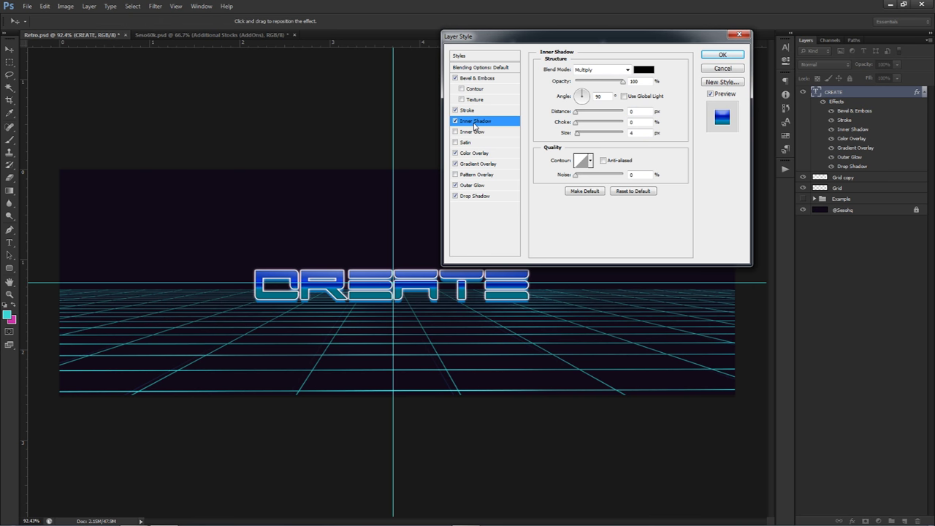
pyautogui.doubleClick(633, 111)
pyautogui.doubleClick(642, 122)
pyautogui.doubleClick(632, 133)
pyautogui.click(455, 121)
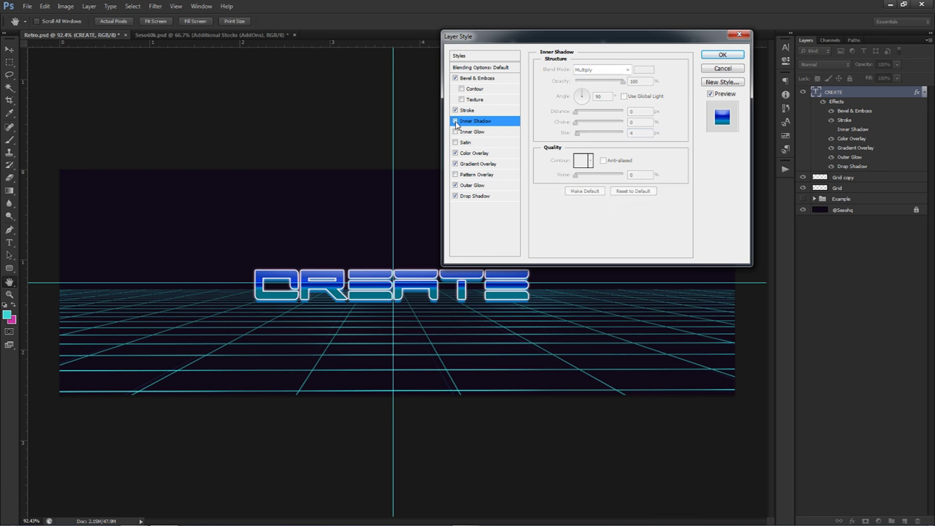
pyautogui.click(455, 121)
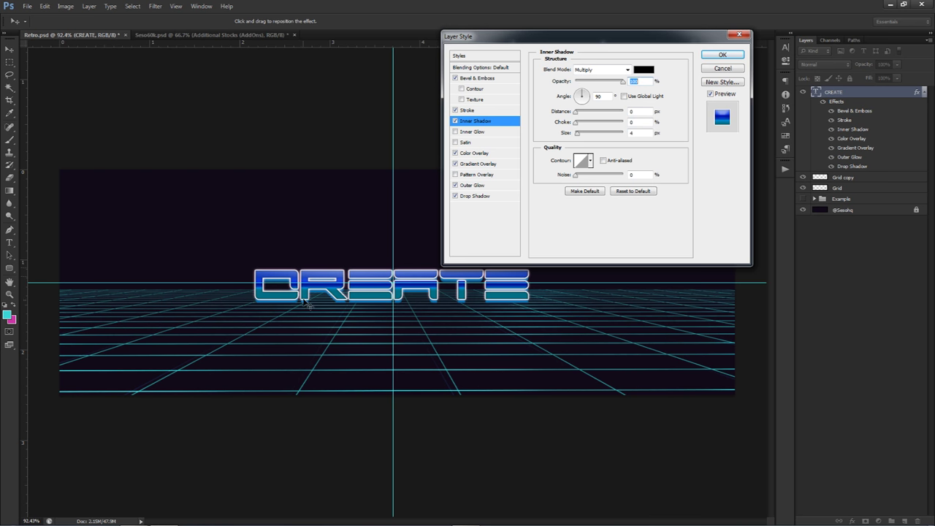
# Examine the CREATE text's Outer Glow and Drop Shadow settings, including the shadow distance, toggling the effects to compare them
pyautogui.click(471, 186)
pyautogui.click(455, 186)
pyautogui.click(455, 186)
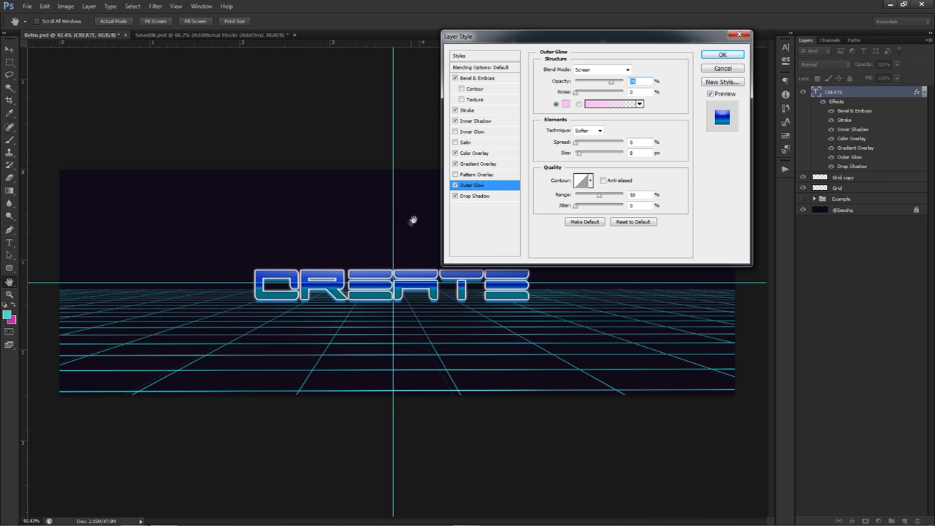
pyautogui.click(459, 197)
pyautogui.click(455, 197)
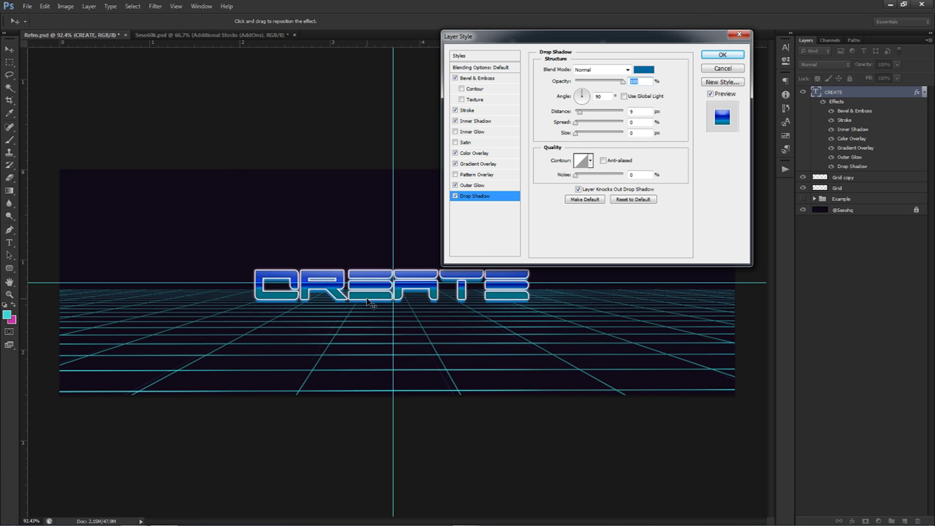
pyautogui.click(630, 111)
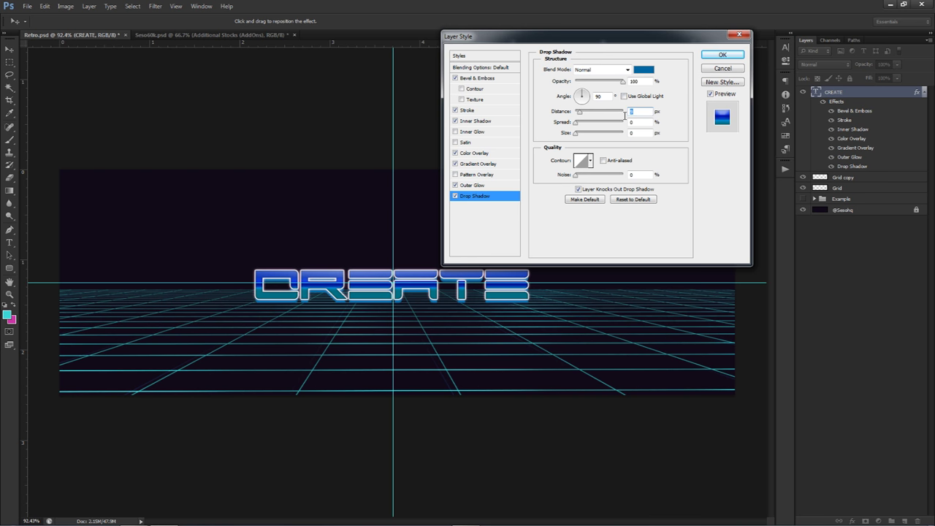
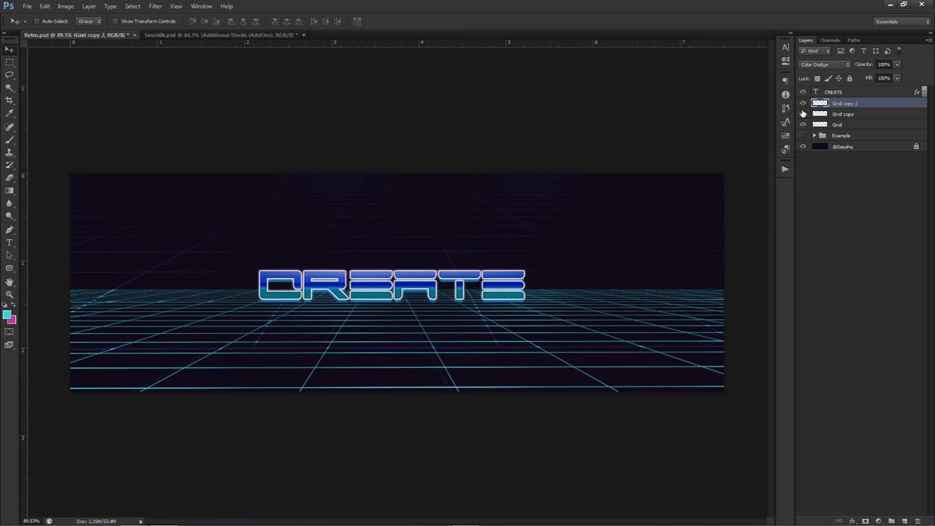
# Delete the part of the Grid copy 2 layer that overlaps the floor grid below the horizon, then clear the selection
pyautogui.click(803, 114)
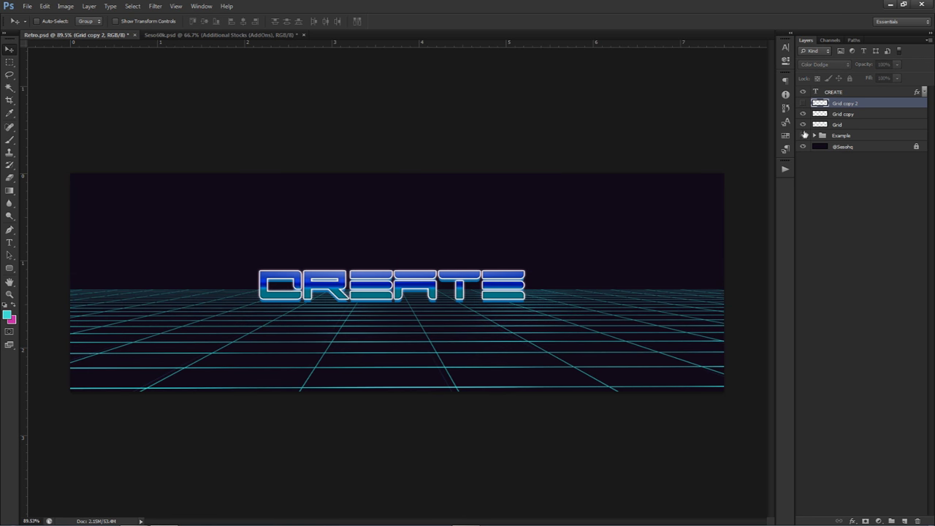
pyautogui.press('Delete')
pyautogui.moveTo(583, 288); pyautogui.dragTo(588, 176)
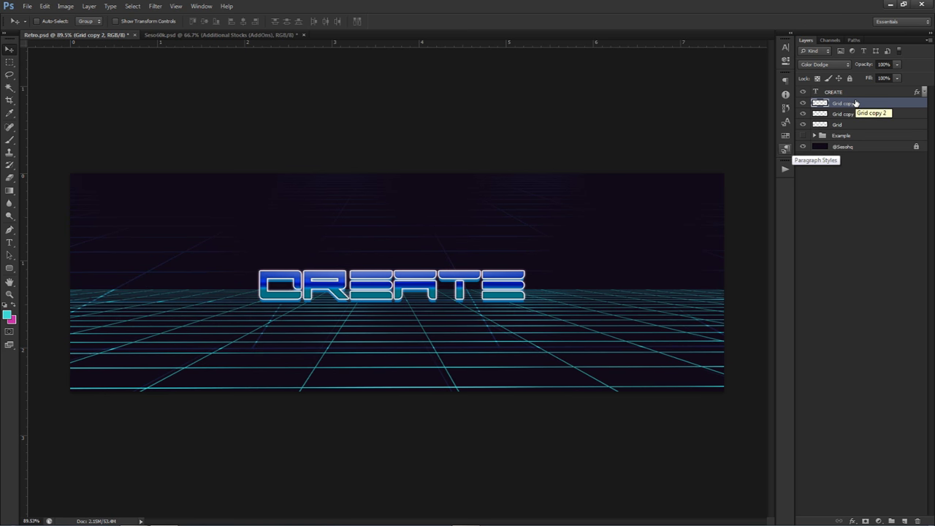
pyautogui.moveTo(9, 62); pyautogui.dragTo(48, 64)
pyautogui.moveTo(64, 288); pyautogui.dragTo(793, 400)
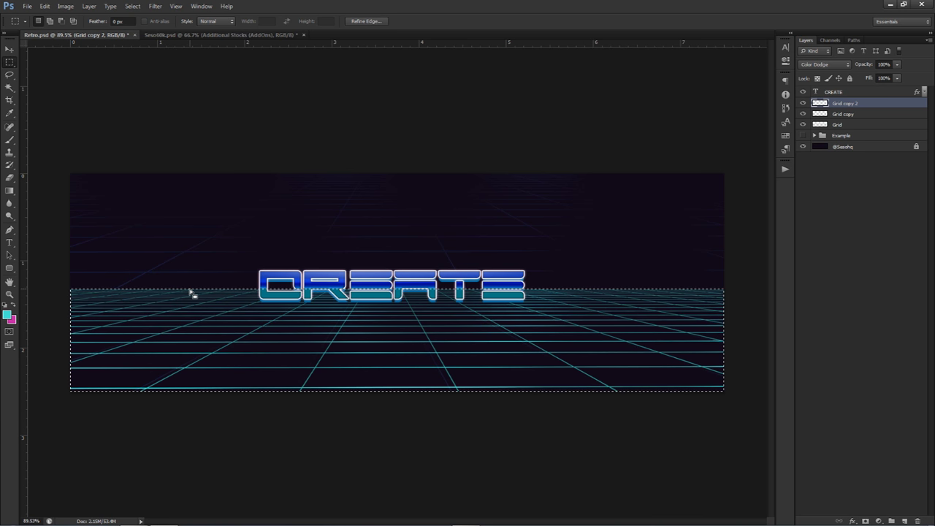
pyautogui.hotkey('ctrl', 'd')
pyautogui.press('v')
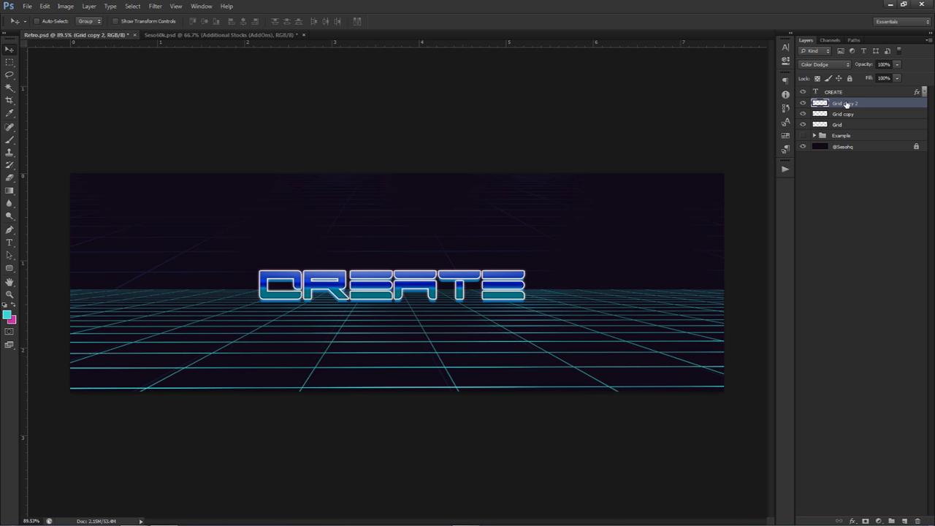
# Rename the Grid copy layer as GRID HIGHLIGHT and the Grid copy 2 layer as top grid
pyautogui.doubleClick(846, 115)
pyautogui.write('GRID HIGHLIGHT')
pyautogui.press('Return')
pyautogui.doubleClick(845, 104)
pyautogui.write('top grid')
pyautogui.press('Return')
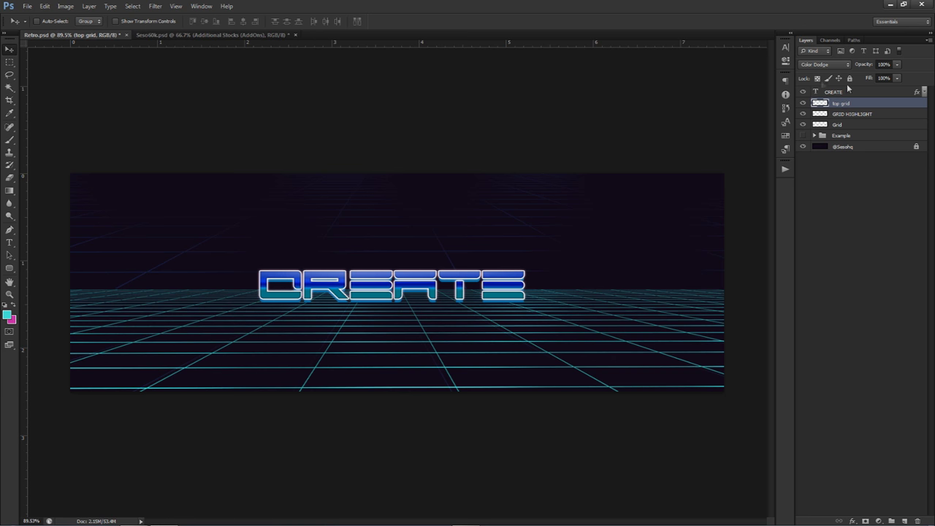
# Apply a Motion Blur with a 0° angle and a 40-pixel distance to the top grid layer
pyautogui.click(157, 6)
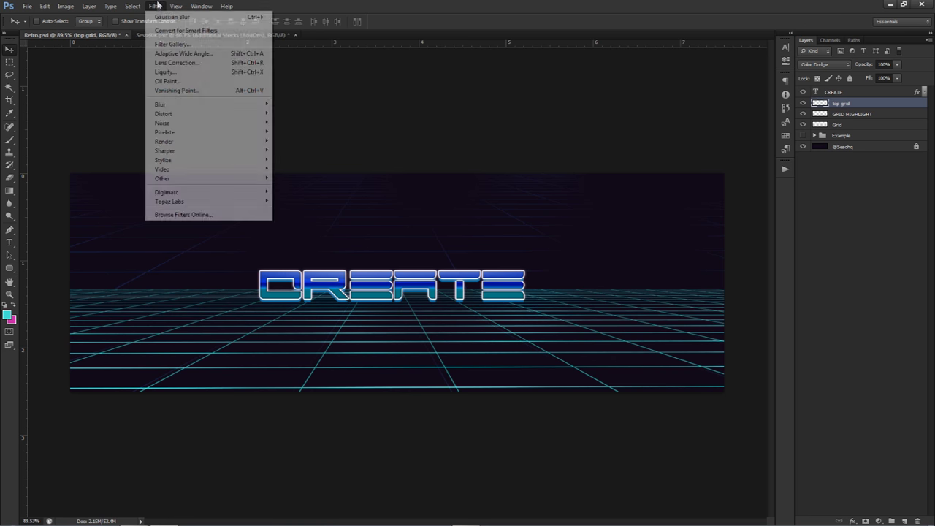
pyautogui.moveTo(178, 104)
pyautogui.click(295, 192)
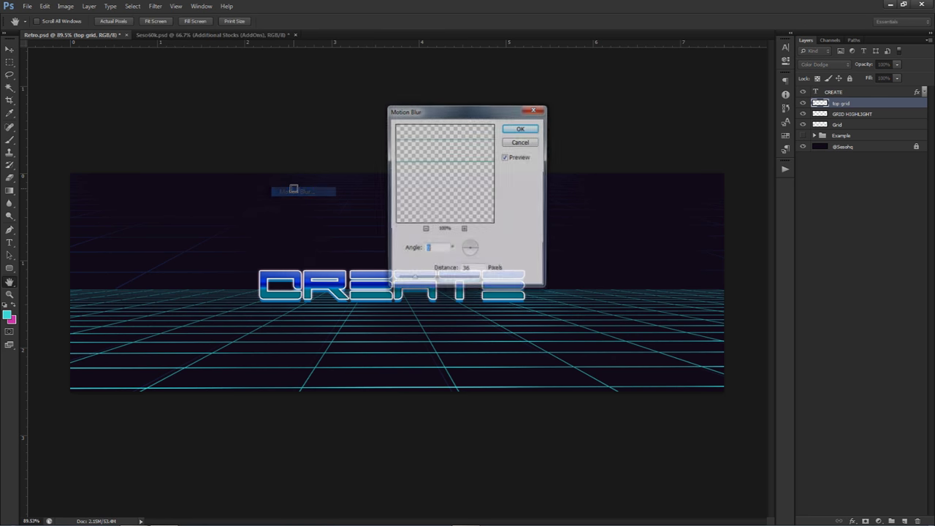
pyautogui.moveTo(447, 106); pyautogui.dragTo(582, 104)
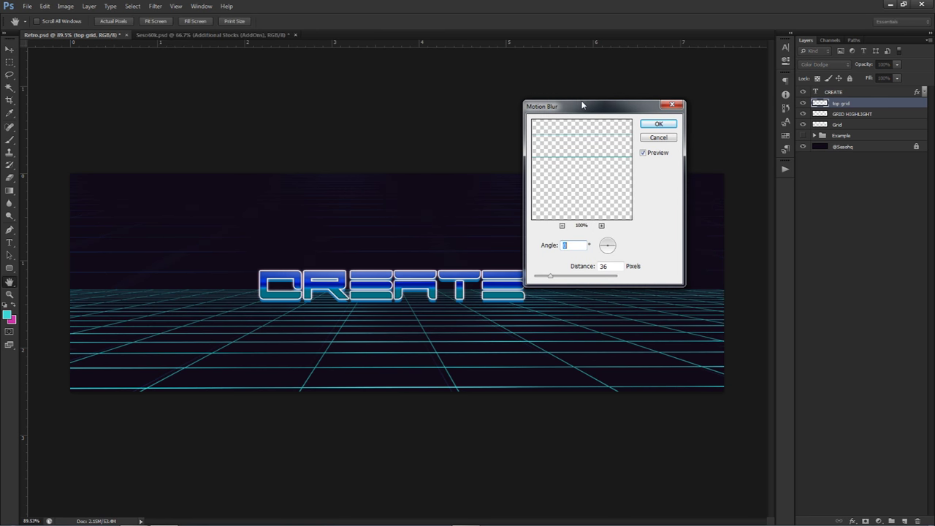
pyautogui.press('Tab')
pyautogui.write('40')
pyautogui.click(657, 125)
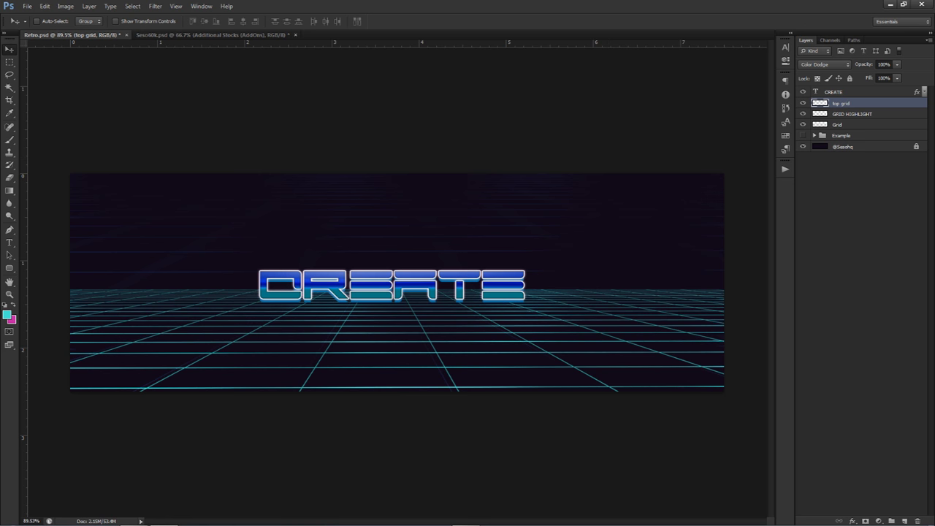
# Place the mountain image 12 above the top grid layer, scale it to about 12%, and raise it behind the CREATE text
pyautogui.moveTo(678, 175); pyautogui.dragTo(469, 208)
pyautogui.moveTo(591, 173); pyautogui.dragTo(767, 78)
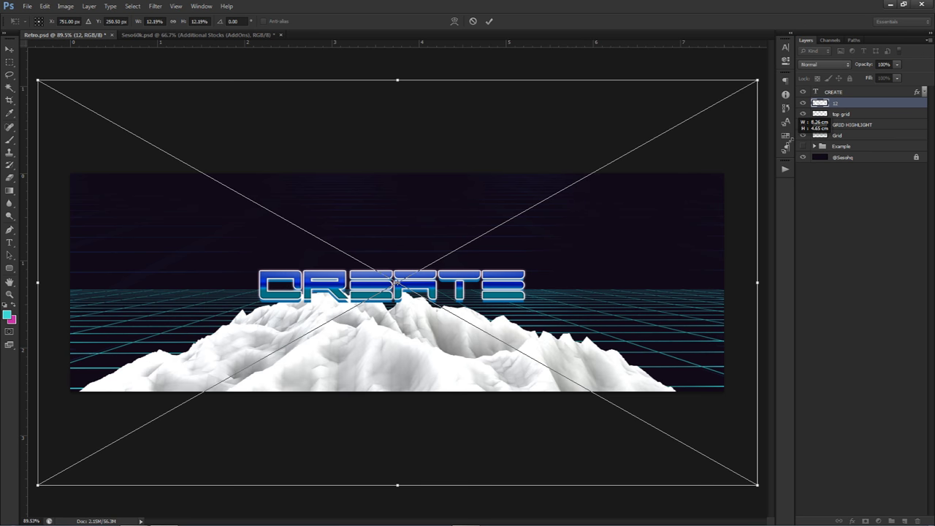
pyautogui.moveTo(523, 301); pyautogui.dragTo(537, 209)
pyautogui.press('Return')
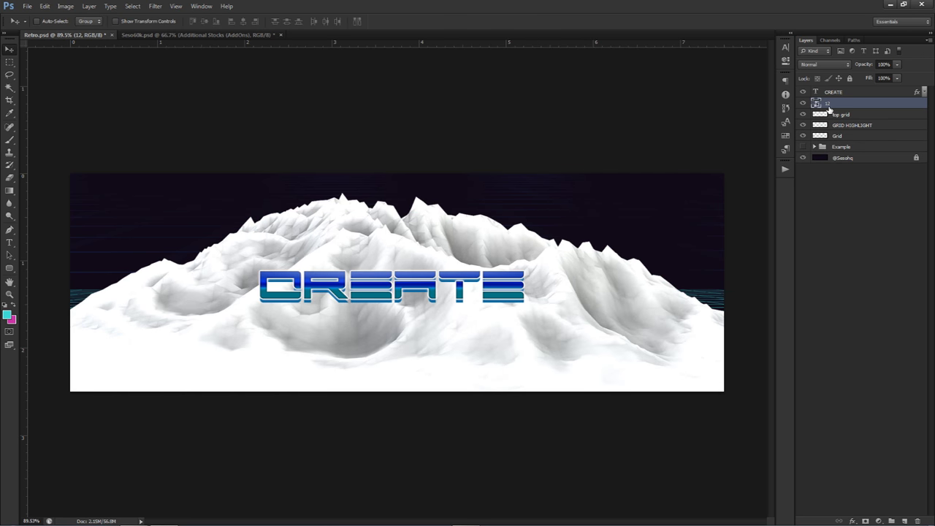
# Rasterize the mountain layer 12 and delete its portion below the grid horizon
pyautogui.rightClick(837, 105)
pyautogui.click(854, 204)
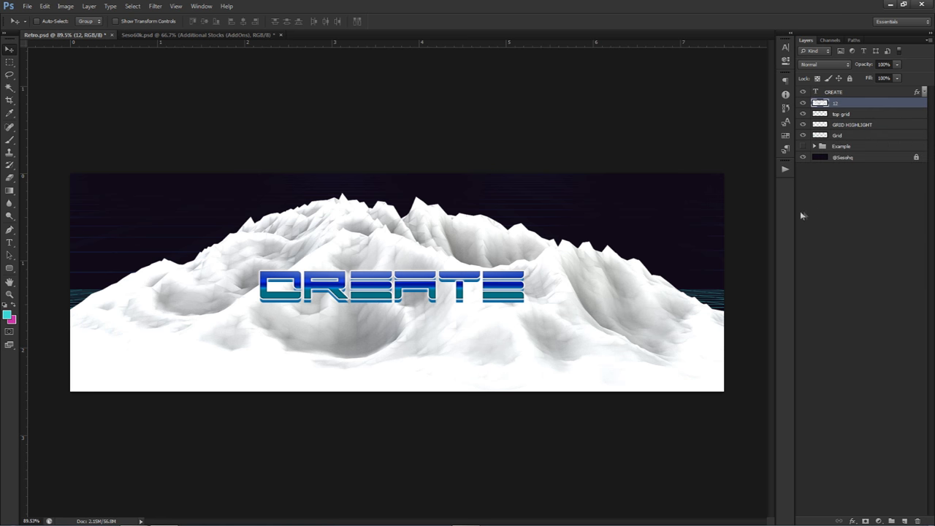
pyautogui.press('m')
pyautogui.moveTo(67, 287); pyautogui.dragTo(787, 453)
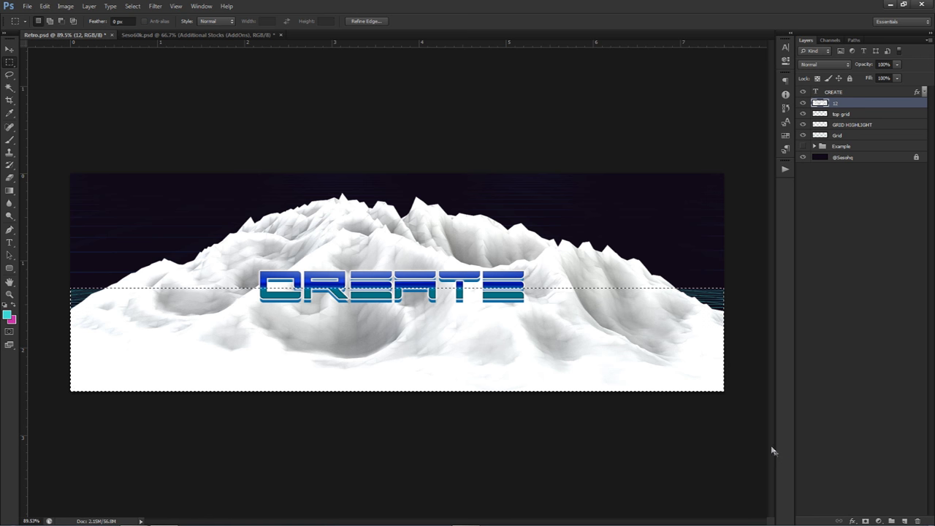
pyautogui.press('Delete')
pyautogui.hotkey('ctrl', 'd')
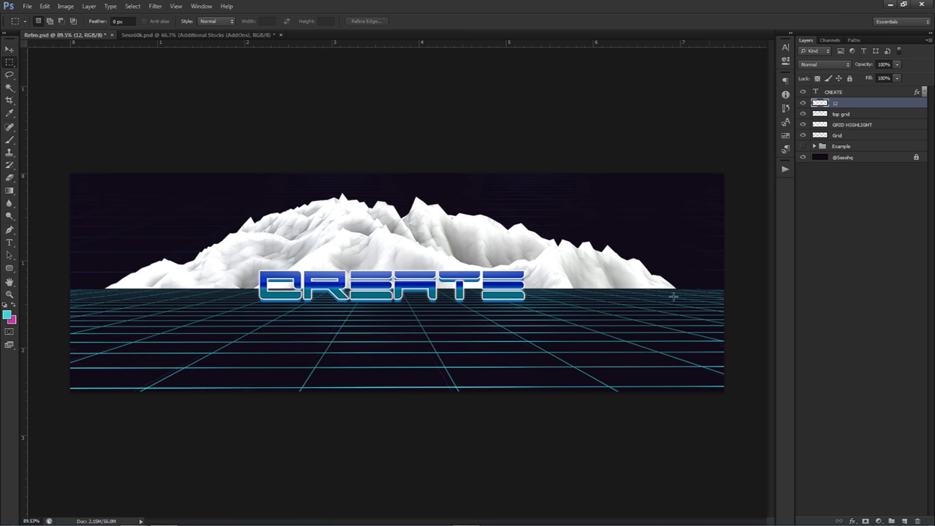
# Set the mountain layer's blend mode to Divide and inspect the blended peaks up close
pyautogui.click(825, 66)
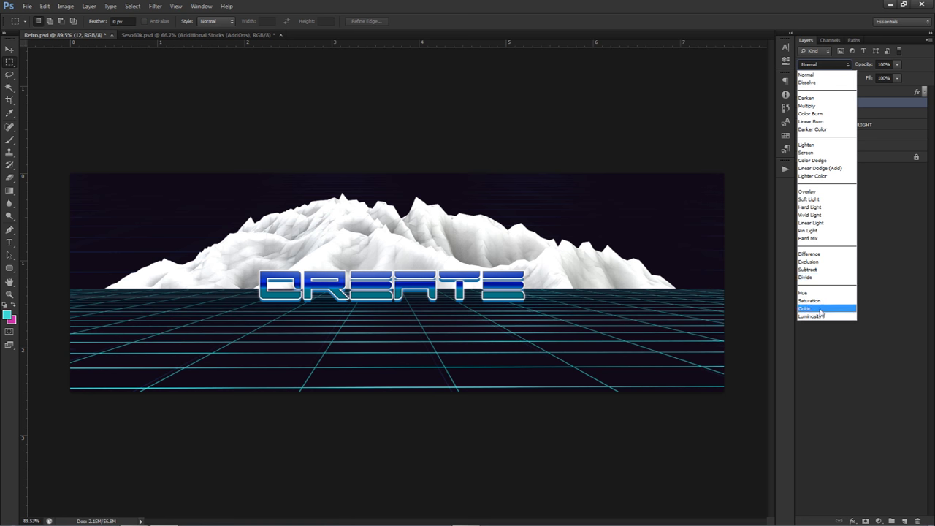
pyautogui.click(809, 277)
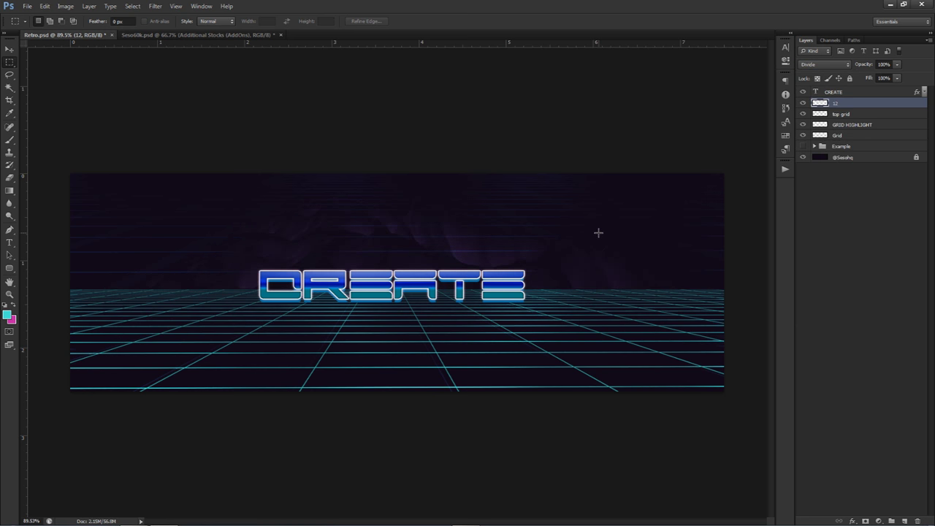
pyautogui.press('v')
pyautogui.scroll(5, 388, 198)
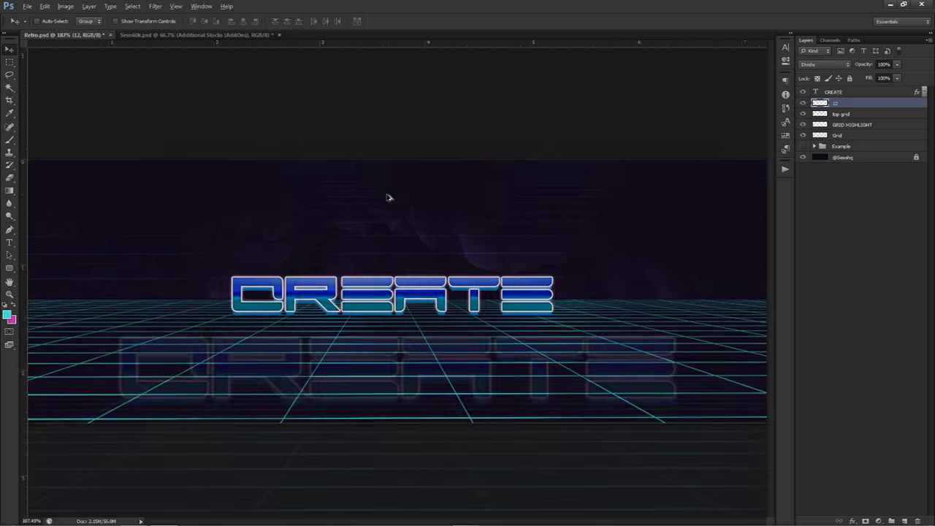
pyautogui.press('alt')
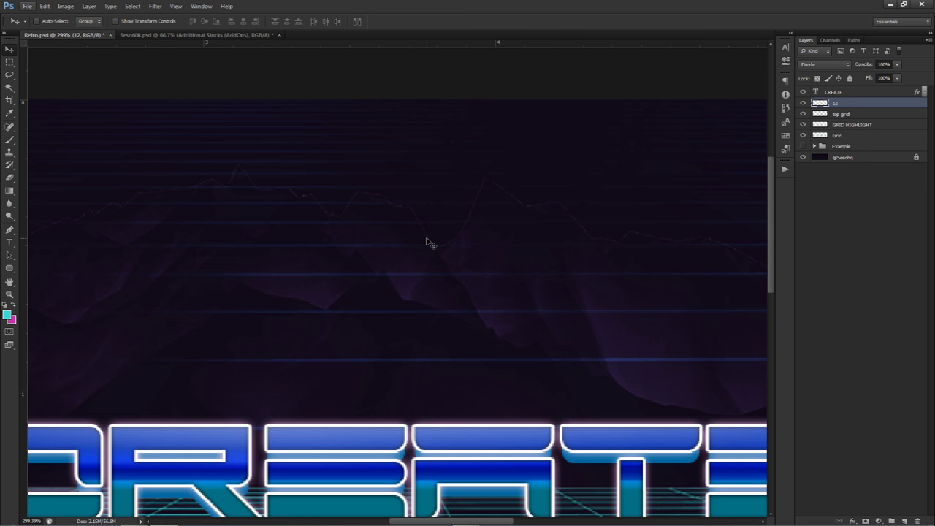
# Add a new layer above the CREATE text and confirm teal 3ad5d5 as the foreground colour
pyautogui.scroll(-5, 430, 240)
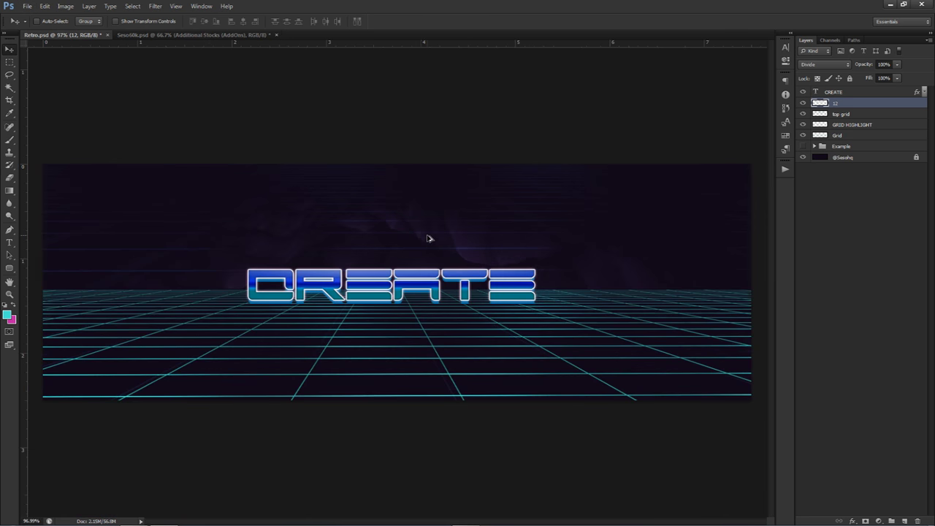
pyautogui.scroll(1, 429, 239)
pyautogui.click(847, 93)
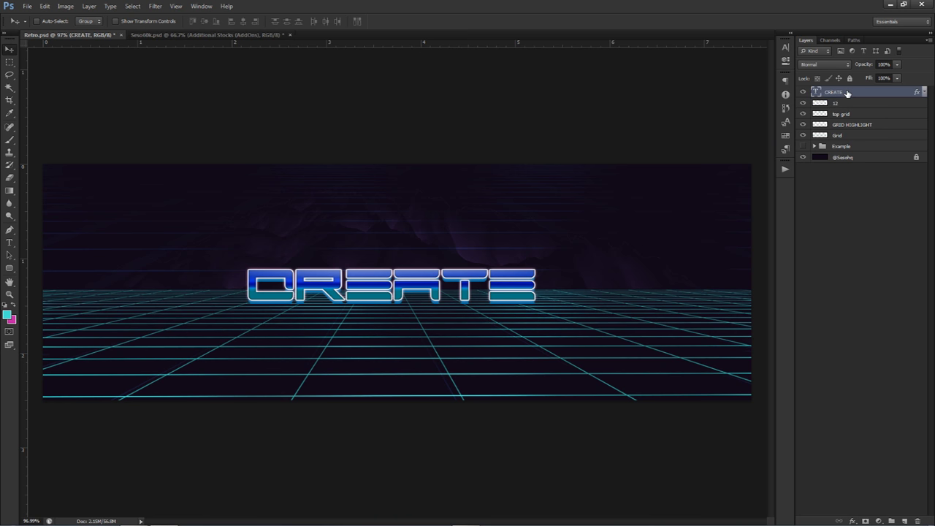
pyautogui.click(906, 521)
pyautogui.press('b')
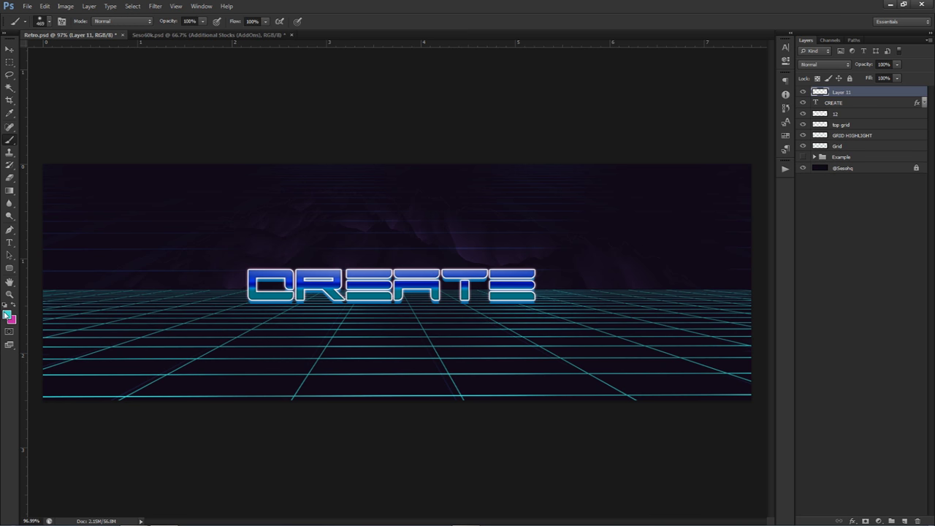
pyautogui.press('i')
pyautogui.click(6, 314)
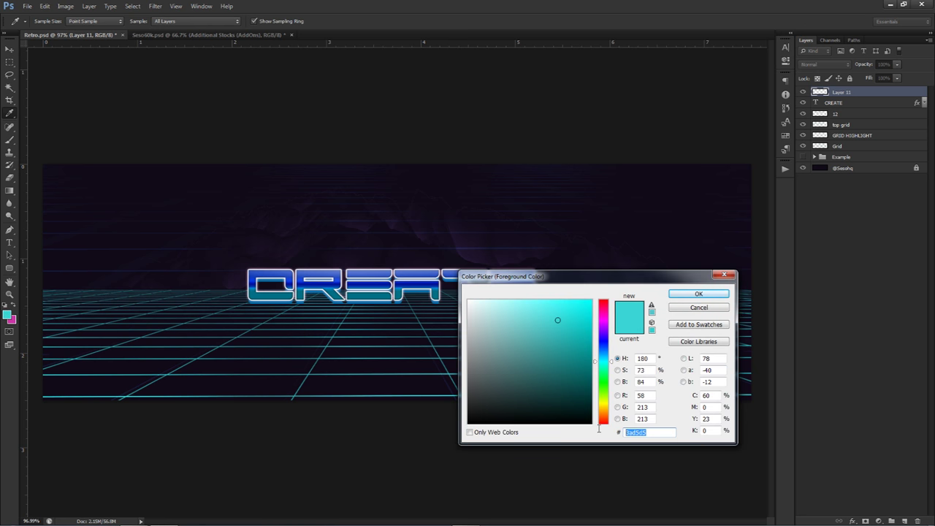
pyautogui.click(695, 296)
# Paint soft teal glows with a 568 px brush in the lower-left corner and along the bottom edge right of centre
pyautogui.press('b')
pyautogui.moveTo(168, 355); pyautogui.dragTo(219, 347)
pyautogui.click(60, 441)
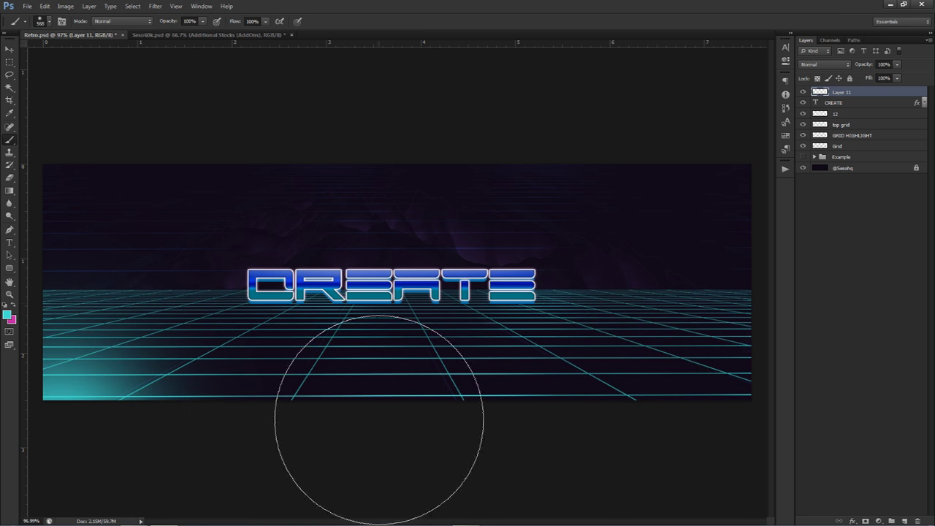
pyautogui.click(438, 444)
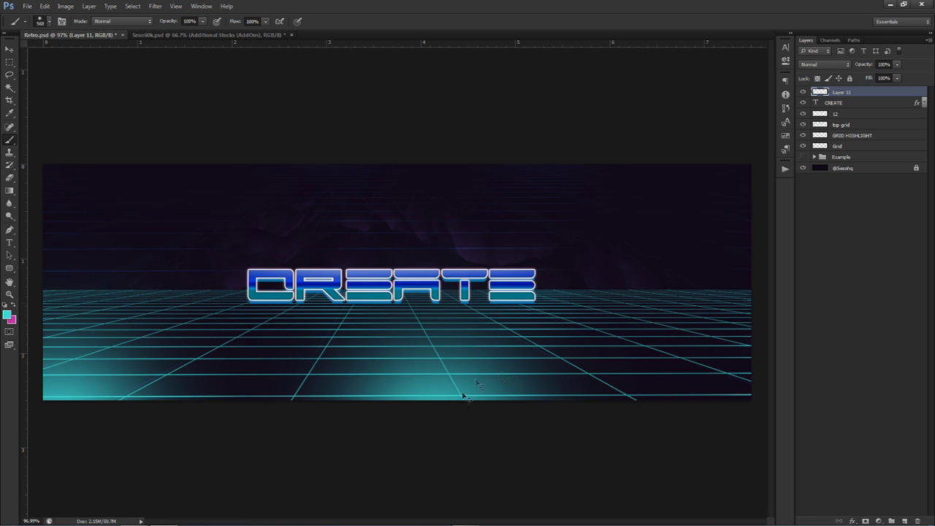
pyautogui.hotkey('ctrl', 'z')
pyautogui.click(504, 431)
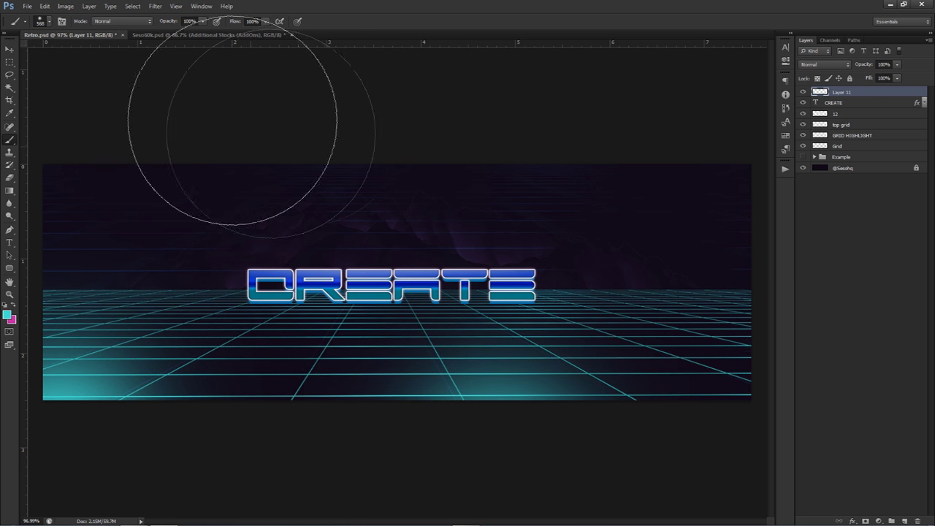
# Paint a teal glow along the upper-left edge and a fainter one at the right edge with a 457 px brush
pyautogui.click(201, 139)
pyautogui.hotkey('ctrl', 'alt', 'z')
pyautogui.hotkey('ctrl', 'alt', 'z')
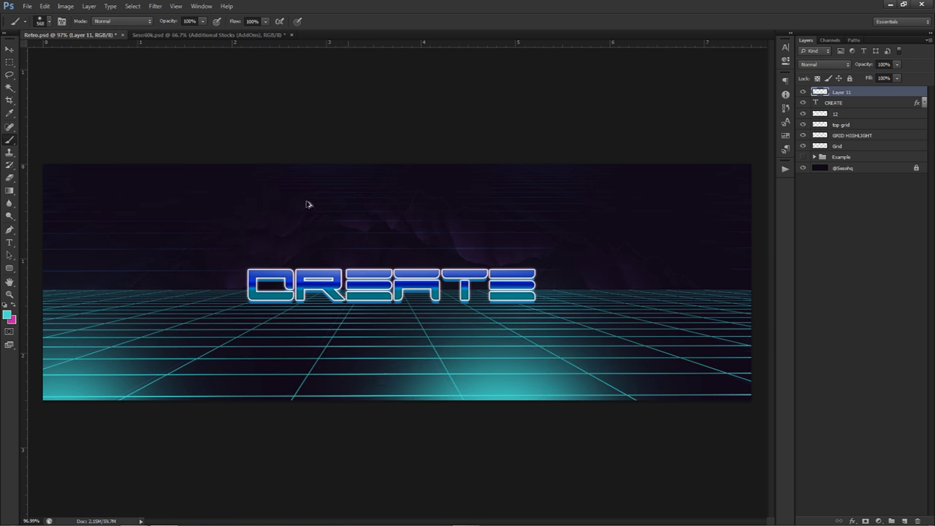
pyautogui.moveTo(406, 300); pyautogui.dragTo(387, 299)
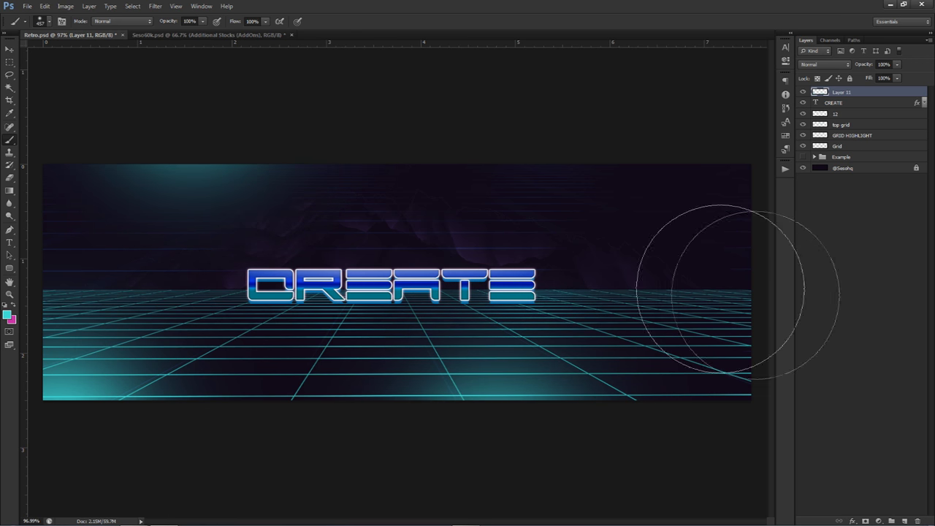
pyautogui.scroll(-2, 606, 275)
pyautogui.click(675, 302)
pyautogui.hotkey('ctrl', 'alt', 'z')
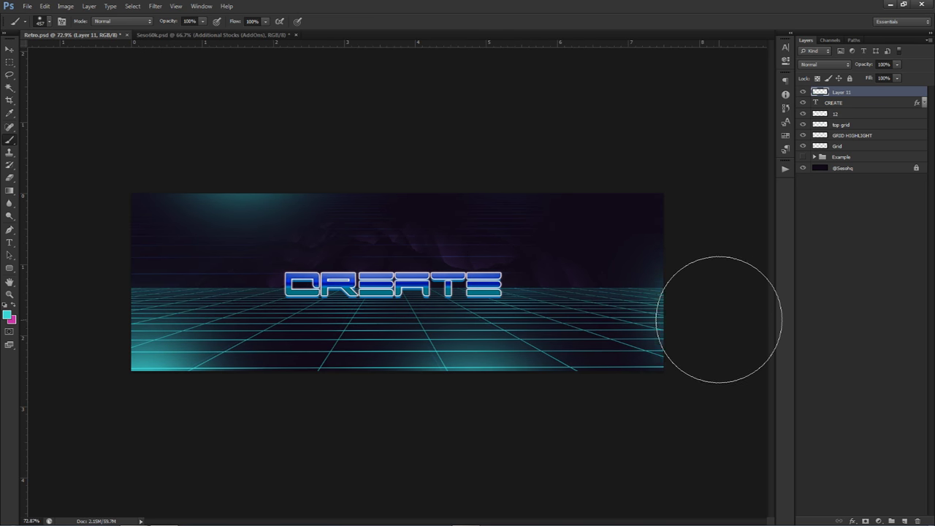
pyautogui.scroll(2, 490, 307)
pyautogui.scroll(-2, 490, 307)
pyautogui.scroll(1, 490, 307)
pyautogui.scroll(-1, 490, 306)
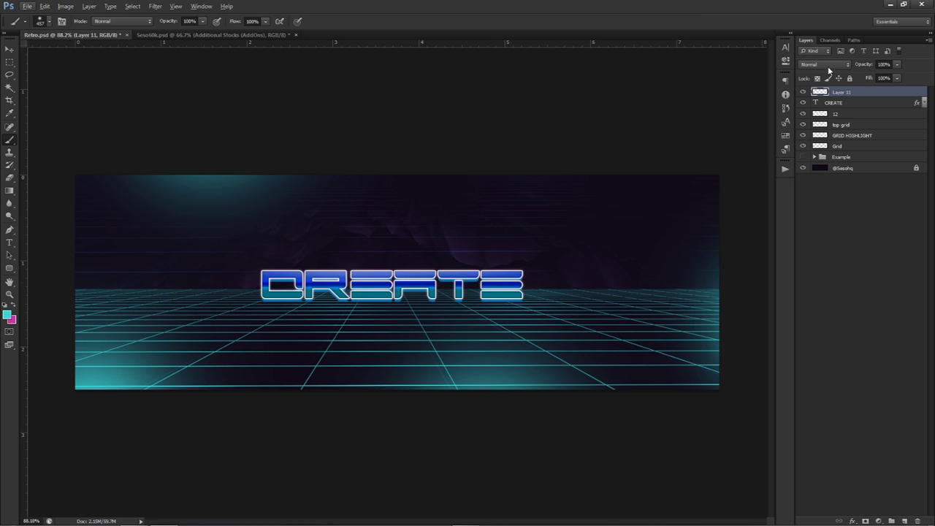
# Compare Linear Dodge (Add) and Lighter Color on the teal glow layer and set its blend mode to Color Dodge
pyautogui.click(829, 65)
pyautogui.click(817, 159)
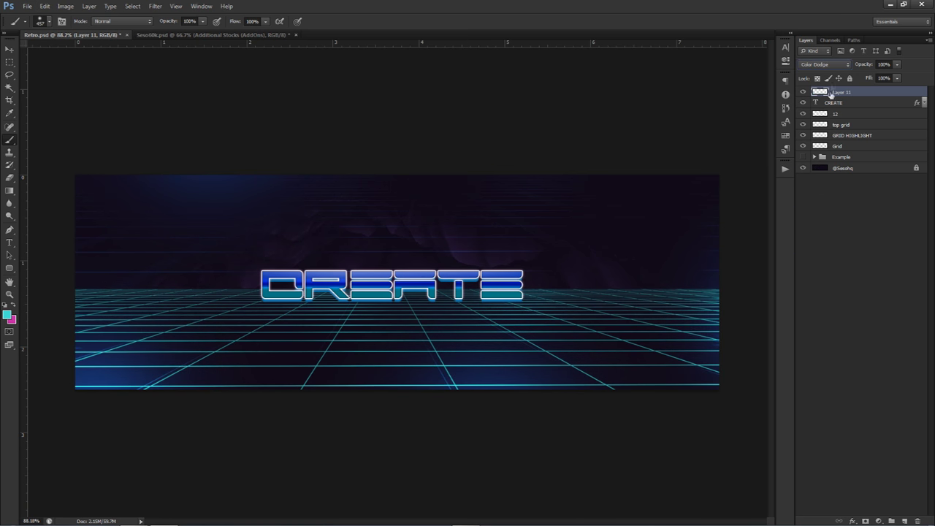
pyautogui.click(824, 65)
pyautogui.click(819, 168)
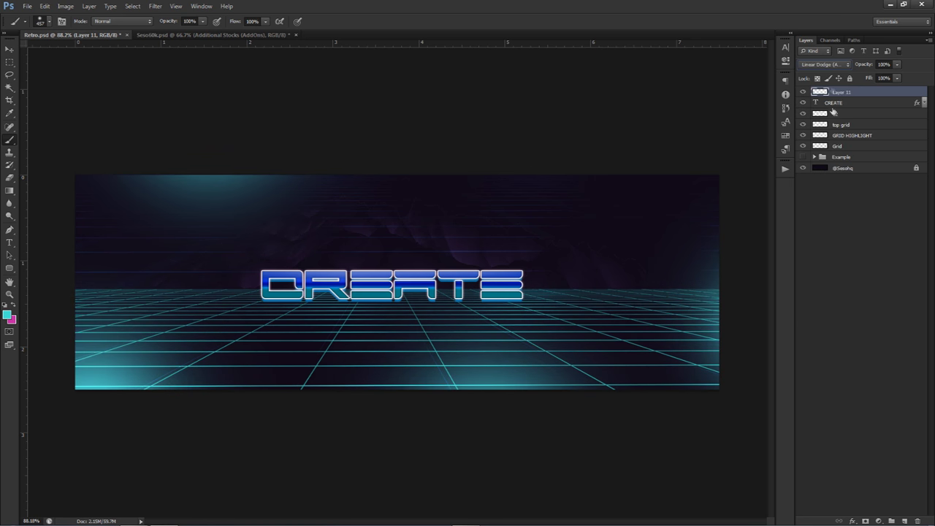
pyautogui.press('Down')
pyautogui.press('Down')
pyautogui.press('Up')
pyautogui.press('Up')
pyautogui.press('Down')
pyautogui.click(823, 65)
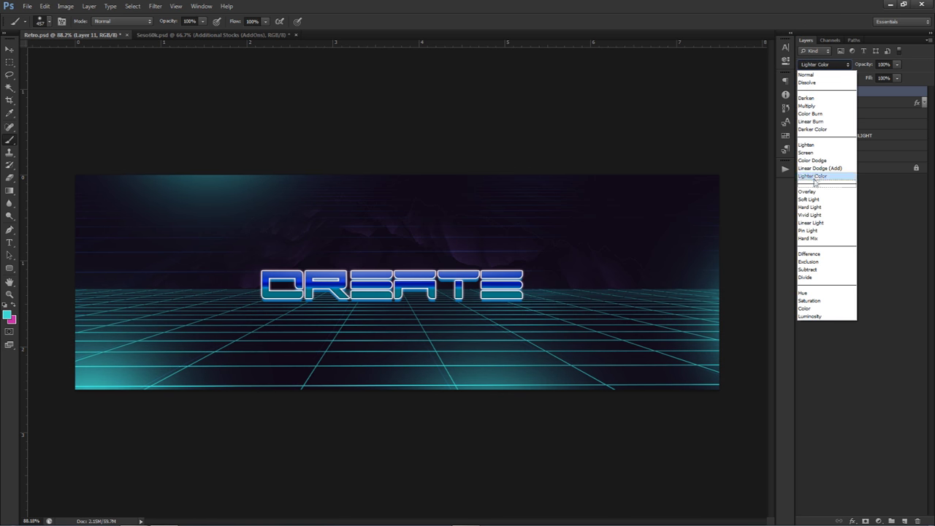
pyautogui.click(812, 160)
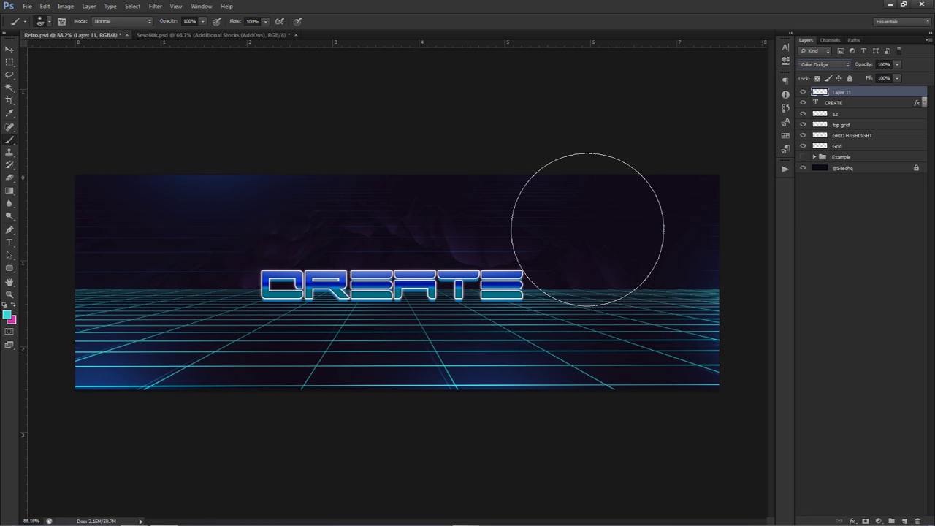
pyautogui.press('v')
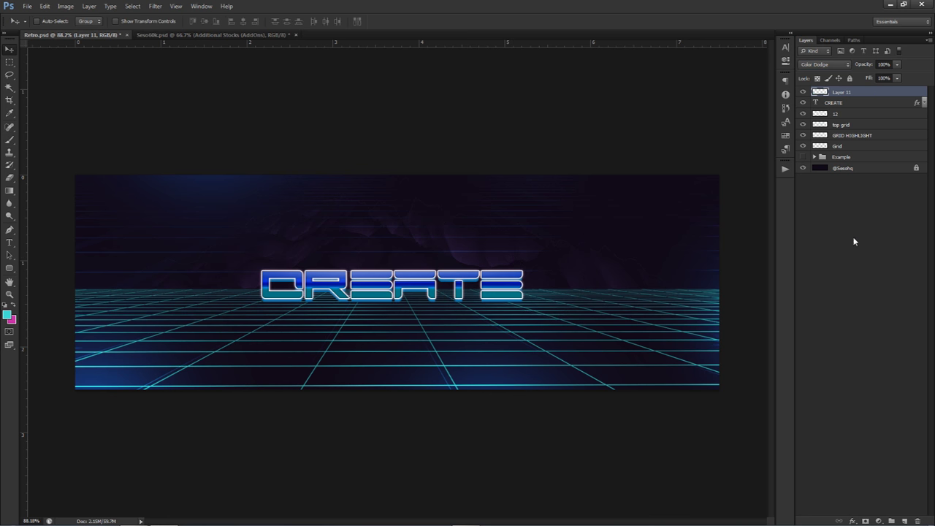
# Add a Brightness/Contrast adjustment layer on top with brightness -30 and contrast 60
pyautogui.click(879, 521)
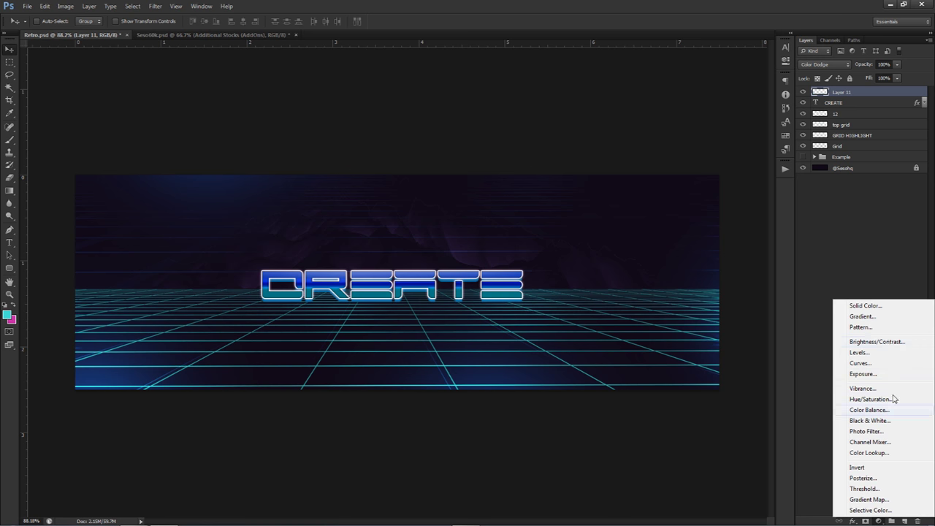
pyautogui.click(866, 339)
pyautogui.click(754, 86)
pyautogui.write('-3')
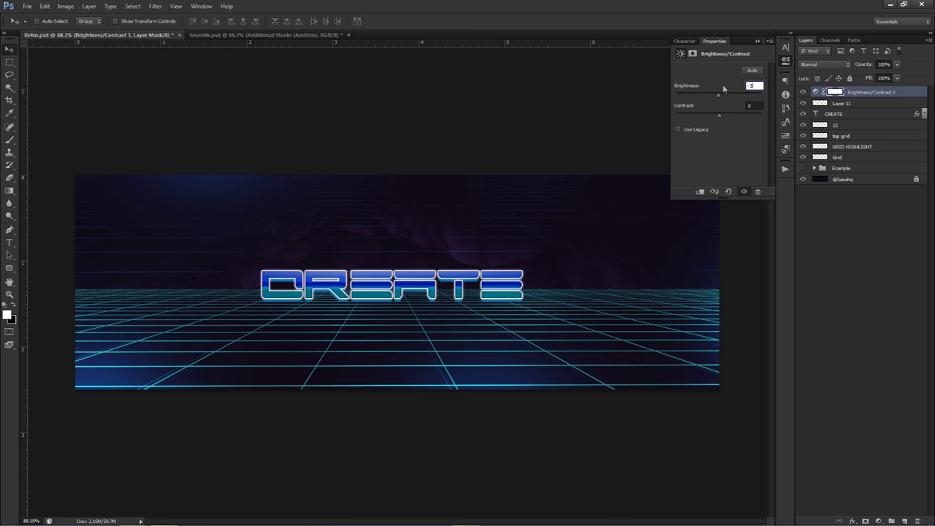
pyautogui.write('0')
pyautogui.press('Tab')
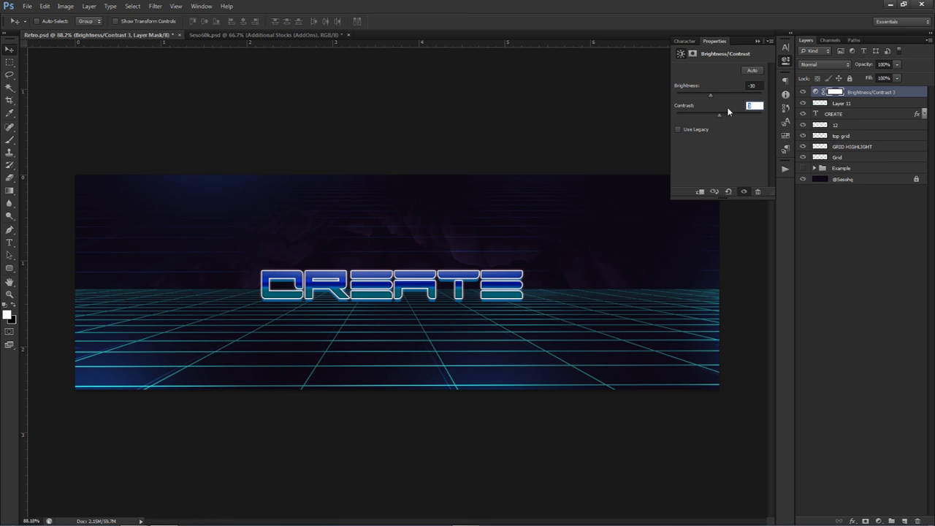
pyautogui.write('60')
pyautogui.click(818, 92)
# Add a Vibrance adjustment layer above the Brightness/Contrast layer with vibrance set to 60
pyautogui.click(880, 520)
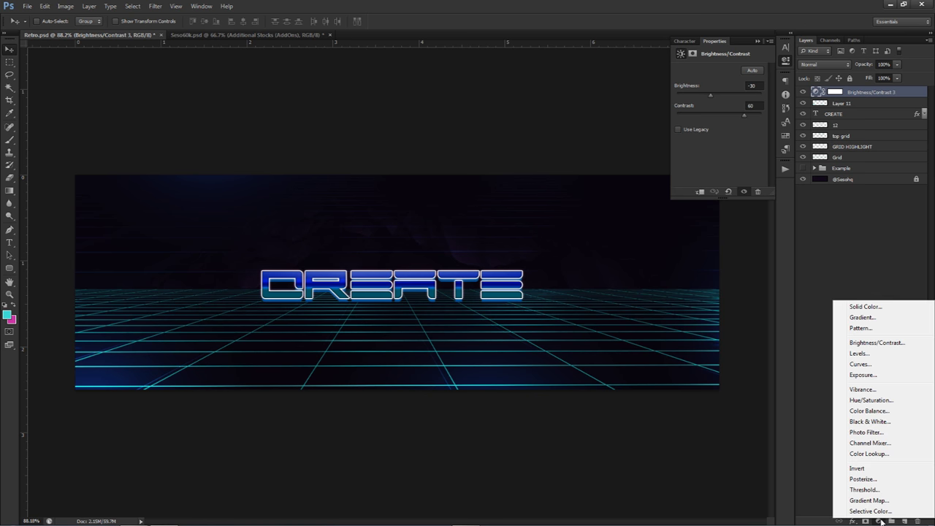
pyautogui.click(880, 390)
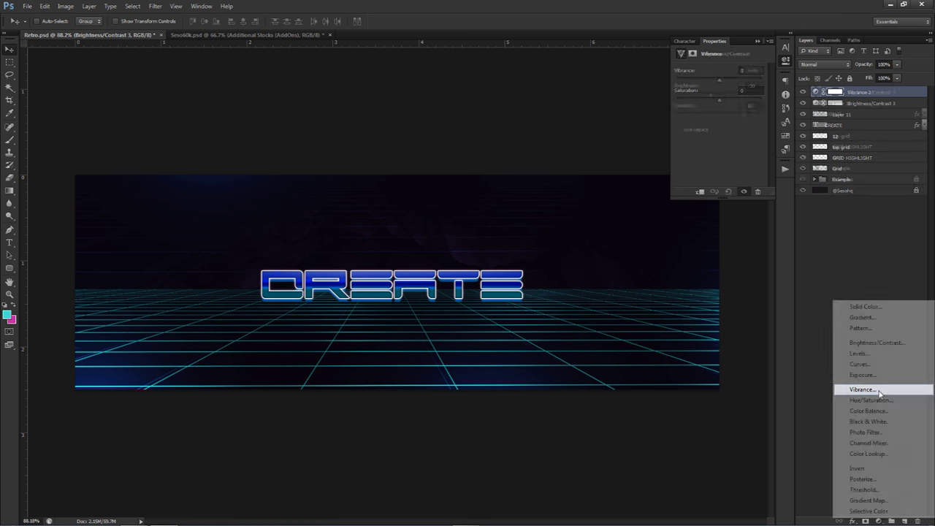
pyautogui.click(759, 69)
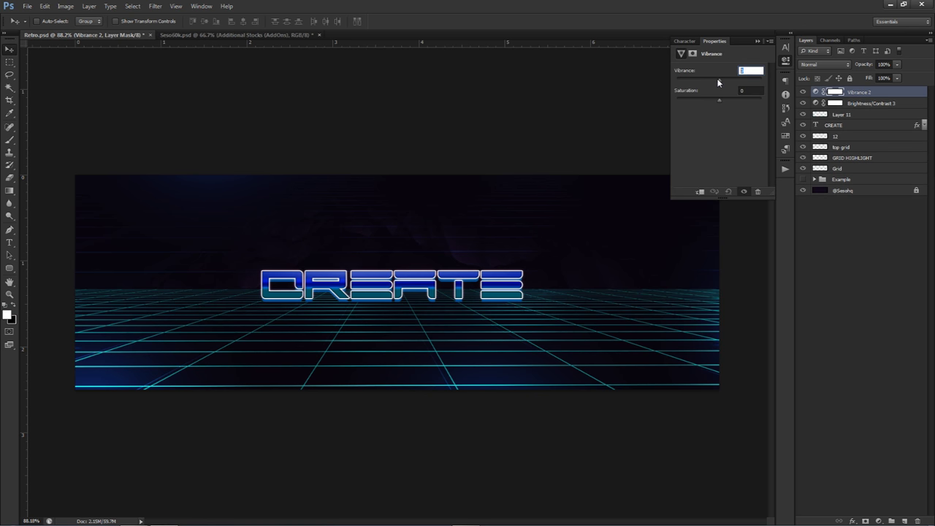
pyautogui.write('60')
pyautogui.press('Tab')
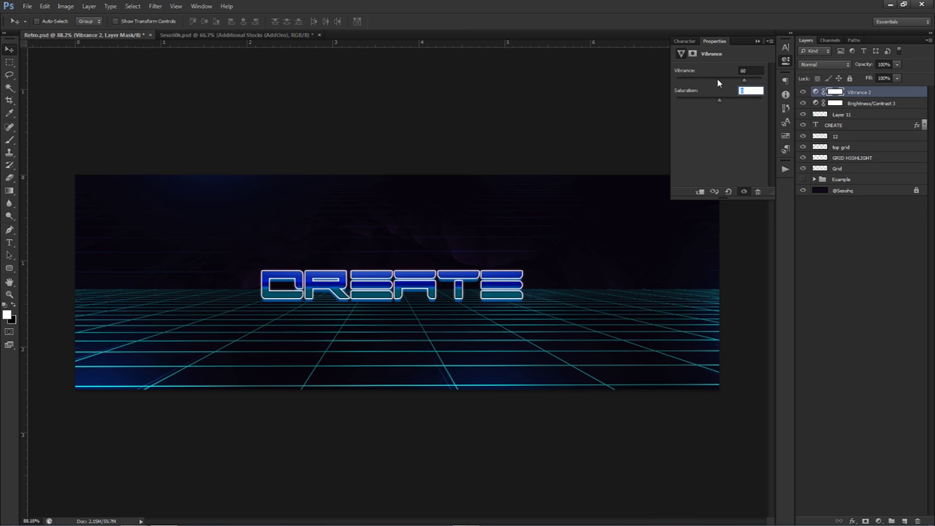
pyautogui.press('Return')
pyautogui.click(784, 60)
# Duplicate all layers from the Vibrance adjustment down to the locked background and merge the copies into one layer
pyautogui.click(859, 92)
pyautogui.keyDown('shift'); pyautogui.click(850, 169); pyautogui.keyUp('shift')
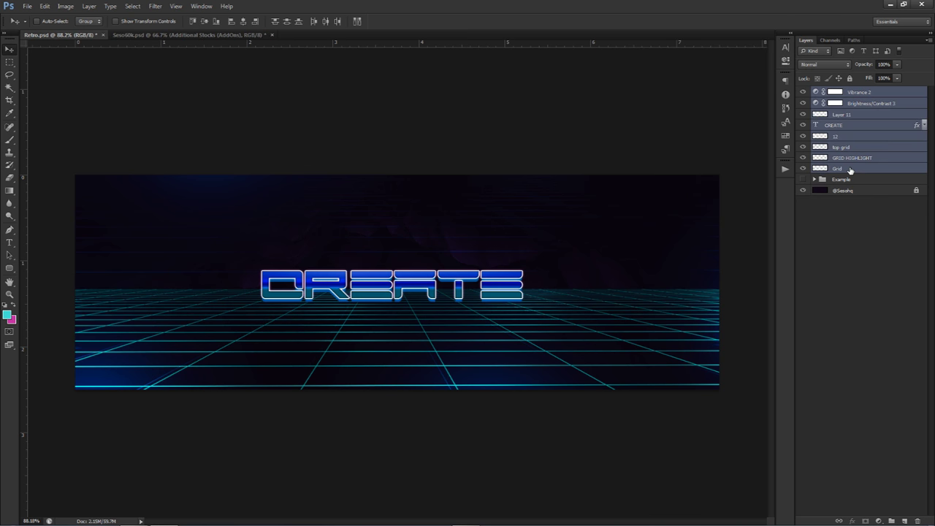
pyautogui.keyDown('ctrl'); pyautogui.click(850, 188); pyautogui.keyUp('ctrl')
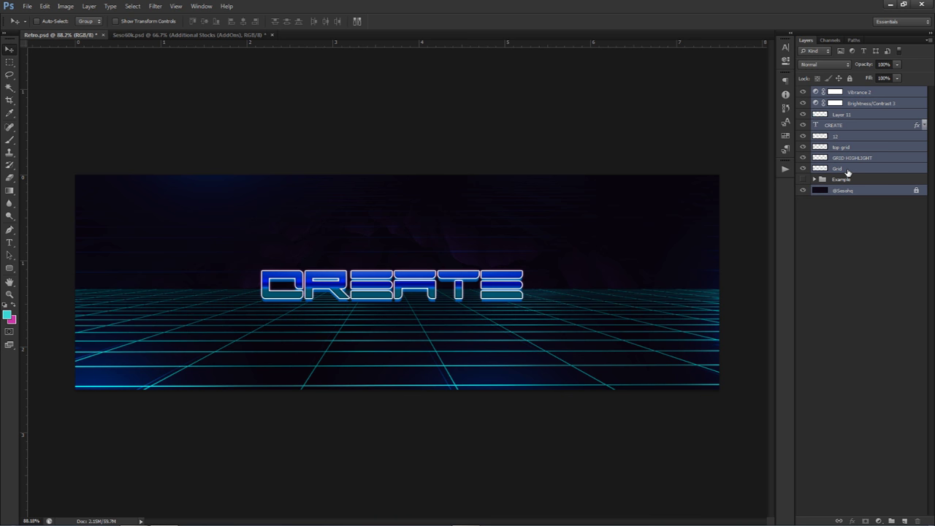
pyautogui.click(862, 93)
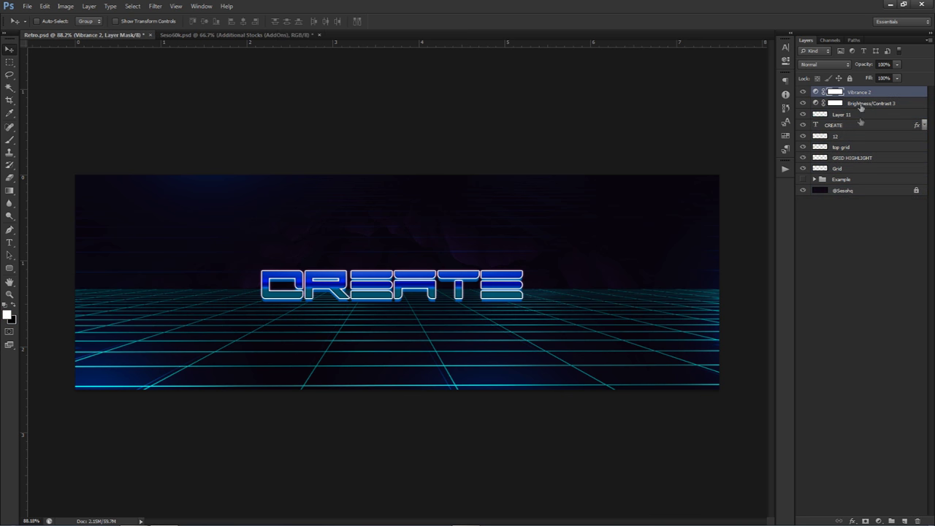
pyautogui.keyDown('shift'); pyautogui.click(867, 190); pyautogui.keyUp('shift')
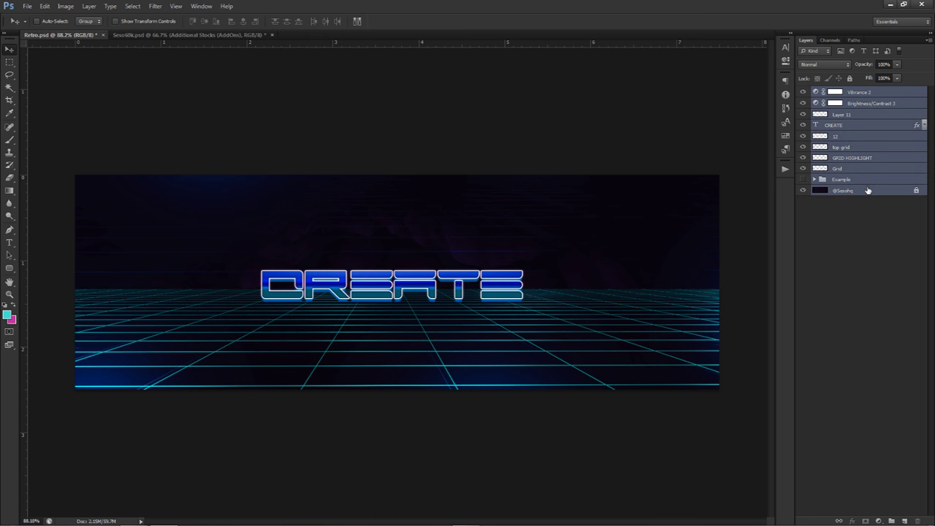
pyautogui.hotkey('ctrl', 'j')
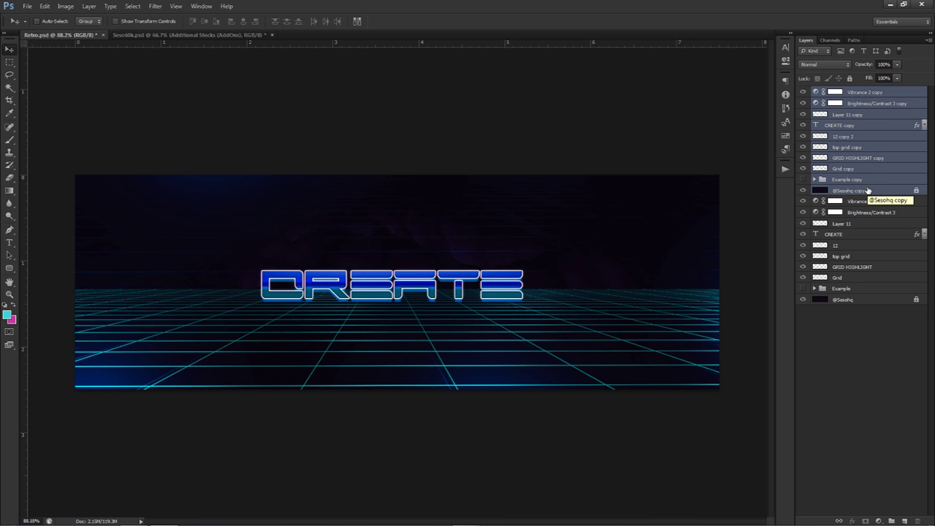
pyautogui.hotkey('ctrl', 'e')
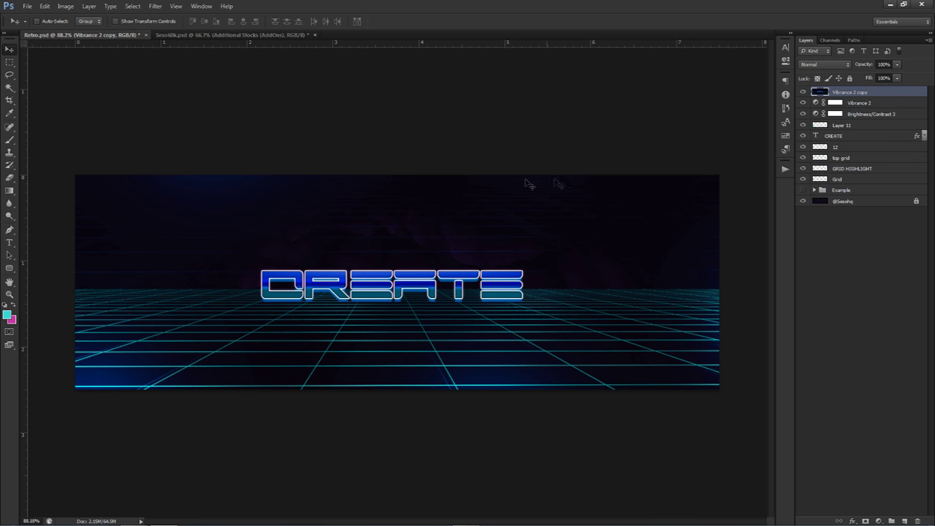
# Select ten thin horizontal strips across the merged layer, four above the horizon and six over the grid floor
pyautogui.press('m')
pyautogui.moveTo(91, 199); pyautogui.dragTo(718, 226)
pyautogui.moveTo(378, 198); pyautogui.dragTo(631, 202)
pyautogui.moveTo(112, 261); pyautogui.dragTo(325, 262)
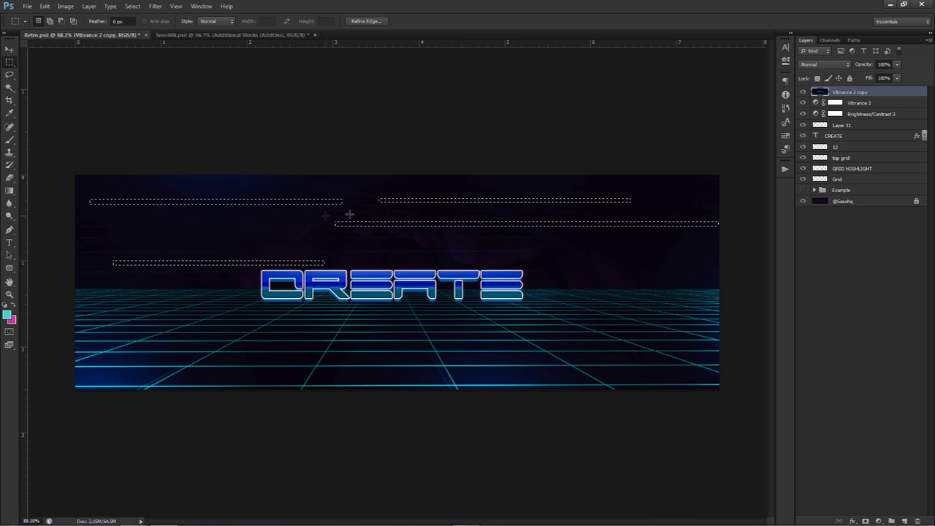
pyautogui.moveTo(64, 310); pyautogui.dragTo(308, 311)
pyautogui.moveTo(221, 337); pyautogui.dragTo(415, 340)
pyautogui.moveTo(95, 362); pyautogui.dragTo(253, 369)
pyautogui.moveTo(415, 360); pyautogui.dragTo(583, 369)
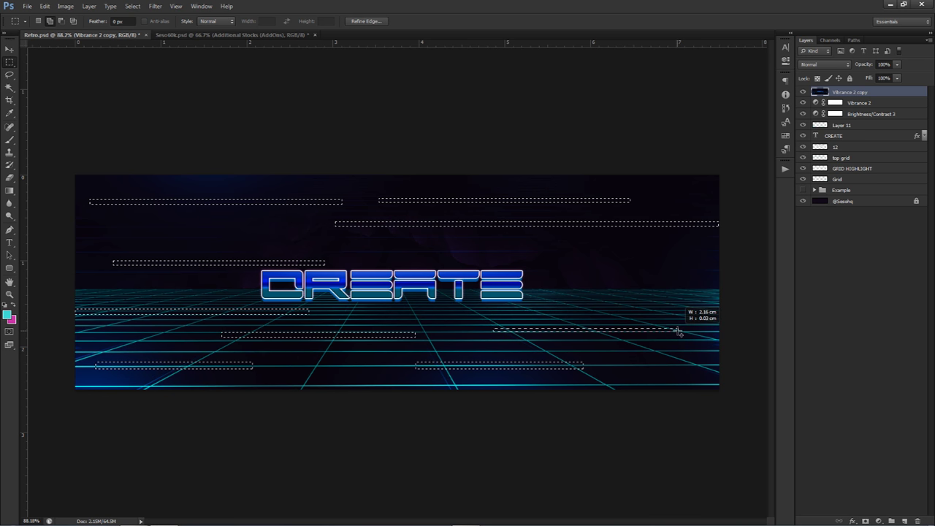
pyautogui.moveTo(692, 311); pyautogui.dragTo(692, 311)
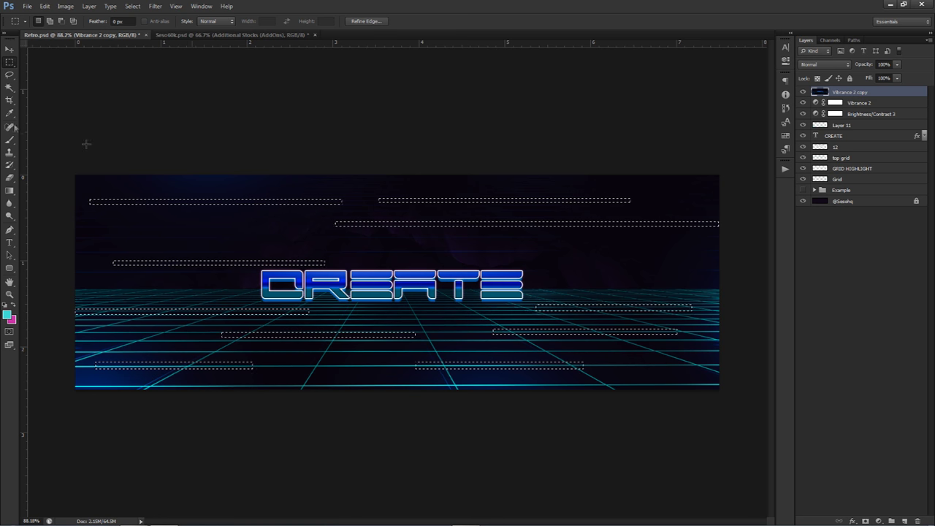
# Cut the selected strips to a new layer and delete the rest of the merged copy
pyautogui.rightClick(539, 213)
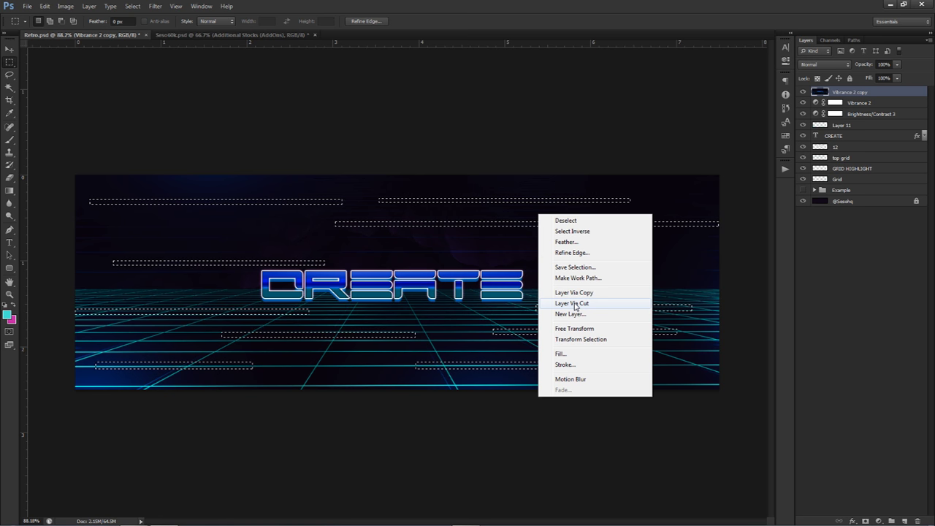
pyautogui.click(574, 304)
pyautogui.click(853, 104)
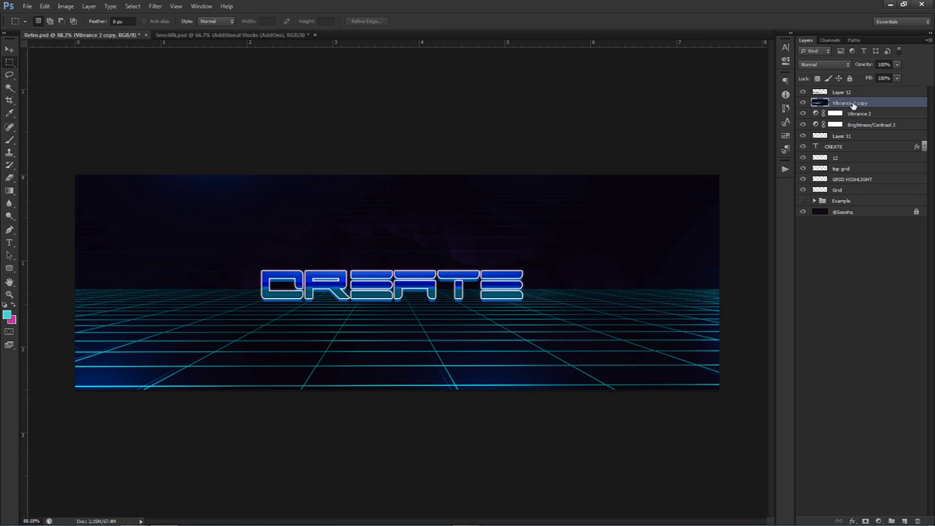
pyautogui.press('Delete')
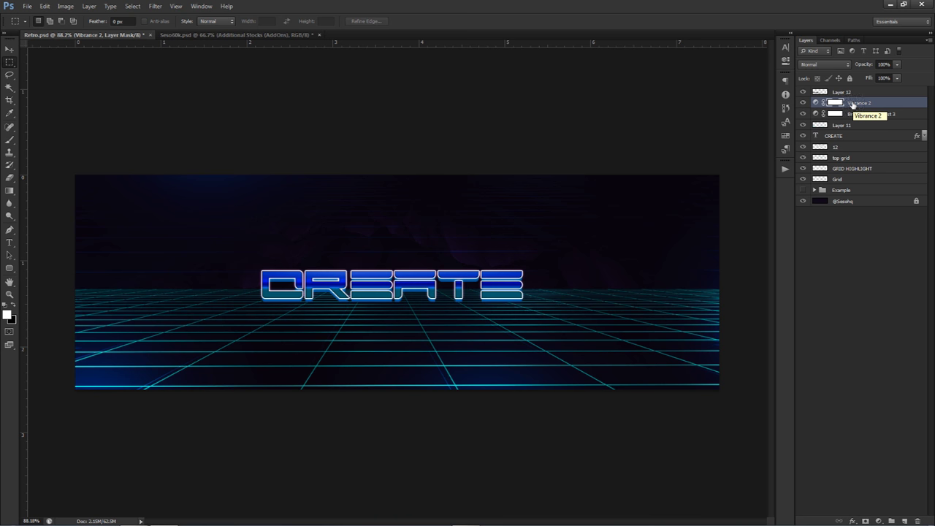
# Offset the cut strip layer slightly sideways so the grid lines break into glitch segments
pyautogui.click(840, 92)
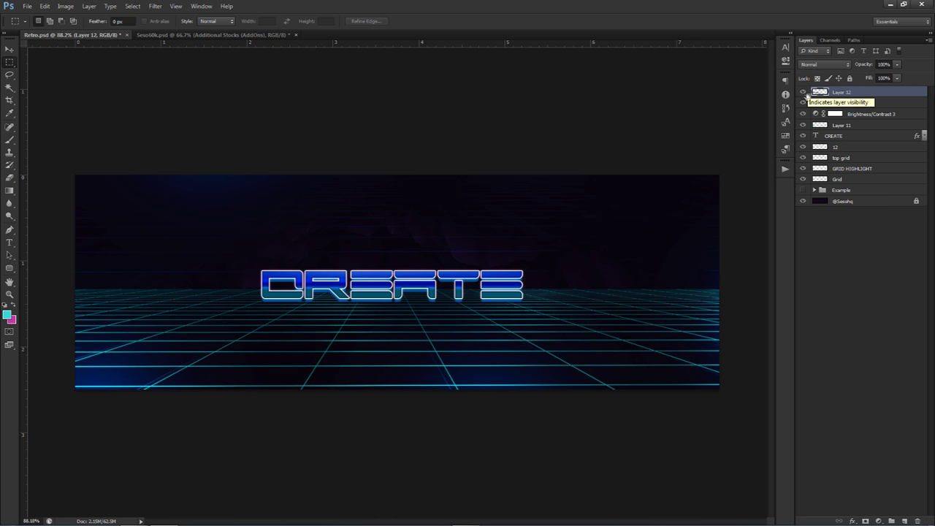
pyautogui.press('v')
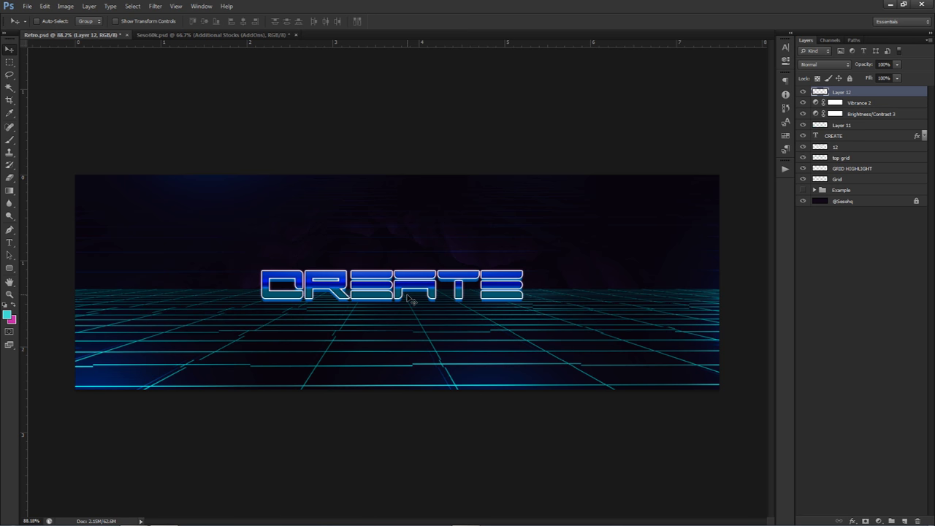
pyautogui.scroll(5, 431, 341)
pyautogui.scroll(-3, 421, 329)
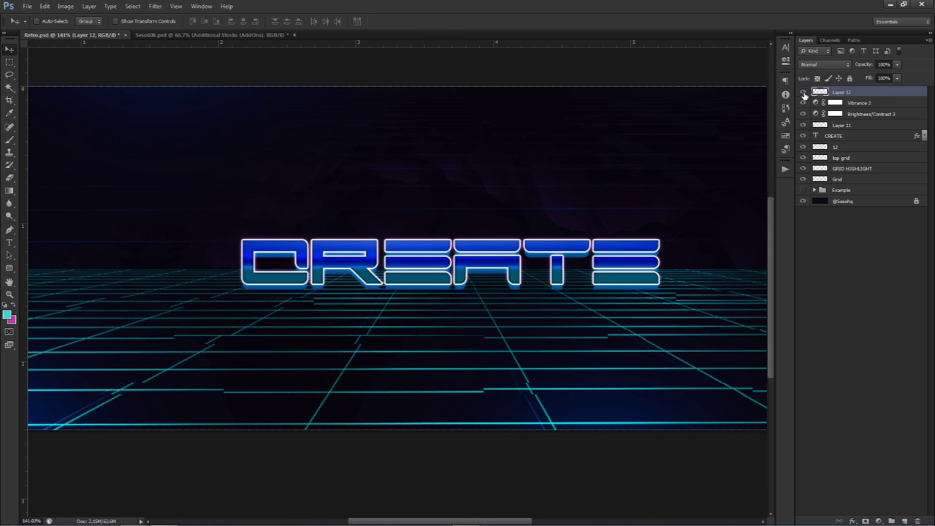
pyautogui.scroll(-2, 531, 268)
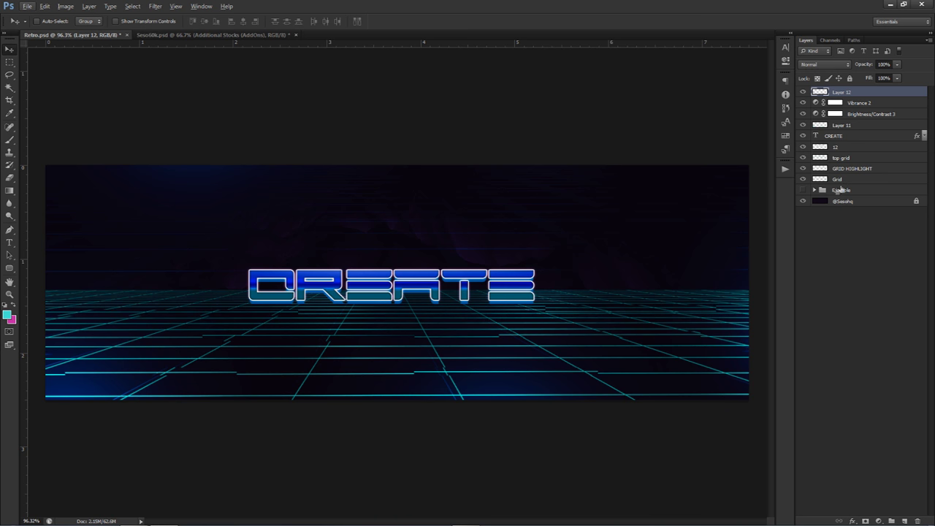
# Paint soft magenta glows on a new top layer, above the text and along the lower grid, blended with Linear Dodge (Add)
pyautogui.click(904, 521)
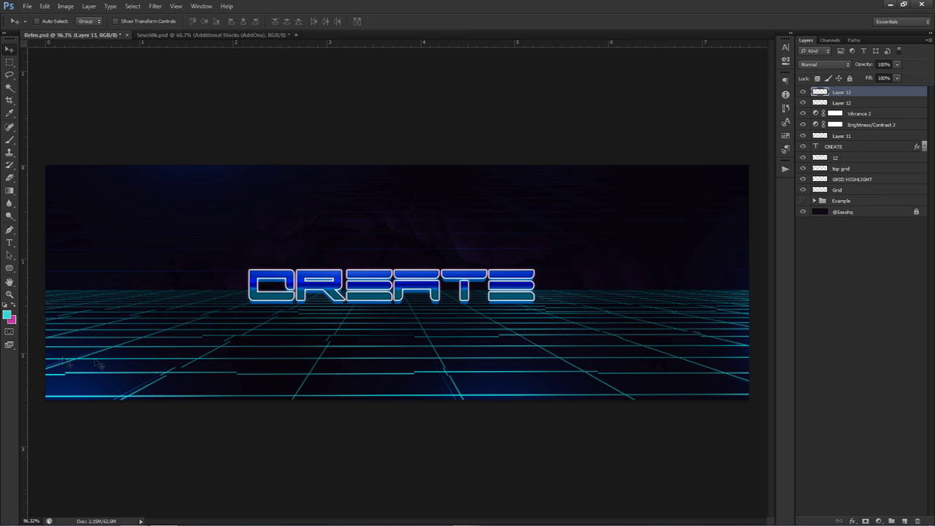
pyautogui.click(15, 308)
pyautogui.press('b')
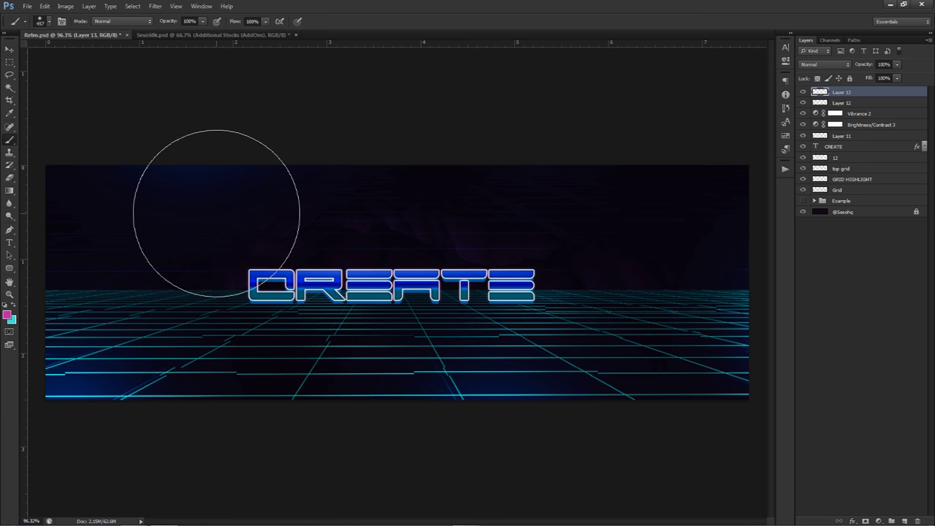
pyautogui.moveTo(218, 213)
pyautogui.mouseDown()
pyautogui.moveTo(266, 256)
pyautogui.moveTo(242, 219)
pyautogui.moveTo(295, 212)
pyautogui.mouseUp()
pyautogui.scroll(-1, 266, 256)
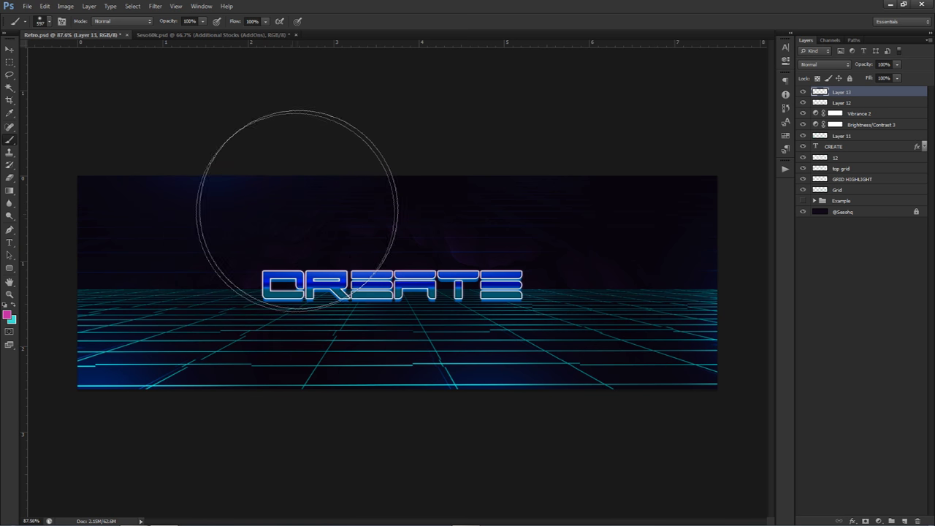
pyautogui.click(295, 213)
pyautogui.click(497, 409)
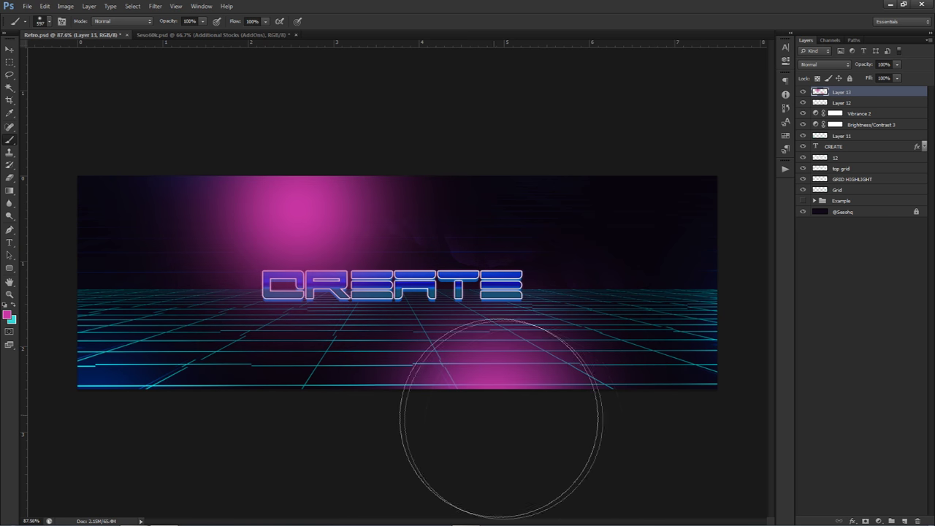
pyautogui.click(91, 435)
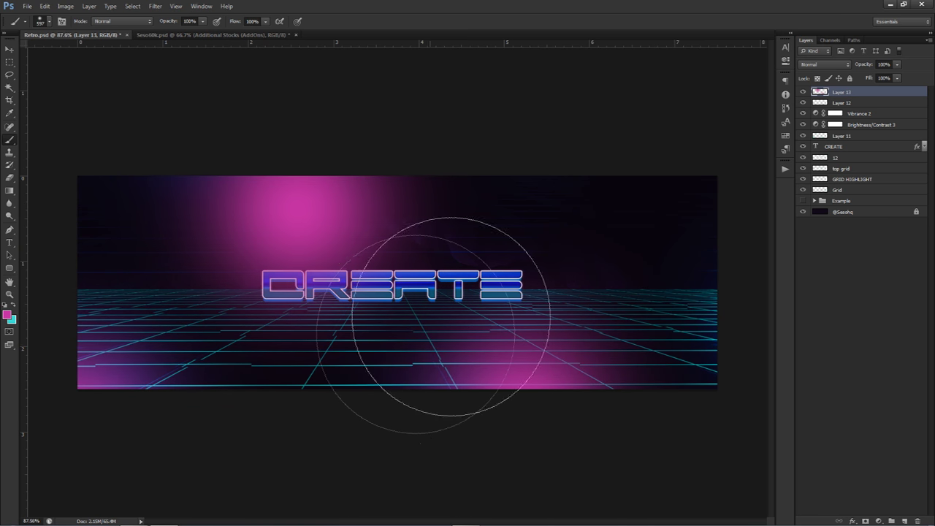
pyautogui.click(506, 374)
pyautogui.hotkey('ctrl', 'z')
pyautogui.click(456, 398)
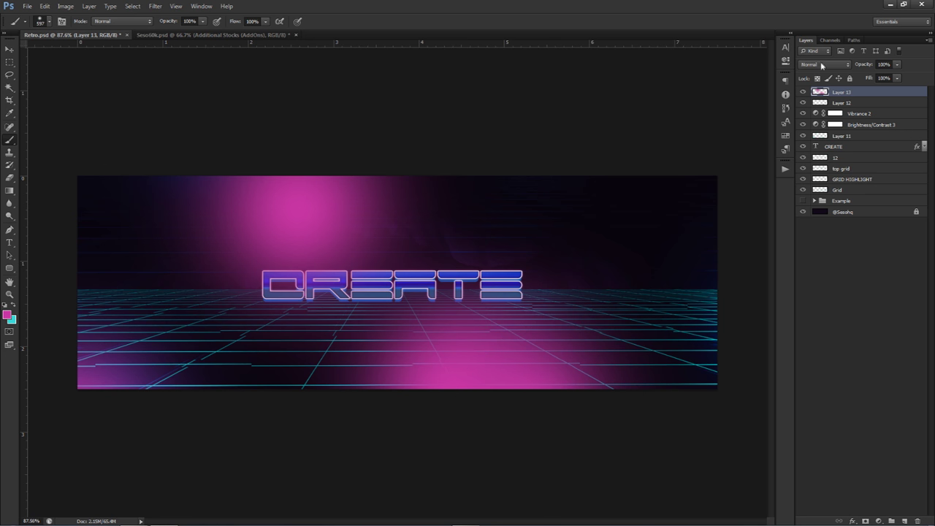
pyautogui.click(820, 66)
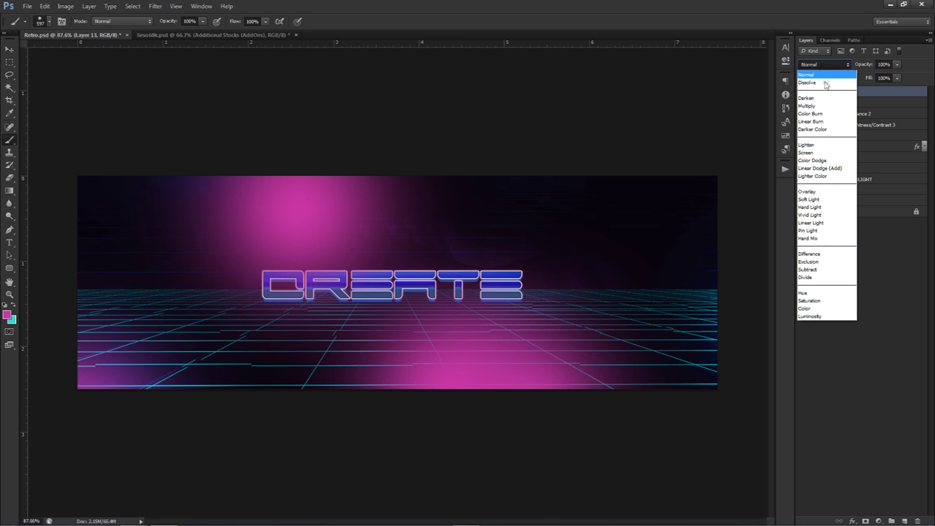
pyautogui.click(829, 171)
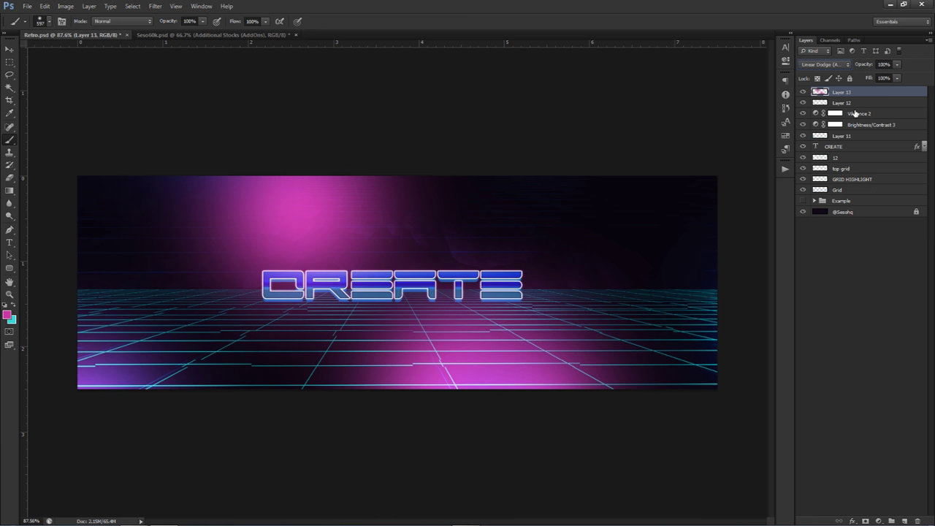
# Add a Brightness/Contrast adjustment layer on top with brightness 5 and contrast 35
pyautogui.click(876, 519)
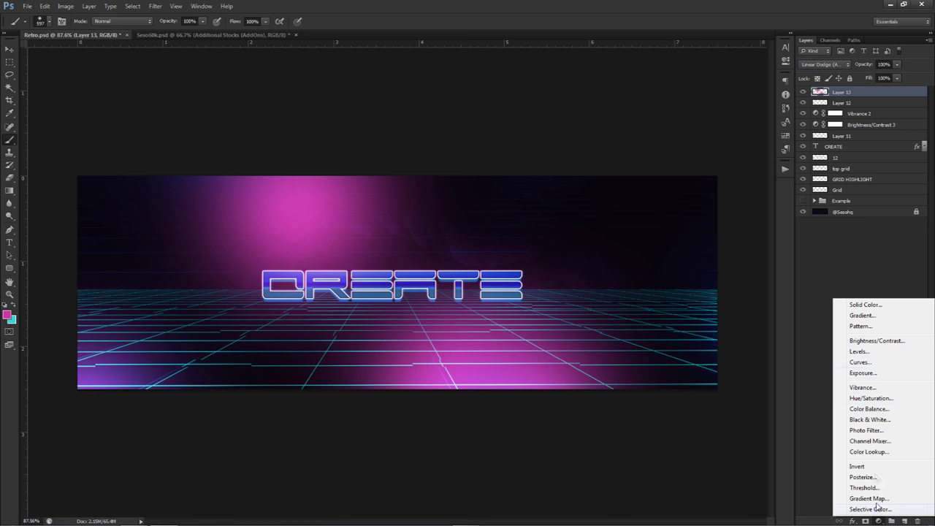
pyautogui.click(876, 342)
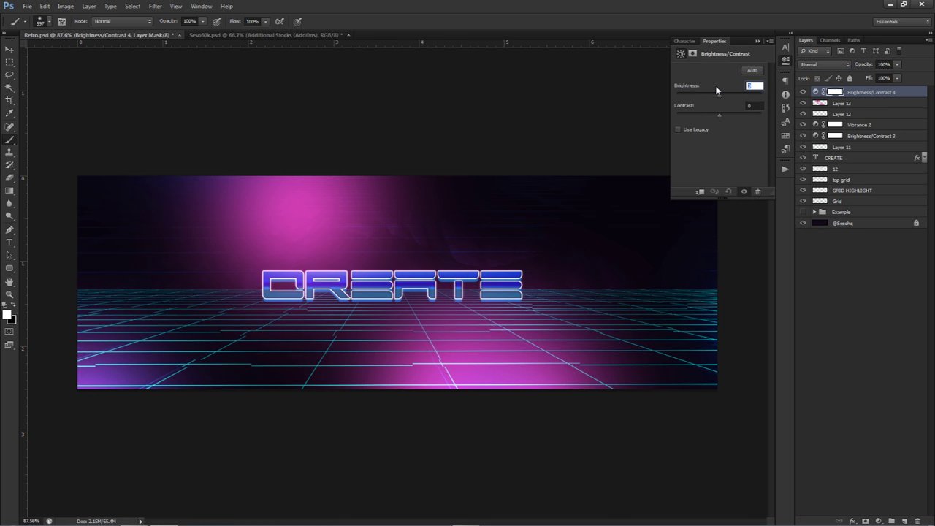
pyautogui.write('5')
pyautogui.press('Tab')
pyautogui.write('35')
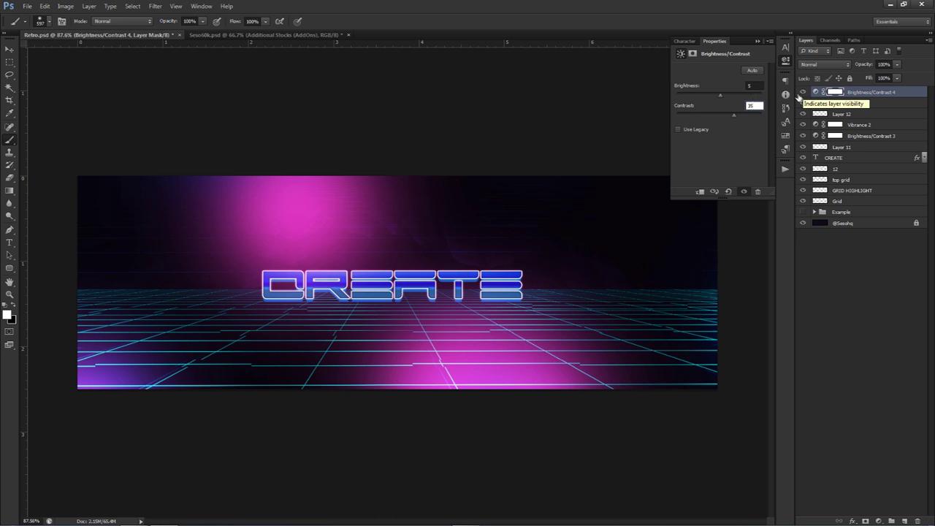
pyautogui.press('v')
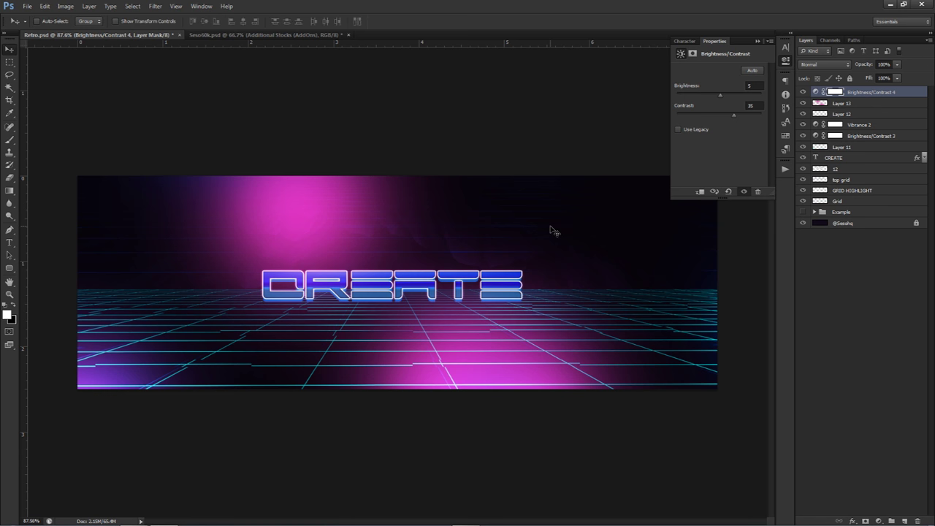
# Group all layers from the top Brightness/Contrast adjustment down to Grid, and compare the group with the Example group
pyautogui.keyDown('shift'); pyautogui.click(844, 201); pyautogui.keyUp('shift')
pyautogui.hotkey('ctrl', 'g')
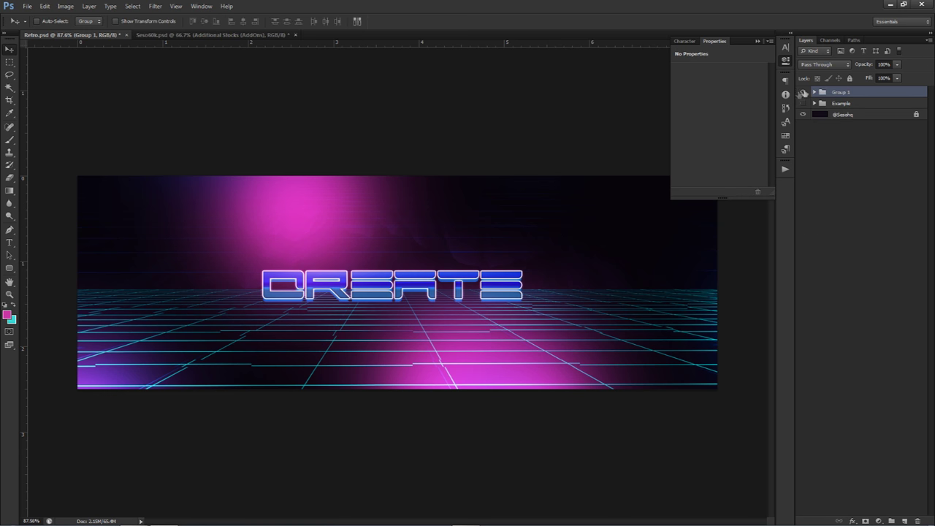
pyautogui.keyDown('alt'); pyautogui.click(803, 103); pyautogui.keyUp('alt')
pyautogui.keyDown('alt'); pyautogui.click(803, 103); pyautogui.keyUp('alt')
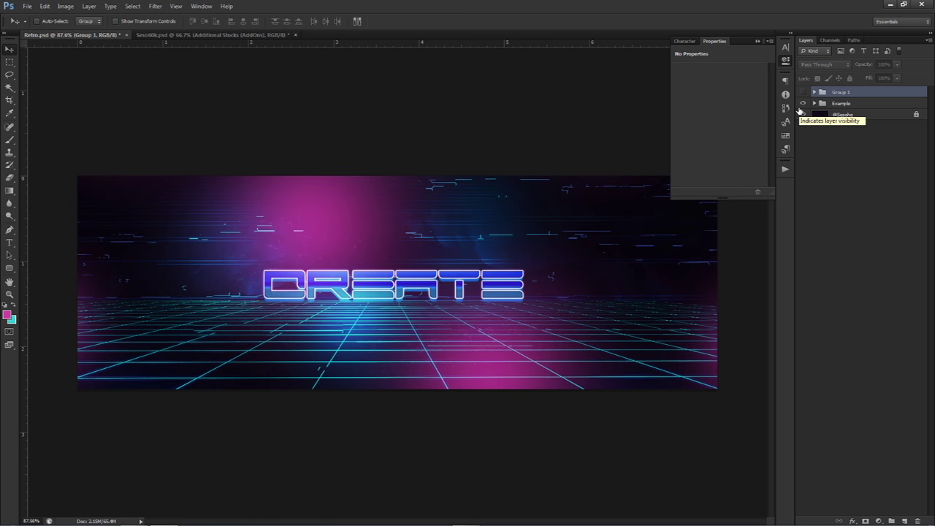
pyautogui.click(803, 103)
pyautogui.click(802, 92)
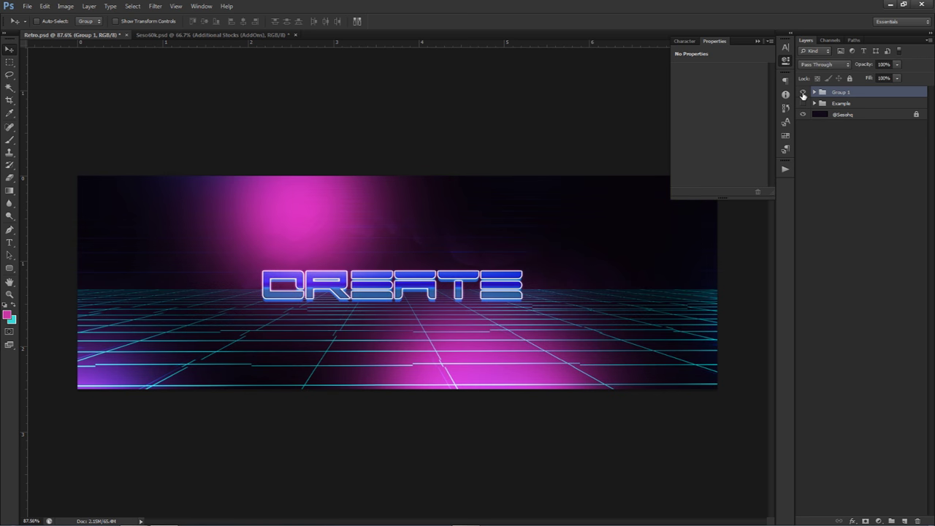
pyautogui.click(815, 93)
pyautogui.click(842, 103)
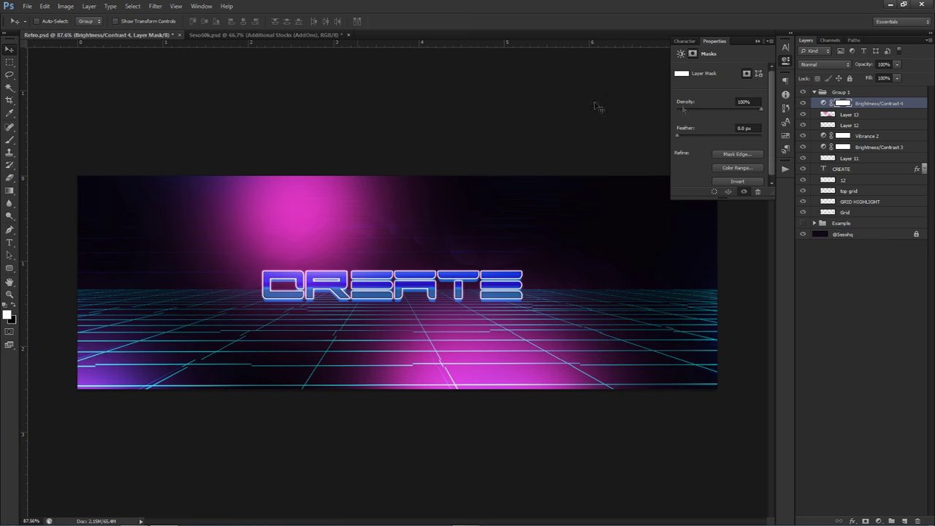
# Examine the Additional Stocks (AddOns) layers in Seso60k.psd one by one to find a suitable glitch-line graphic
pyautogui.click(241, 34)
pyautogui.click(814, 103)
pyautogui.click(814, 103)
pyautogui.click(813, 92)
pyautogui.click(803, 116)
pyautogui.click(803, 116)
pyautogui.click(803, 128)
pyautogui.click(803, 129)
pyautogui.click(803, 141)
pyautogui.click(803, 141)
pyautogui.click(803, 154)
pyautogui.click(803, 154)
pyautogui.click(803, 167)
pyautogui.click(803, 167)
pyautogui.click(803, 179)
pyautogui.click(803, 179)
pyautogui.click(802, 192)
pyautogui.click(803, 192)
pyautogui.click(802, 205)
pyautogui.click(803, 217)
pyautogui.click(802, 218)
pyautogui.click(803, 230)
pyautogui.click(802, 230)
pyautogui.click(803, 243)
pyautogui.click(803, 243)
pyautogui.click(802, 254)
pyautogui.click(802, 255)
pyautogui.click(803, 268)
pyautogui.click(803, 268)
pyautogui.click(803, 281)
pyautogui.click(803, 281)
pyautogui.click(803, 293)
pyautogui.click(803, 293)
pyautogui.click(803, 305)
pyautogui.click(803, 305)
pyautogui.click(803, 318)
pyautogui.click(803, 305)
pyautogui.click(803, 319)
pyautogui.click(803, 305)
pyautogui.click(803, 343)
pyautogui.click(803, 344)
pyautogui.click(803, 331)
pyautogui.click(802, 343)
# Copy the glitch-line stock layer 6 from Seso60k.psd into Retro.psd and cover the sky area with two copies
pyautogui.click(858, 332)
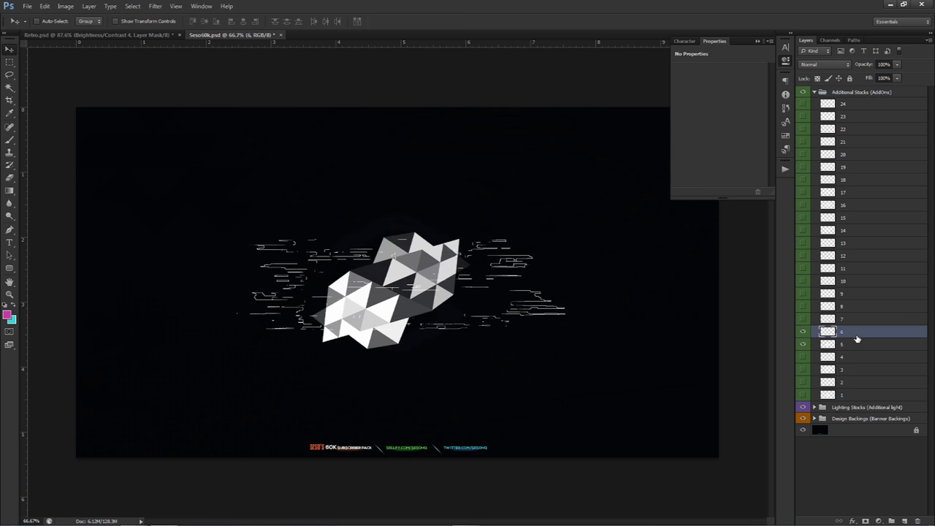
pyautogui.moveTo(514, 233)
pyautogui.mouseDown()
pyautogui.moveTo(354, 113)
pyautogui.moveTo(118, 35)
pyautogui.moveTo(278, 226)
pyautogui.moveTo(620, 237)
pyautogui.mouseUp()
pyautogui.click(783, 61)
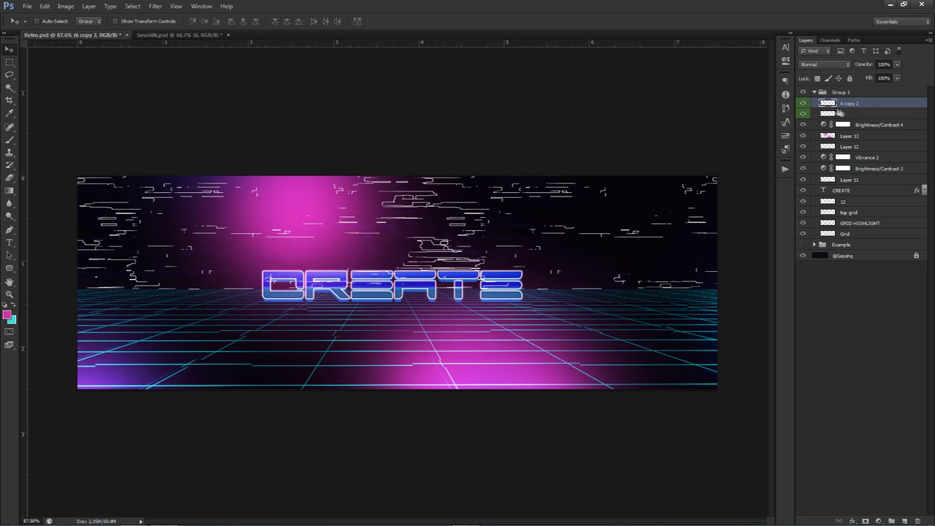
# Merge the two glitch-line copies into one layer and place it directly beneath the CREATE text layer
pyautogui.keyDown('shift'); pyautogui.click(844, 115); pyautogui.keyUp('shift')
pyautogui.hotkey('ctrl', 'e')
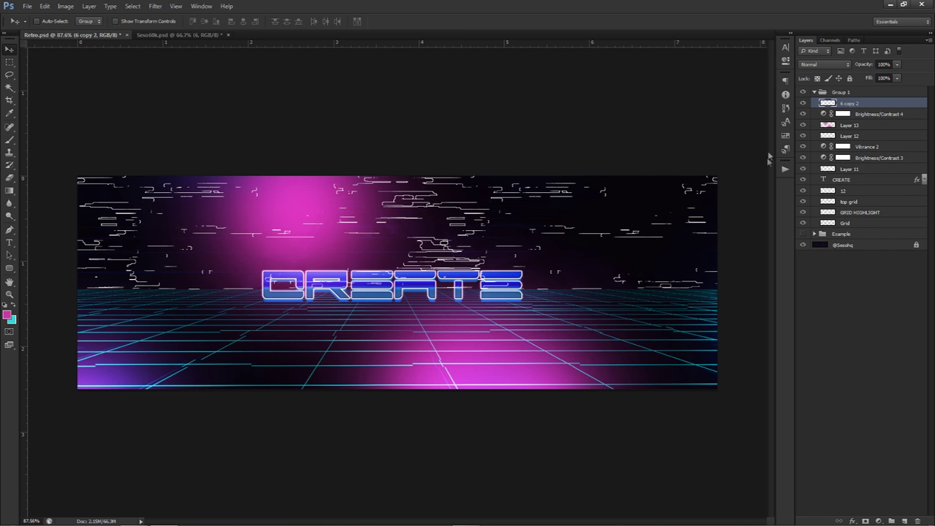
pyautogui.moveTo(870, 107); pyautogui.dragTo(862, 179)
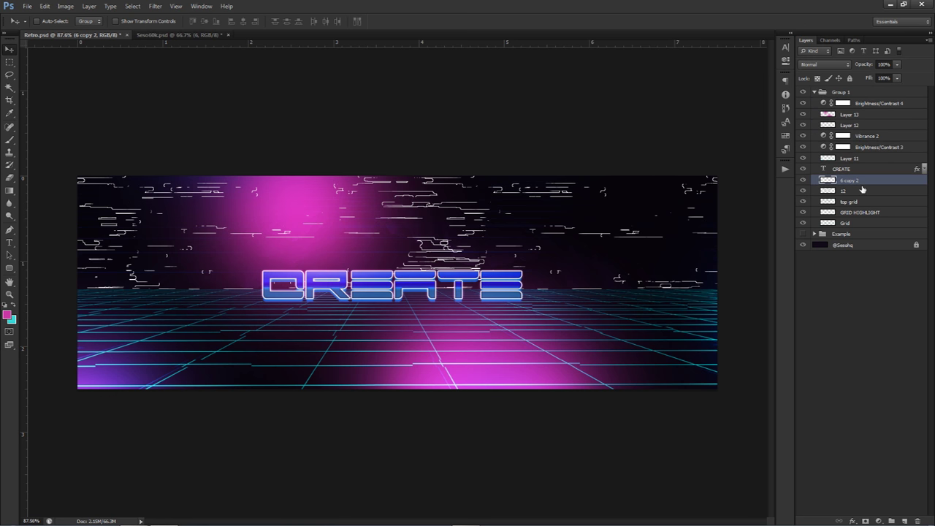
# Colorize the glitch-line layer with Hue/Saturation at hue 316 and saturation 25, with reduced lightness
pyautogui.hotkey('ctrl', 'u')
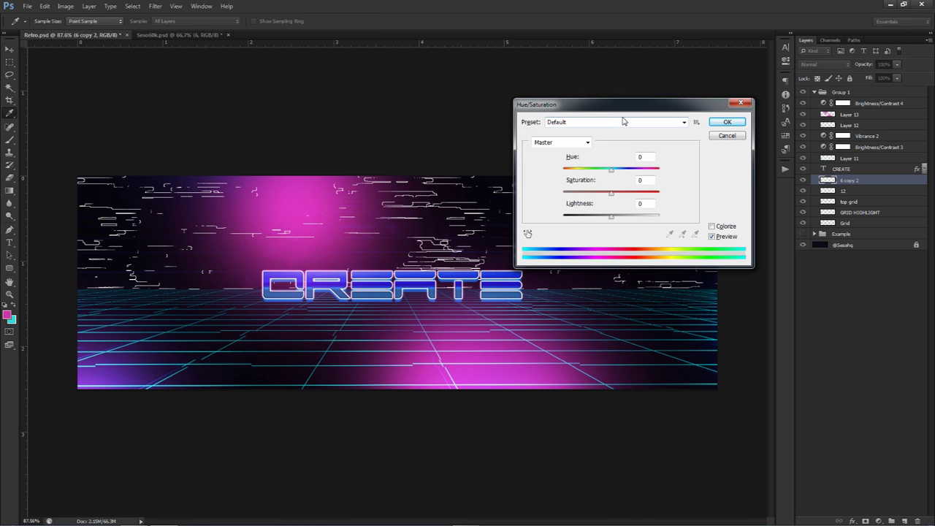
pyautogui.click(728, 125)
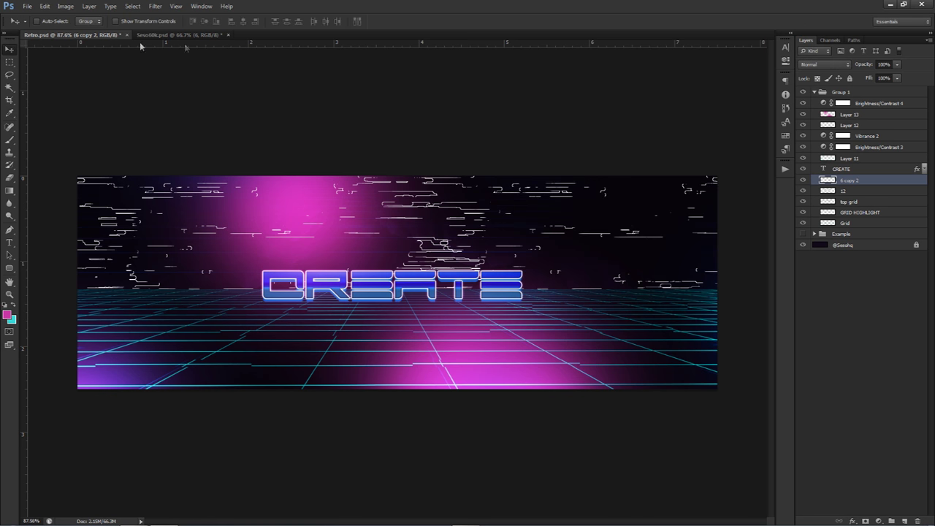
pyautogui.click(65, 7)
pyautogui.moveTo(93, 35)
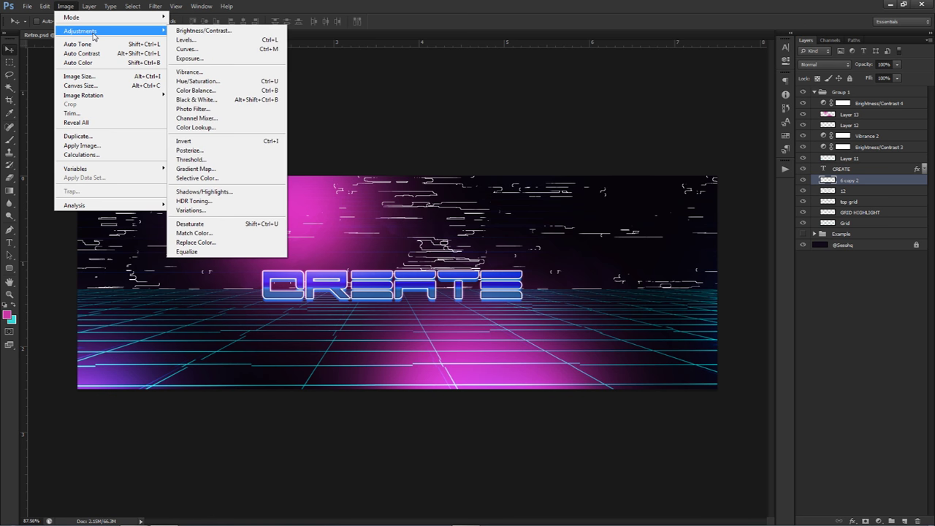
pyautogui.click(199, 83)
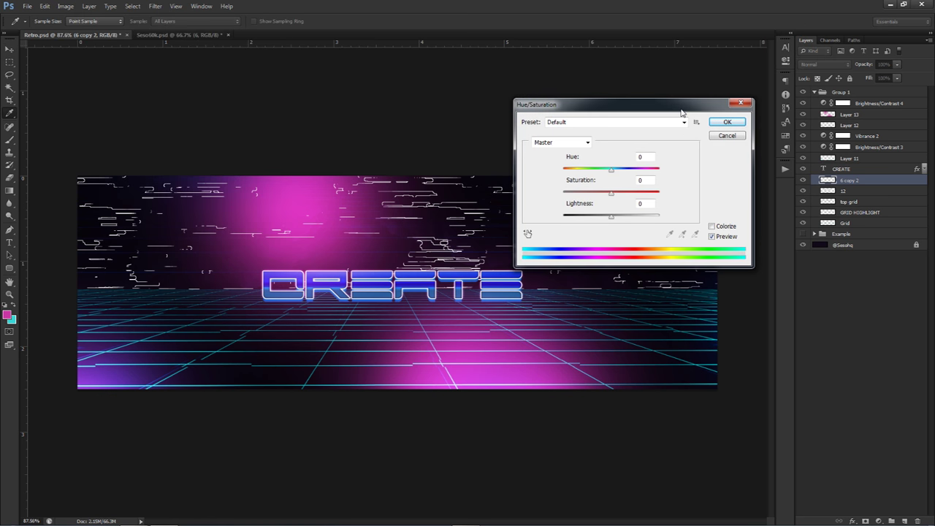
pyautogui.click(712, 227)
pyautogui.moveTo(611, 216); pyautogui.dragTo(586, 220)
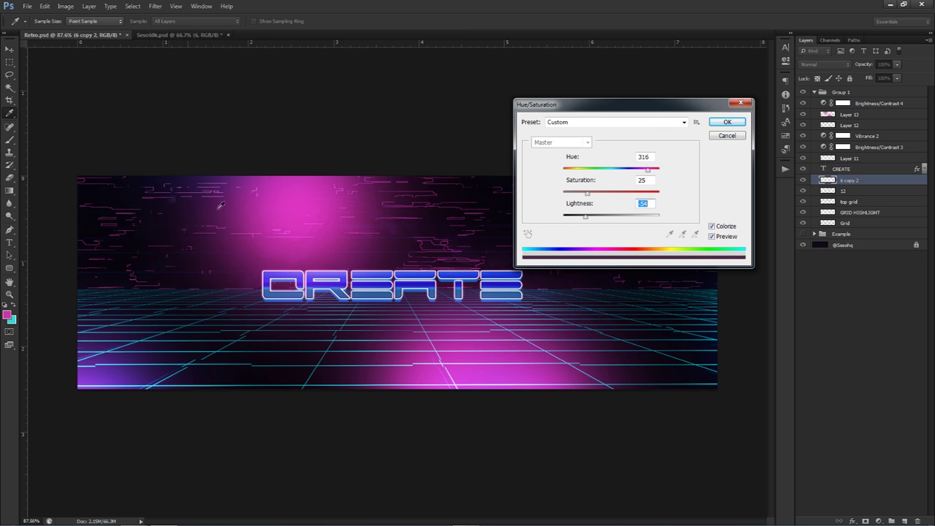
pyautogui.moveTo(605, 218); pyautogui.dragTo(588, 219)
pyautogui.click(728, 122)
pyautogui.press('v')
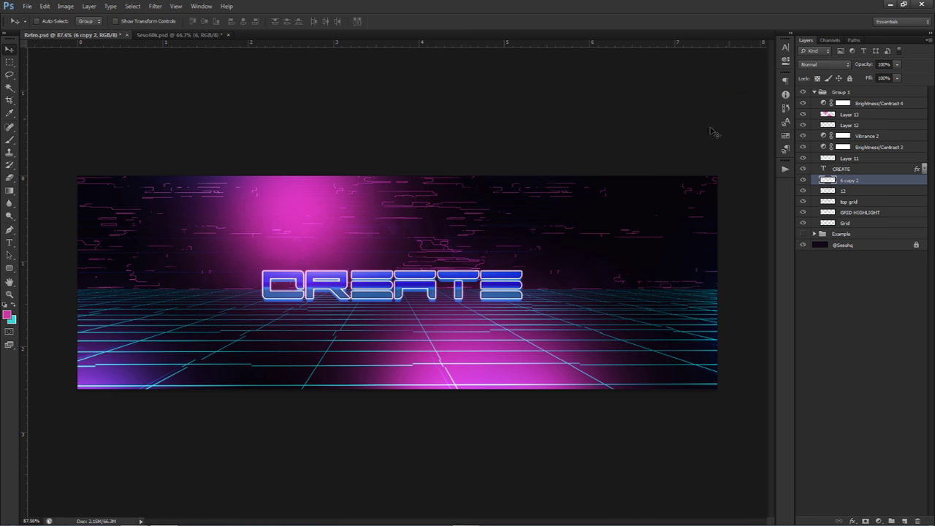
# Delete rectangular areas of the glitch lines above the text and toward the upper right, then clear the selection
pyautogui.press('m')
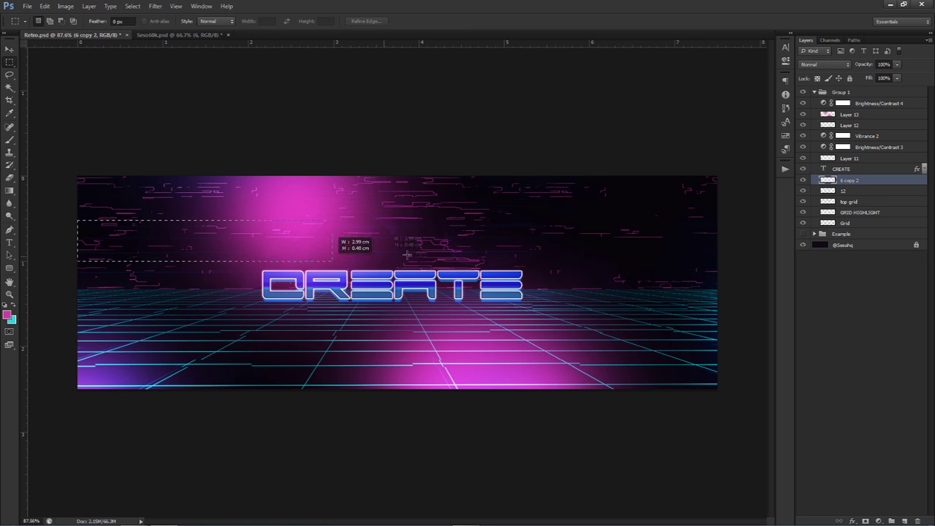
pyautogui.moveTo(135, 240); pyautogui.dragTo(501, 259)
pyautogui.moveTo(387, 252); pyautogui.dragTo(532, 195)
pyautogui.moveTo(331, 187); pyautogui.dragTo(699, 194)
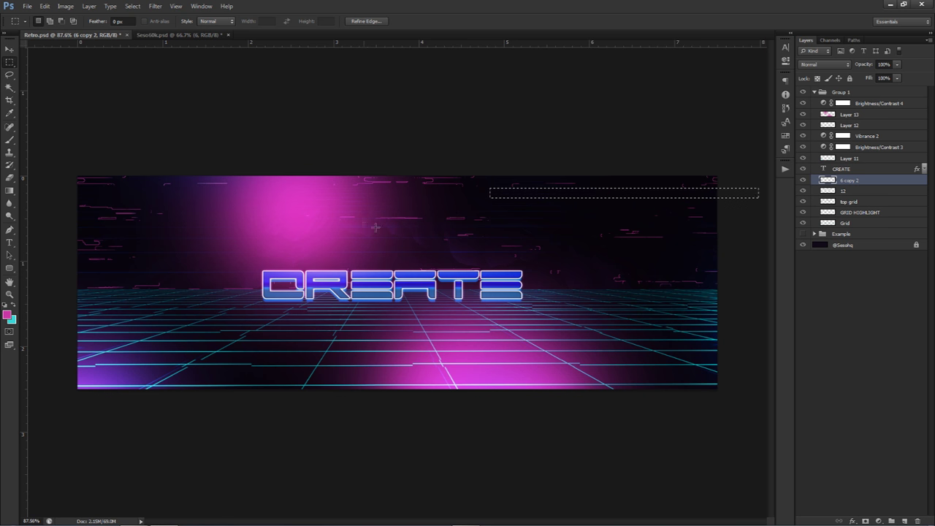
pyautogui.hotkey('ctrl', 'd')
pyautogui.press('v')
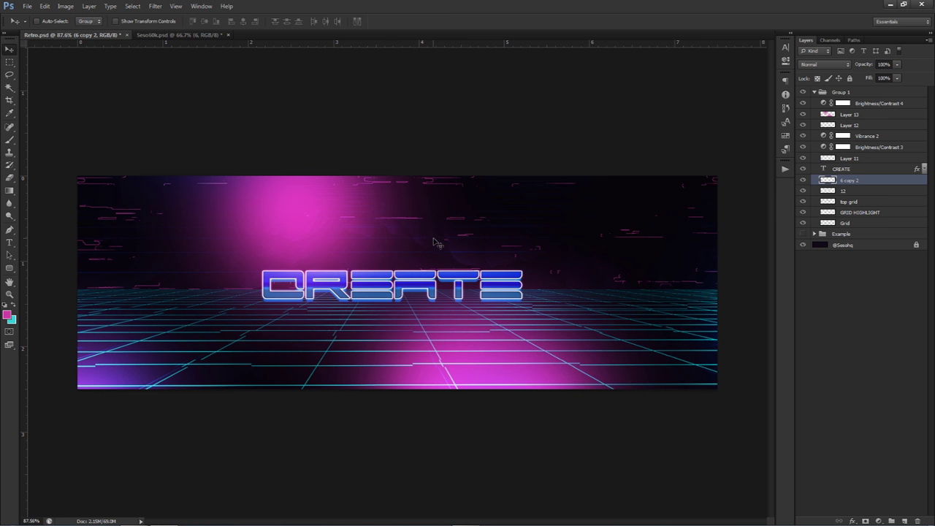
# Create a new layer directly above Layer 11 and ready the brush with teal as the foreground colour
pyautogui.click(853, 159)
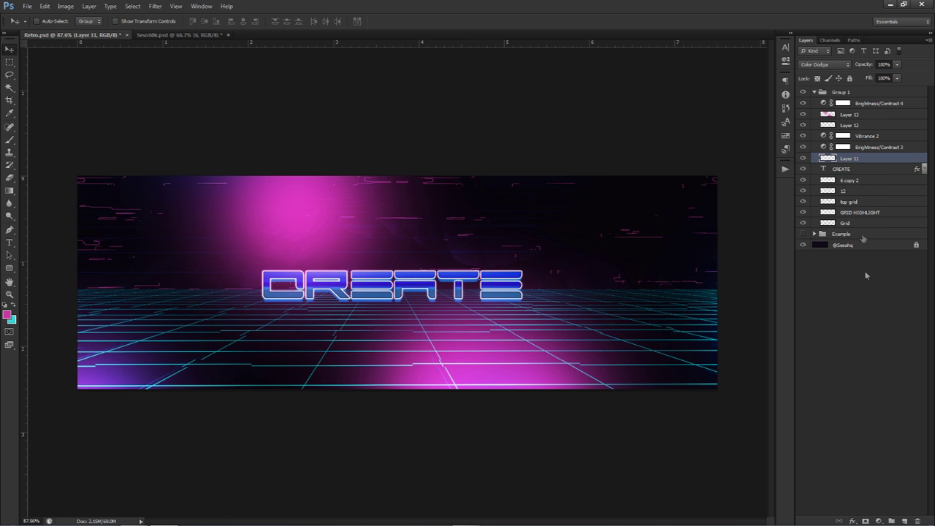
pyautogui.click(905, 520)
pyautogui.press('x')
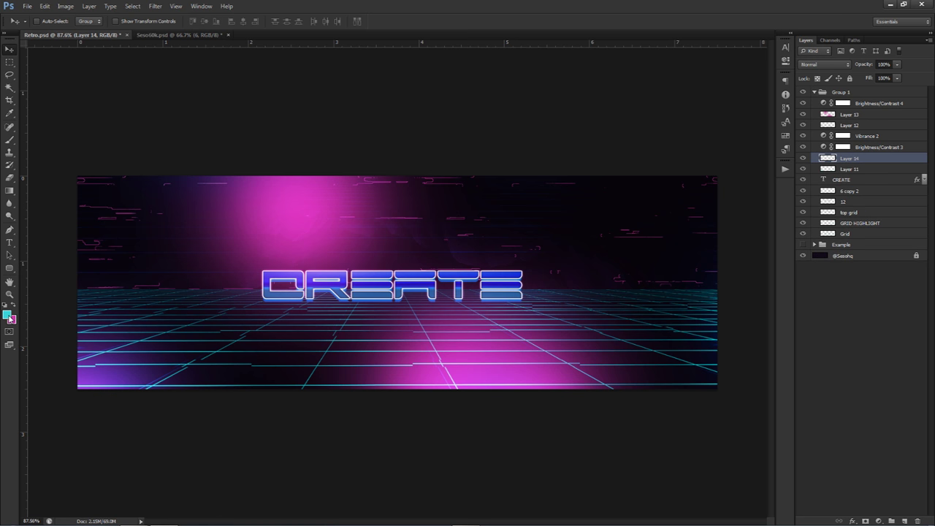
pyautogui.press('b')
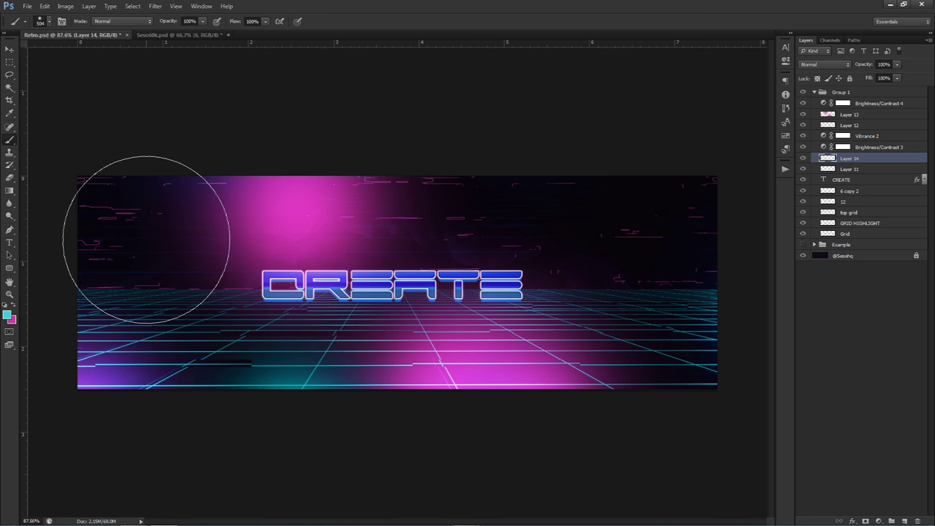
pyautogui.click(91, 188)
pyautogui.hotkey('ctrl', 'z')
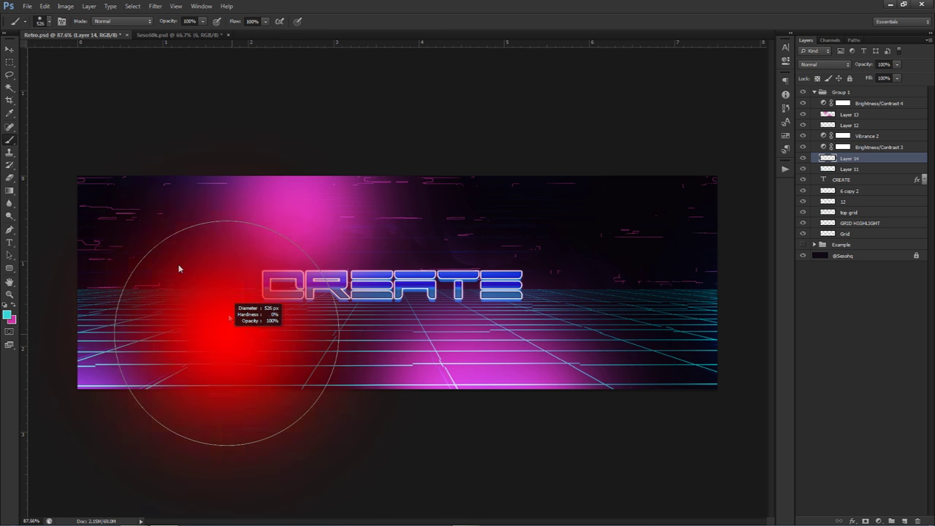
pyautogui.moveTo(849, 158); pyautogui.dragTo(862, 102)
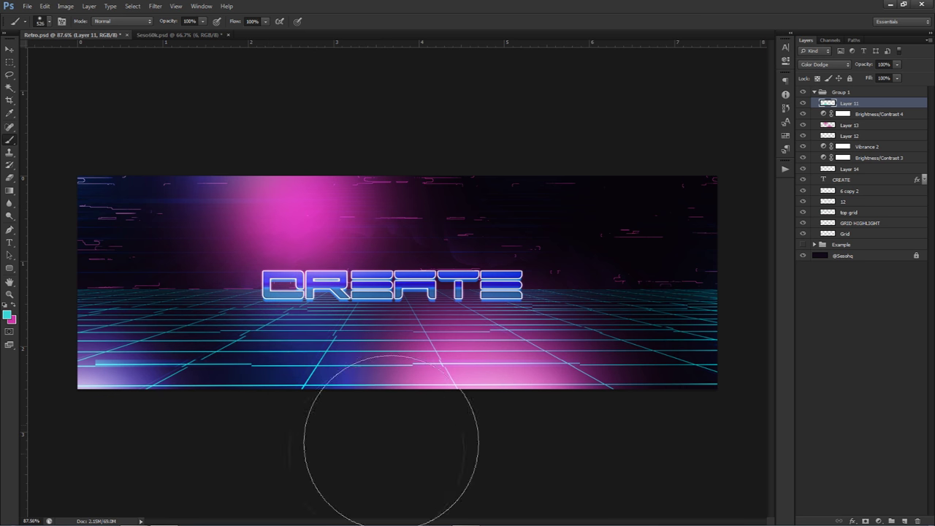
pyautogui.hotkey('ctrl', 'z')
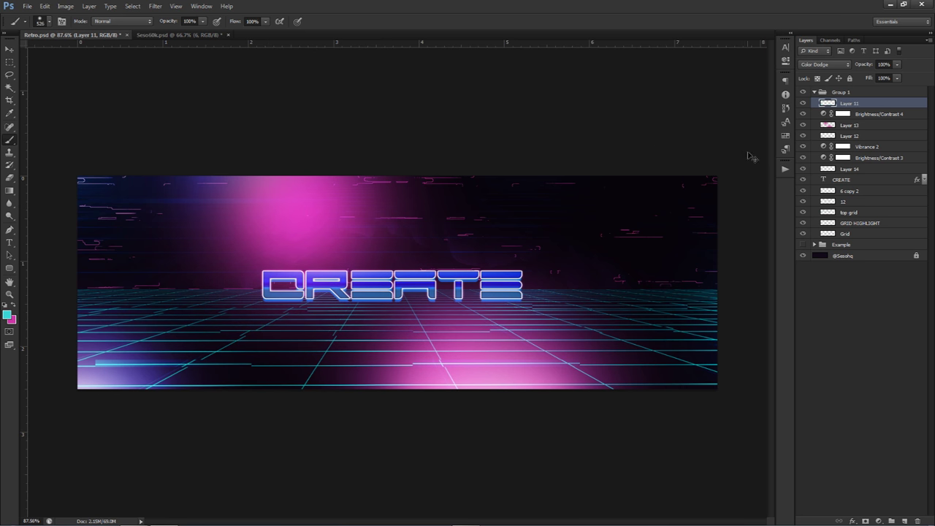
pyautogui.hotkey('ctrl', 'alt', 'z')
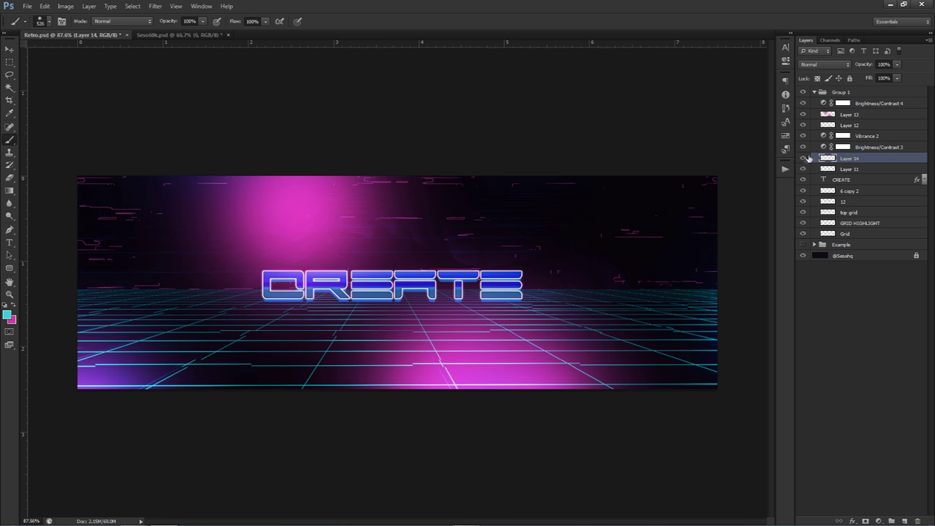
# Paint soft teal glows on Layer 14 at the banner's upper right area, lower right corner and upper left corner
pyautogui.click(550, 135)
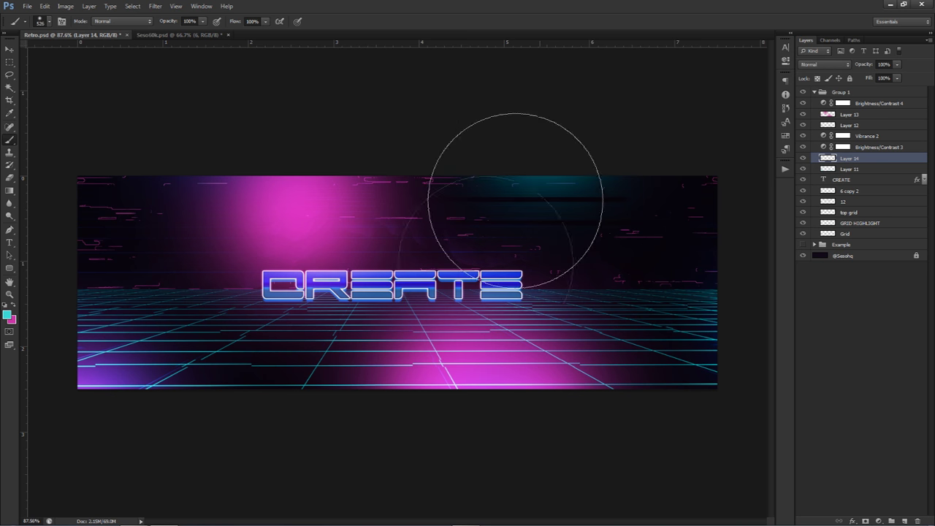
pyautogui.click(727, 369)
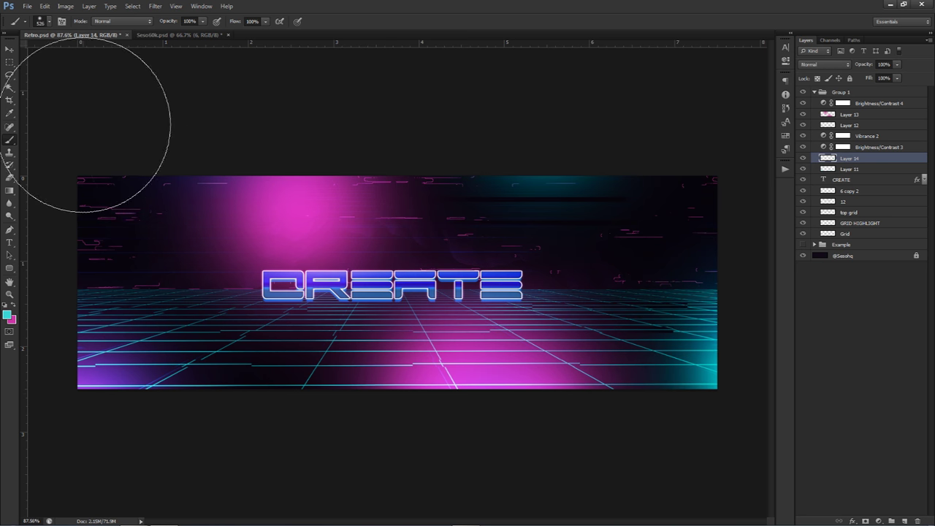
pyautogui.click(120, 117)
# Set the teal glow layer's blend mode to Color Dodge
pyautogui.click(825, 64)
pyautogui.click(833, 105)
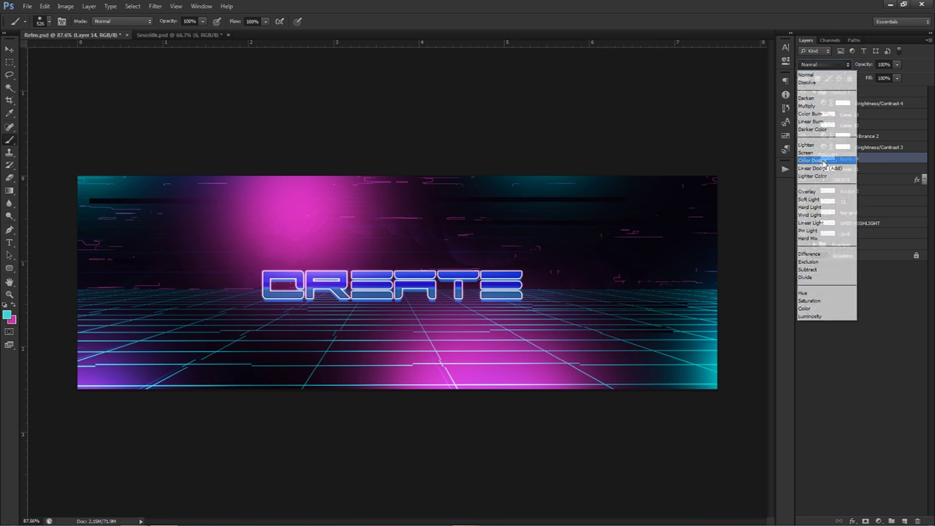
pyautogui.scroll(-1, 825, 71)
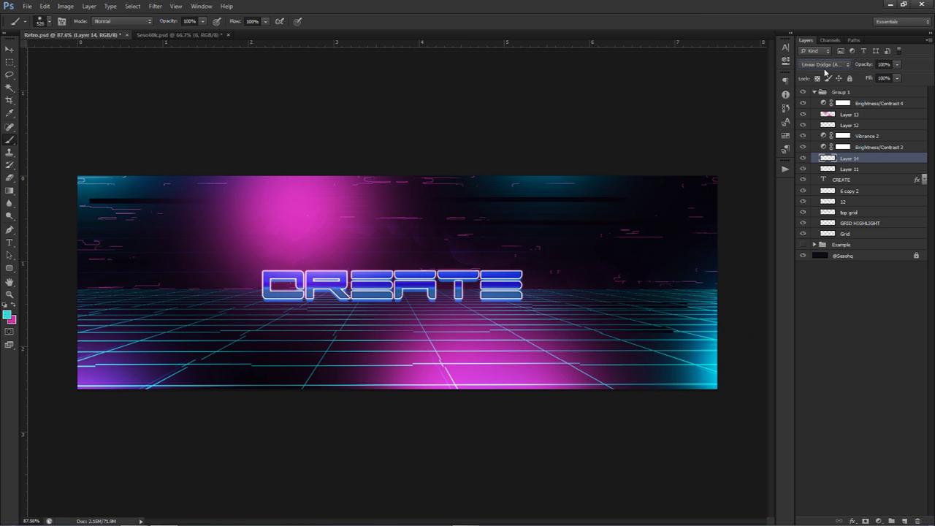
pyautogui.scroll(1, 826, 71)
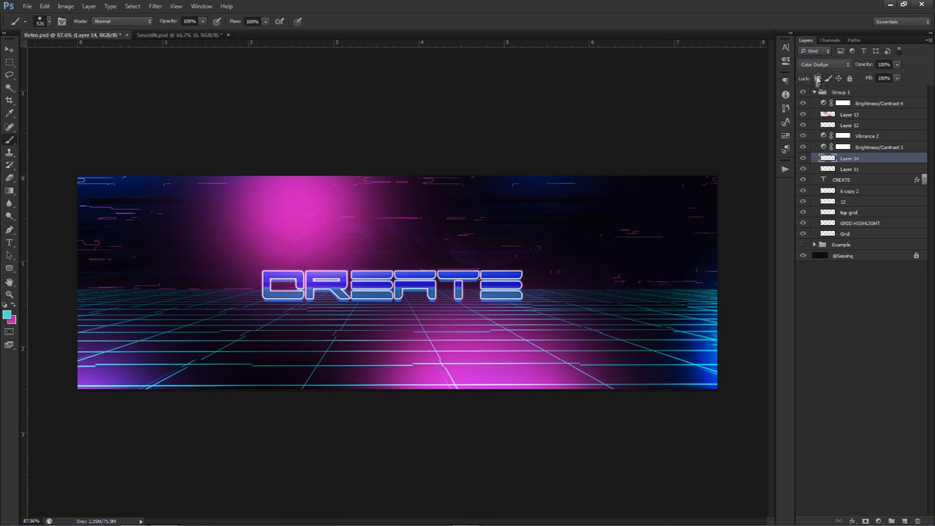
# Shift the teal glow layer's hue to -7 with Hue/Saturation
pyautogui.hotkey('ctrl', 'u')
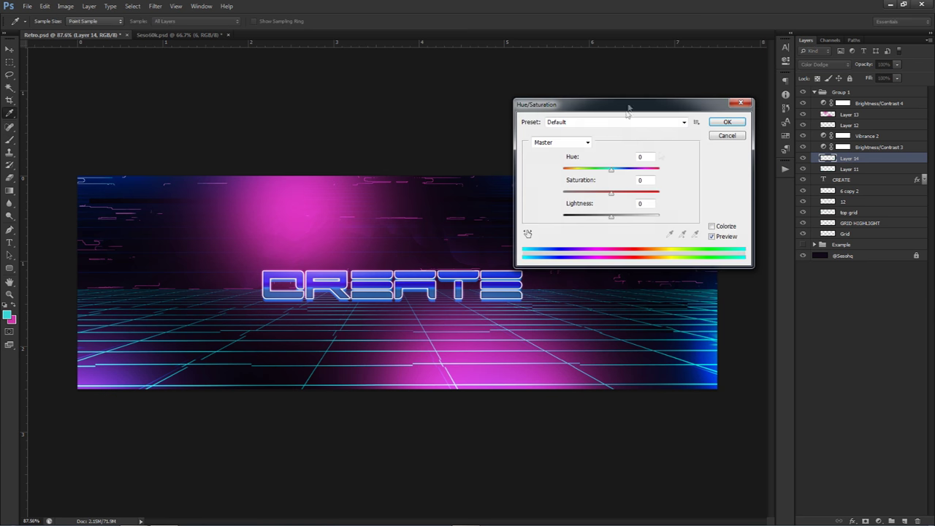
pyautogui.moveTo(624, 115); pyautogui.dragTo(709, 223)
pyautogui.moveTo(683, 278)
pyautogui.mouseDown()
pyautogui.moveTo(657, 280)
pyautogui.moveTo(705, 280)
pyautogui.moveTo(693, 278)
pyautogui.mouseUp()
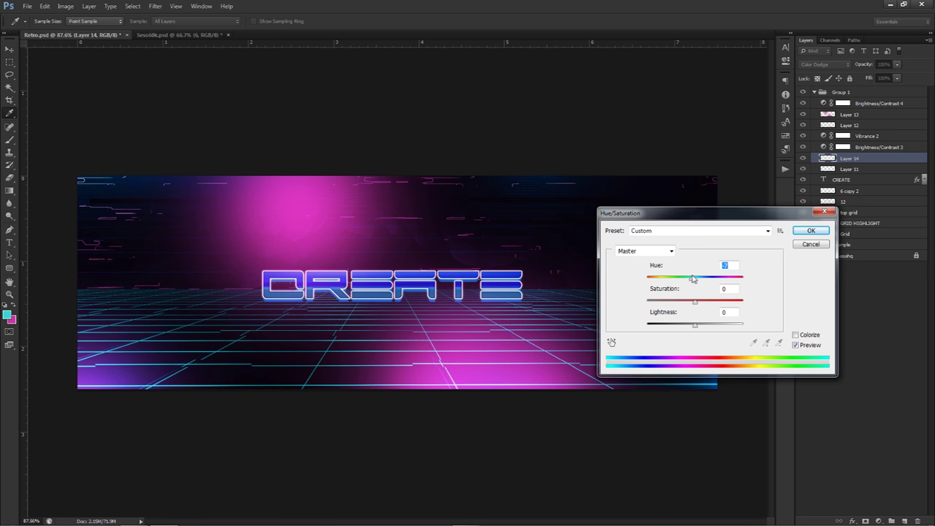
pyautogui.click(810, 231)
pyautogui.press('v')
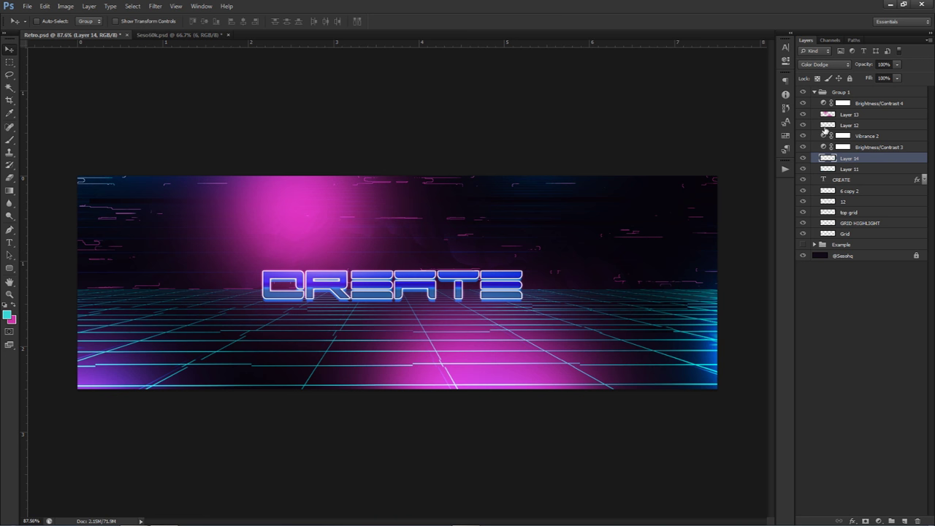
# Add the text GLOW on a layer above Layer 13, position it over the CREATE text and scale it down
pyautogui.click(856, 115)
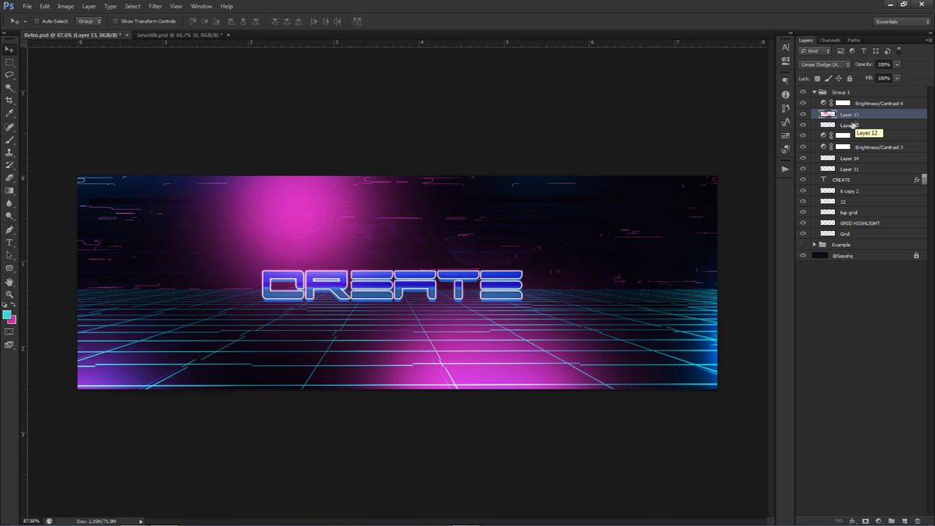
pyautogui.press('t')
pyautogui.click(407, 230)
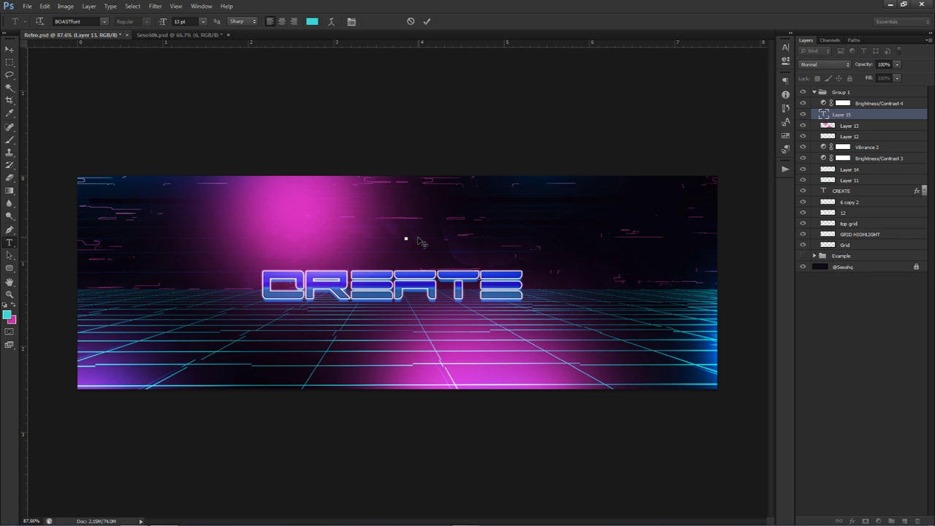
pyautogui.write('GLOW')
pyautogui.click(427, 21)
pyautogui.moveTo(504, 230); pyautogui.dragTo(421, 243)
pyautogui.hotkey('ctrl', 't')
pyautogui.moveTo(513, 218); pyautogui.dragTo(485, 226)
pyautogui.press('Return')
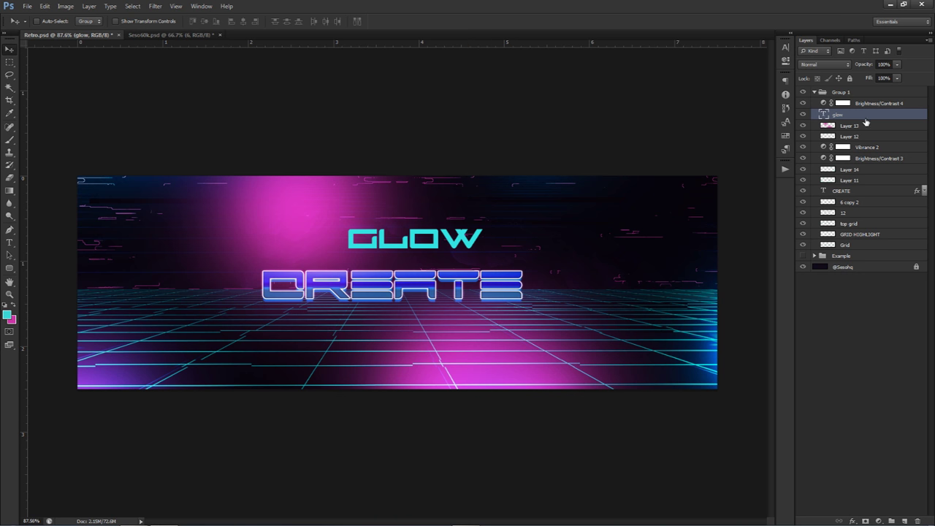
# Set the GLOW text's fill to 0% and give it a white outside stroke
pyautogui.click(897, 78)
pyautogui.moveTo(903, 89); pyautogui.dragTo(828, 89)
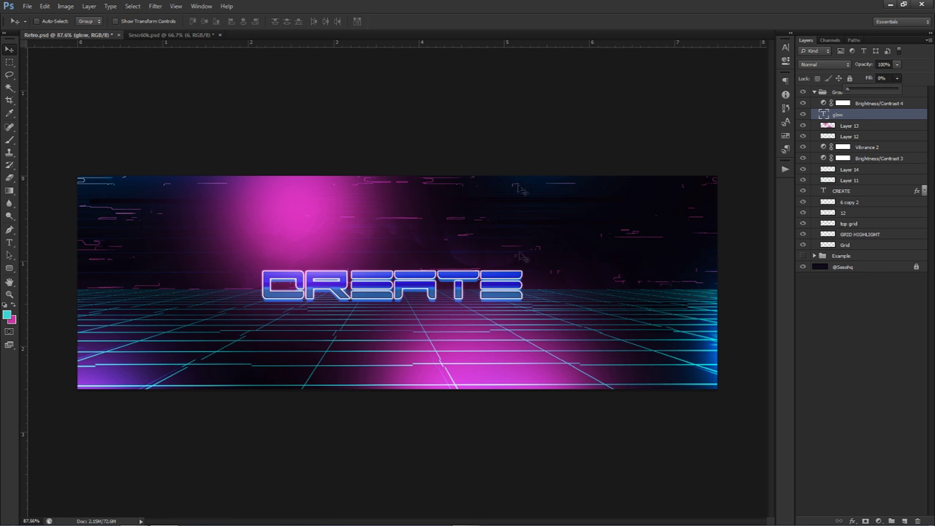
pyautogui.doubleClick(873, 114)
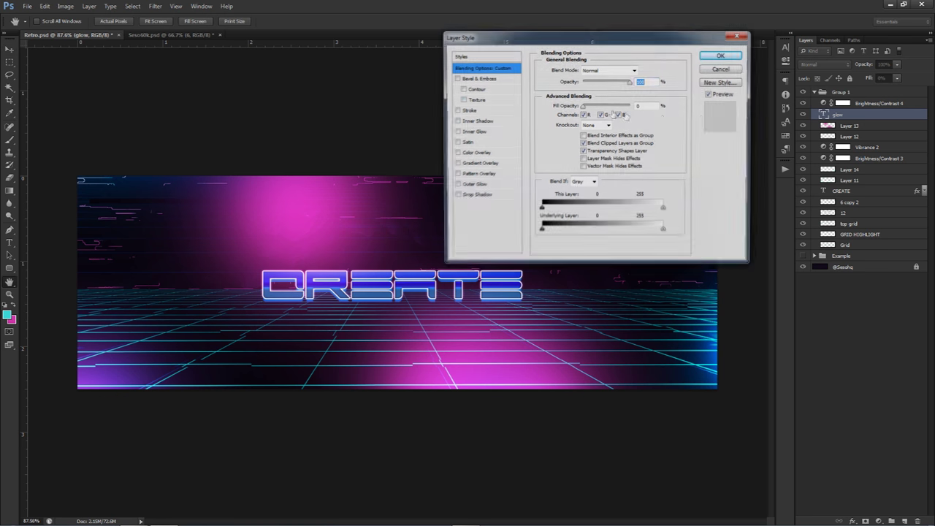
pyautogui.click(455, 110)
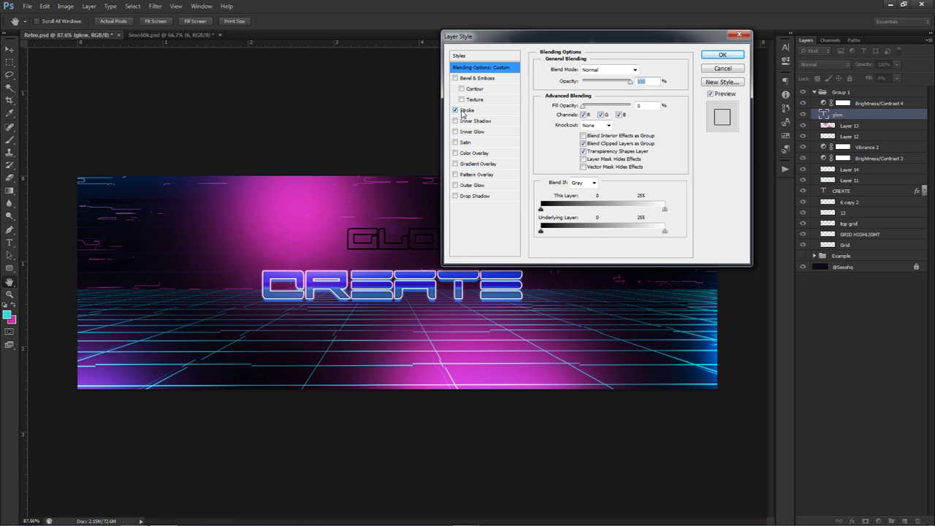
pyautogui.click(466, 110)
pyautogui.click(564, 136)
pyautogui.click(468, 301)
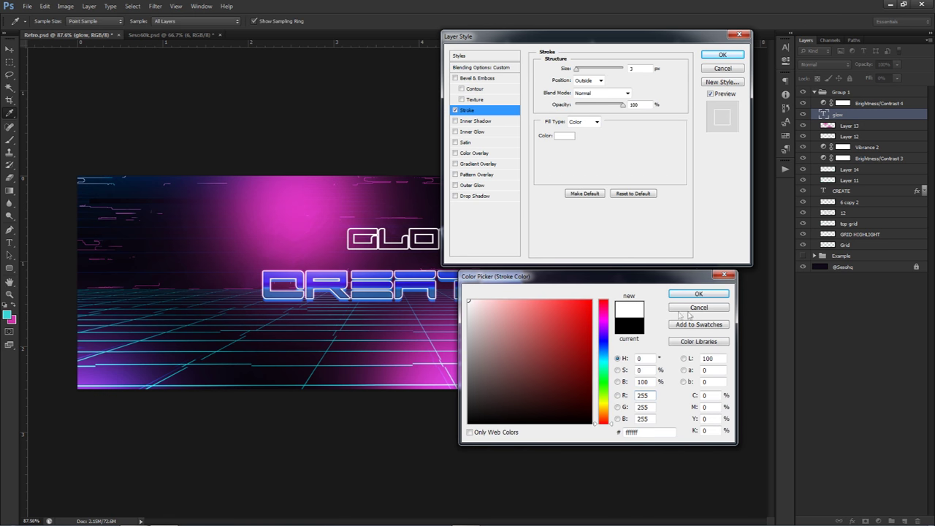
pyautogui.click(698, 294)
# Set the GLOW stroke's size to 2 px and its colour to pink ff31dc
pyautogui.press('Down')
pyautogui.press('Down')
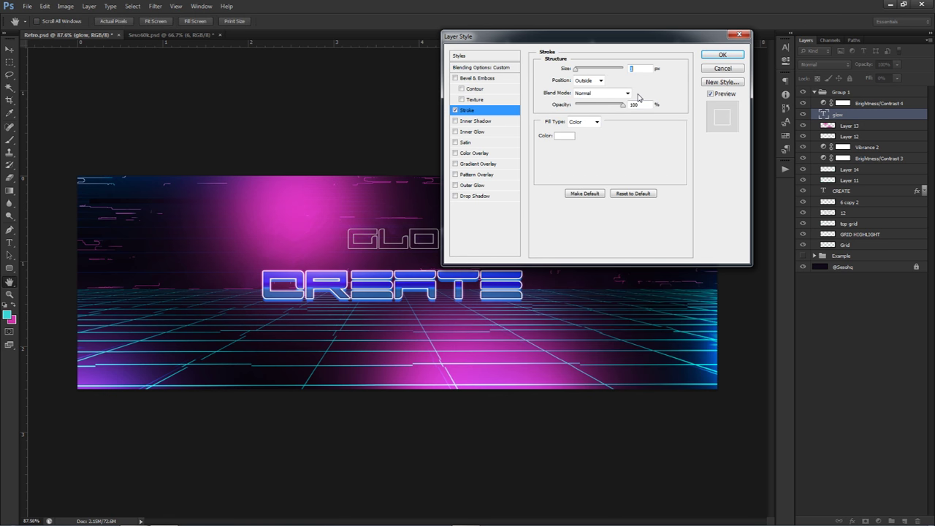
pyautogui.press('Up')
pyautogui.press('Up')
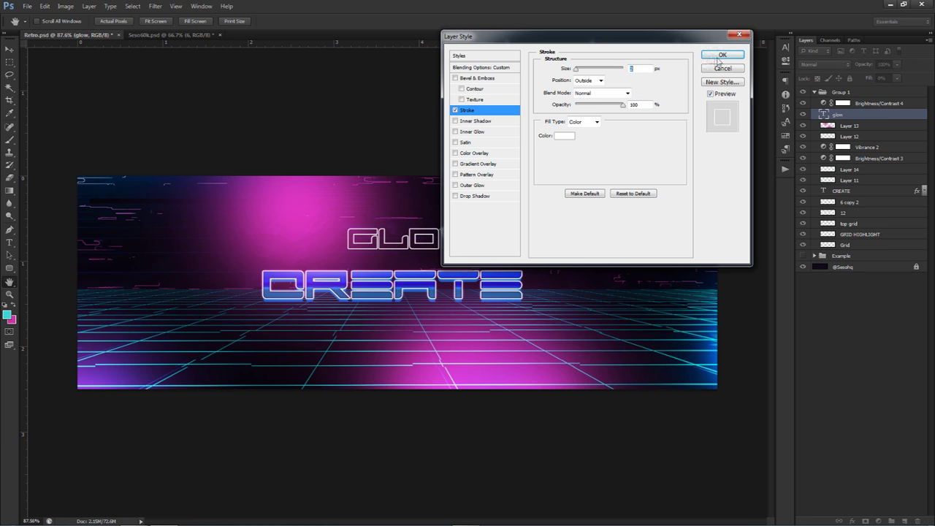
pyautogui.press('Down')
pyautogui.click(563, 136)
pyautogui.moveTo(418, 276)
pyautogui.mouseDown()
pyautogui.moveTo(400, 216)
pyautogui.moveTo(453, 307)
pyautogui.moveTo(577, 330)
pyautogui.moveTo(565, 302)
pyautogui.mouseUp()
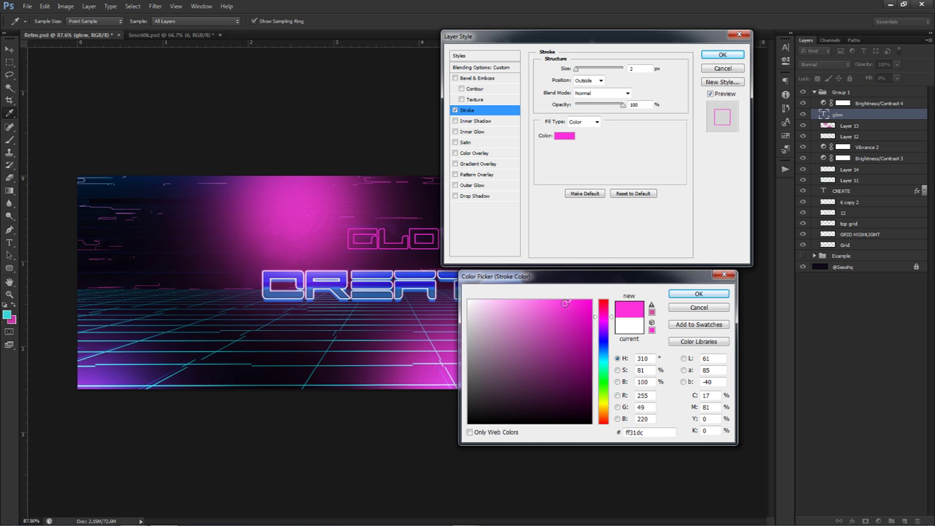
pyautogui.click(697, 294)
pyautogui.click(722, 55)
# Scale the outlined GLOW text smaller and place it centred just above the CREATE text
pyautogui.hotkey('ctrl', 't')
pyautogui.moveTo(483, 226); pyautogui.dragTo(462, 229)
pyautogui.press('Return')
pyautogui.moveTo(454, 284); pyautogui.dragTo(439, 301)
pyautogui.press('Down')
pyautogui.press('Down')
pyautogui.press('Down')
# Paint three small soft magenta spots around the GLOW text on a new layer above it
pyautogui.click(906, 521)
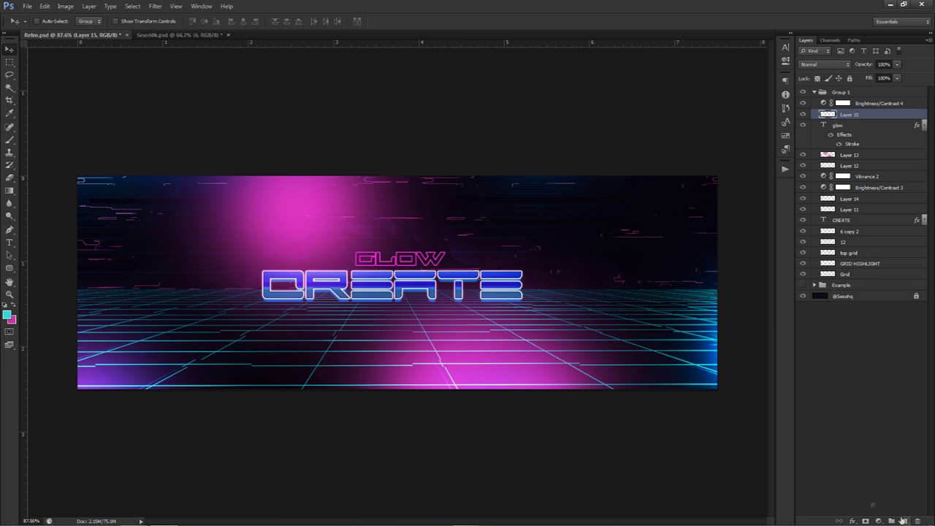
pyautogui.press('b')
pyautogui.rightClick(410, 262)
pyautogui.press('Return')
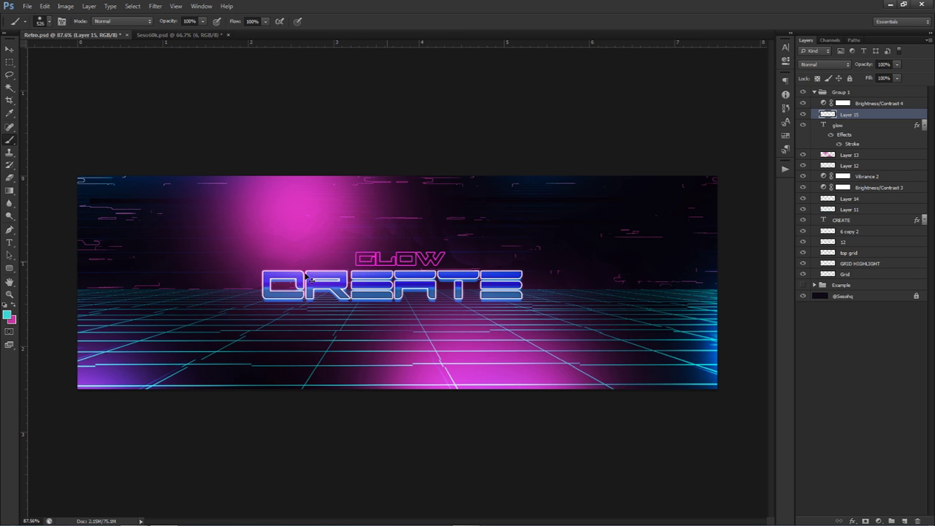
pyautogui.click(14, 307)
pyautogui.moveTo(391, 275)
pyautogui.mouseDown()
pyautogui.moveTo(448, 212)
pyautogui.moveTo(439, 212)
pyautogui.mouseUp()
pyautogui.moveTo(308, 217)
pyautogui.mouseDown()
pyautogui.moveTo(334, 212)
pyautogui.moveTo(394, 241)
pyautogui.moveTo(475, 231)
pyautogui.moveTo(497, 212)
pyautogui.mouseUp()
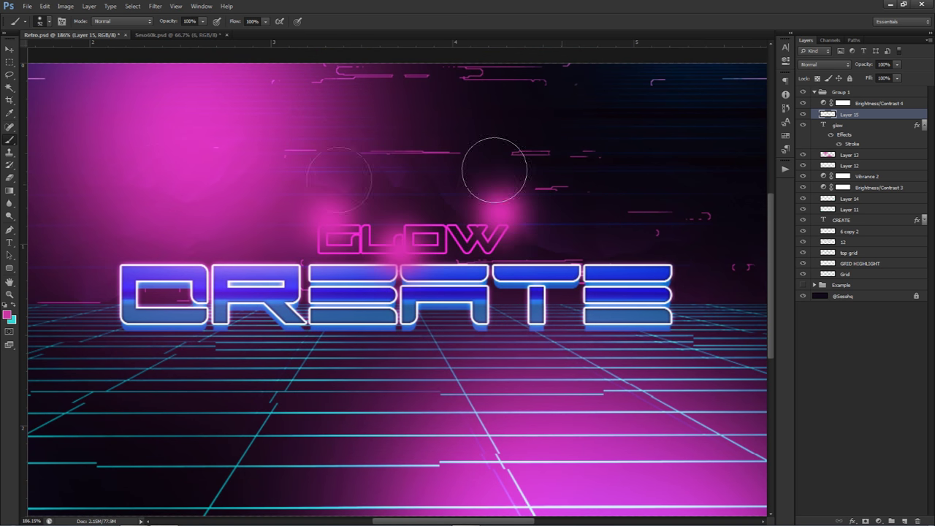
# Set the magenta spots layer's blend mode to Linear Dodge (Add)
pyautogui.click(824, 65)
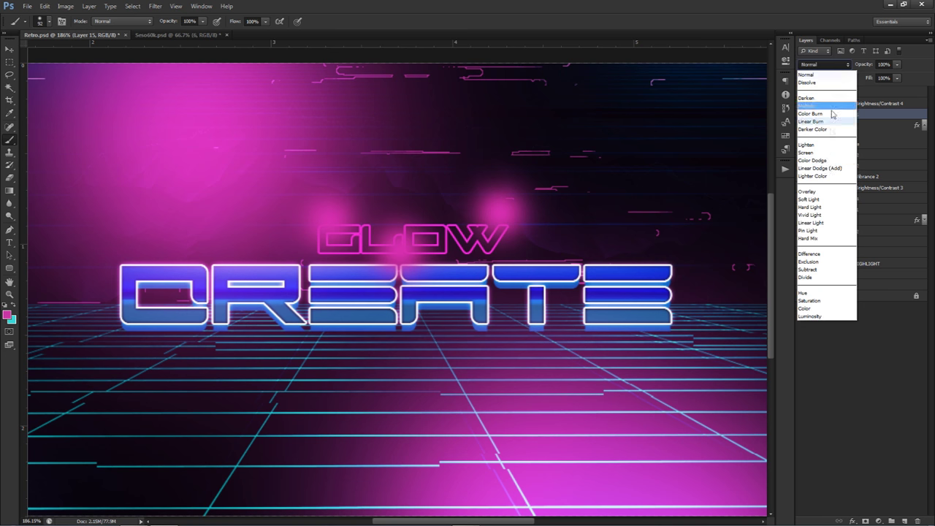
pyautogui.click(830, 169)
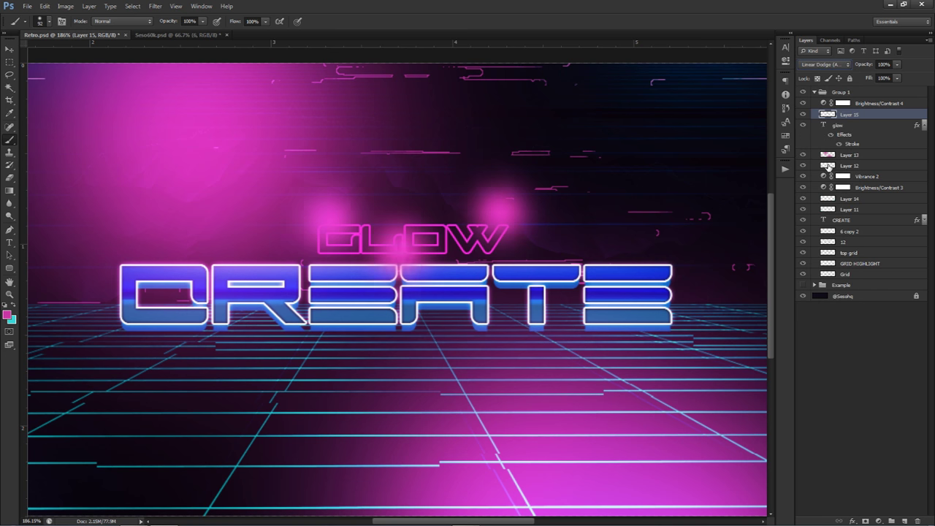
pyautogui.press('v')
# Erase the outer parts of the magenta spots with a large soft eraser to leave fainter glows around GLOW
pyautogui.scroll(5, 571, 230)
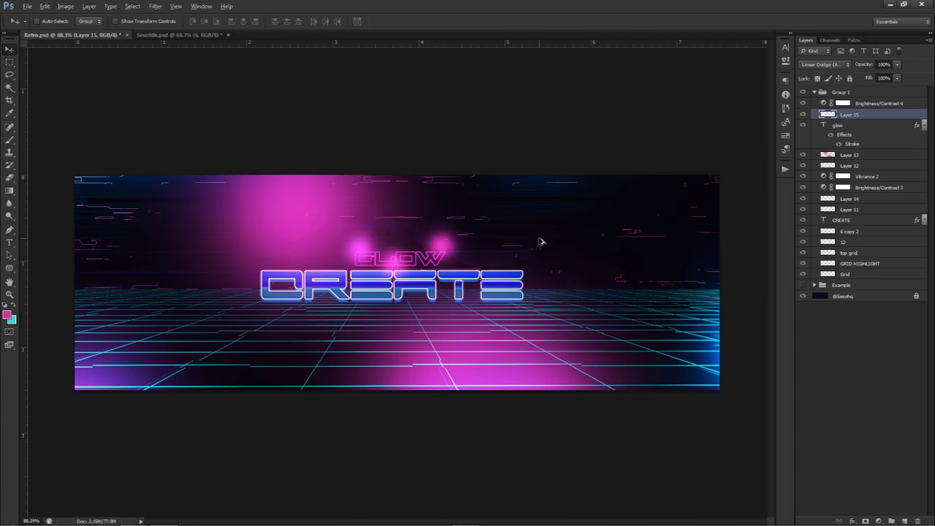
pyautogui.press('e')
pyautogui.hotkey('alt', 'e')
pyautogui.press('Escape')
pyautogui.moveTo(491, 226)
pyautogui.mouseDown()
pyautogui.moveTo(455, 199)
pyautogui.moveTo(356, 207)
pyautogui.moveTo(400, 318)
pyautogui.moveTo(504, 302)
pyautogui.mouseUp()
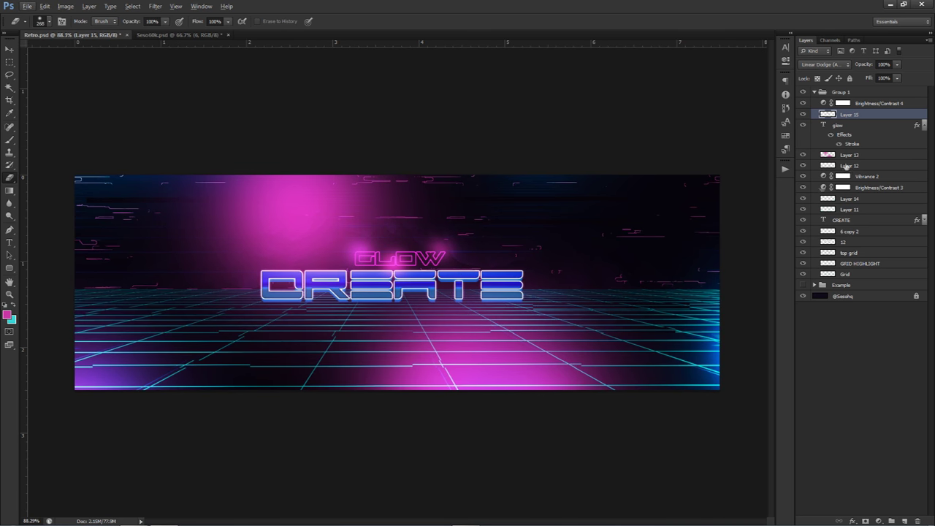
# Add a purple (#9f39f6) Outer Glow to the GLOW text layer and slightly increase the glow's size
pyautogui.doubleClick(866, 127)
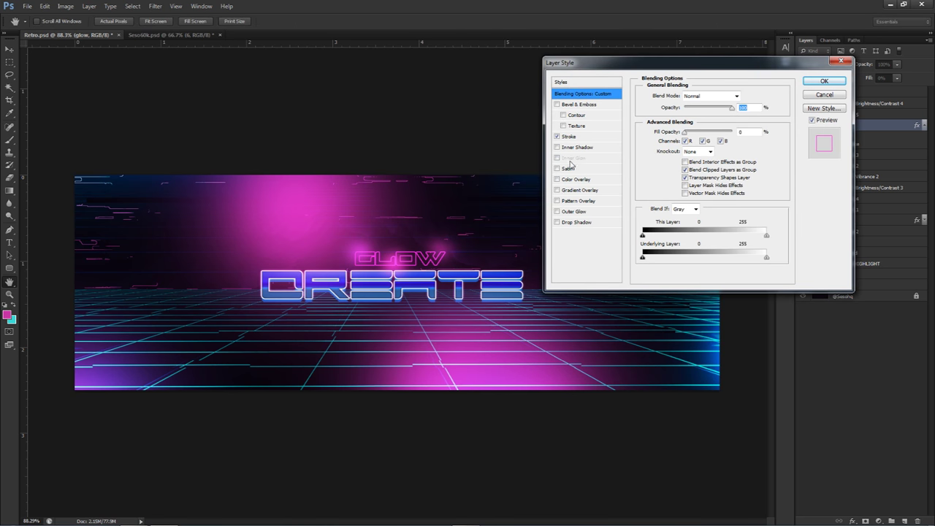
pyautogui.click(569, 212)
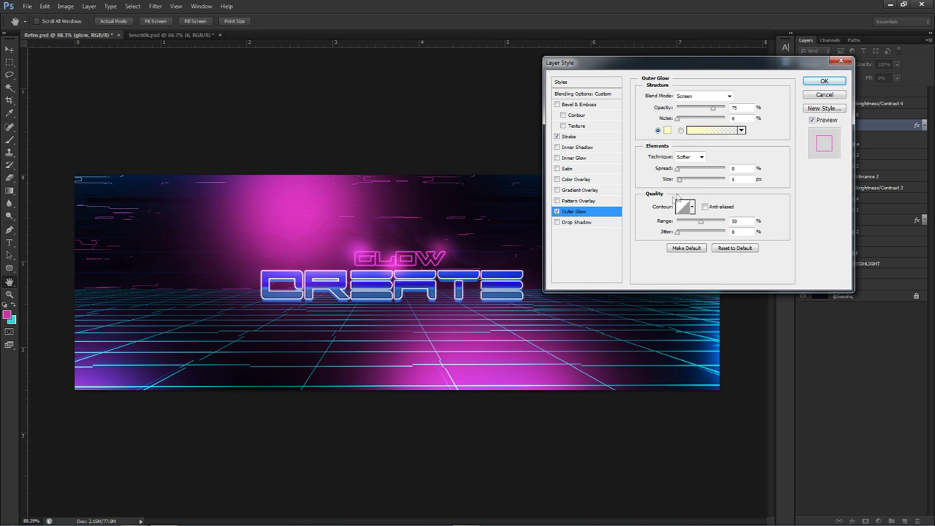
pyautogui.moveTo(681, 181); pyautogui.dragTo(683, 183)
pyautogui.click(667, 130)
pyautogui.moveTo(603, 342)
pyautogui.mouseDown()
pyautogui.moveTo(600, 310)
pyautogui.moveTo(602, 340)
pyautogui.moveTo(602, 331)
pyautogui.mouseUp()
pyautogui.click(684, 292)
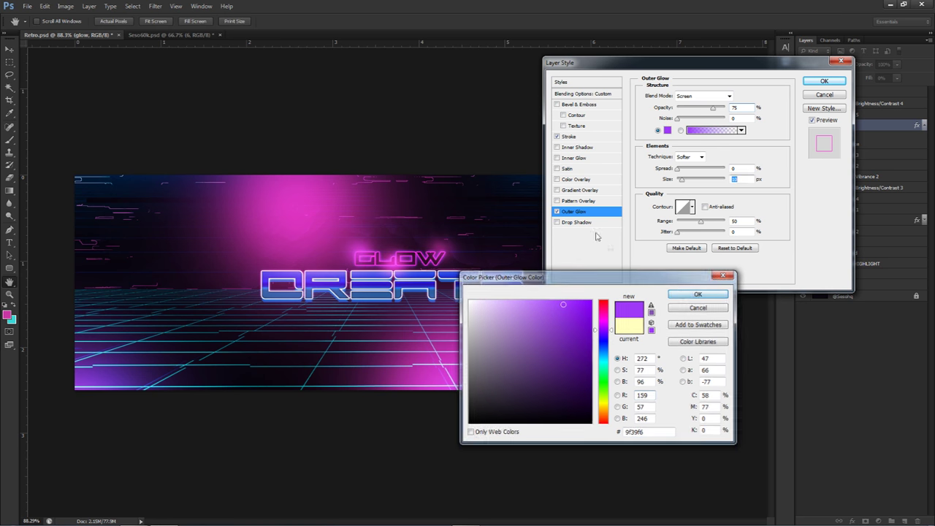
pyautogui.click(824, 82)
pyautogui.press('v')
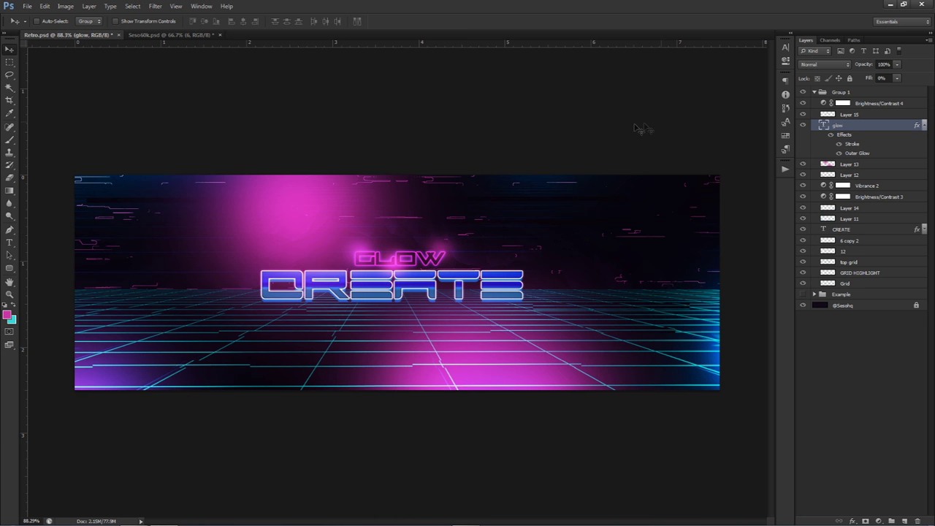
# Collapse and hide Group 1, and show the Example group to compare the two header versions
pyautogui.click(814, 92)
pyautogui.click(802, 92)
pyautogui.click(803, 103)
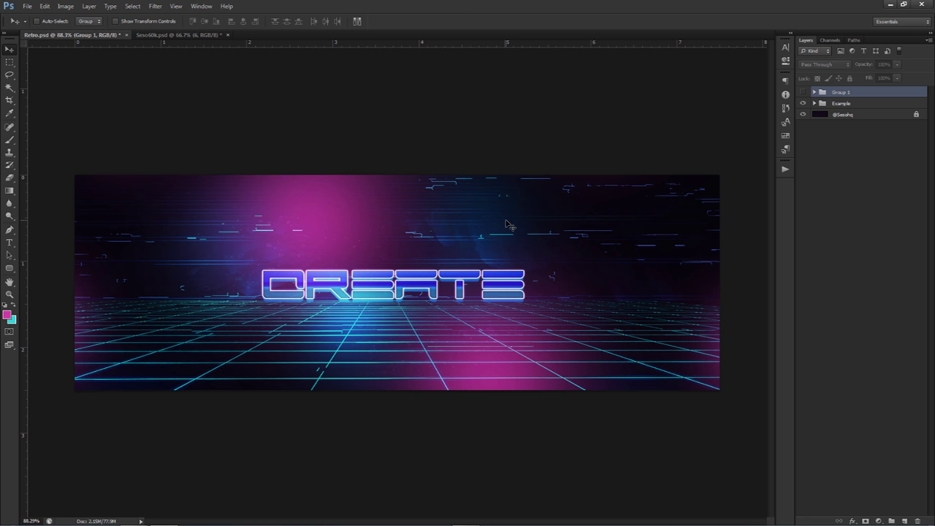
pyautogui.click(802, 103)
pyautogui.click(803, 93)
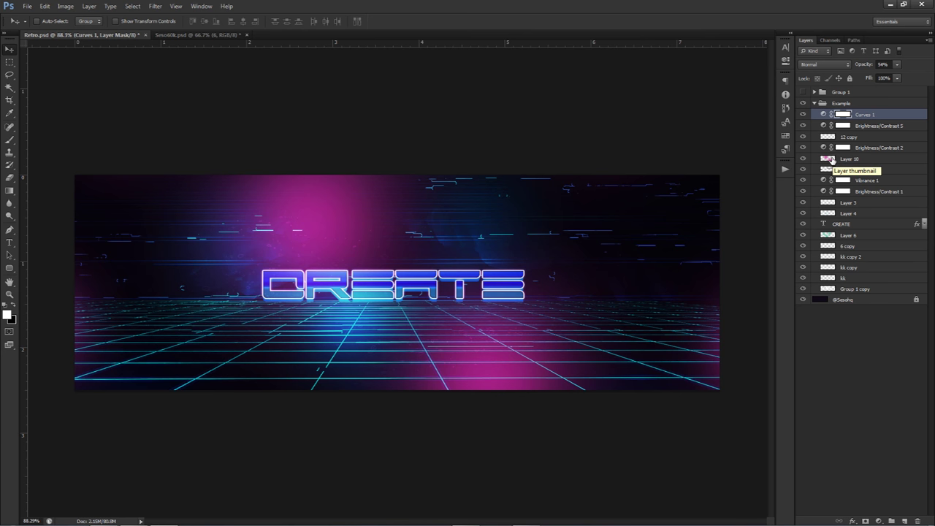
# Add an Exposure adjustment layer atop the Example group with Offset +0.0202 and Gamma Correction 0.81
pyautogui.click(879, 520)
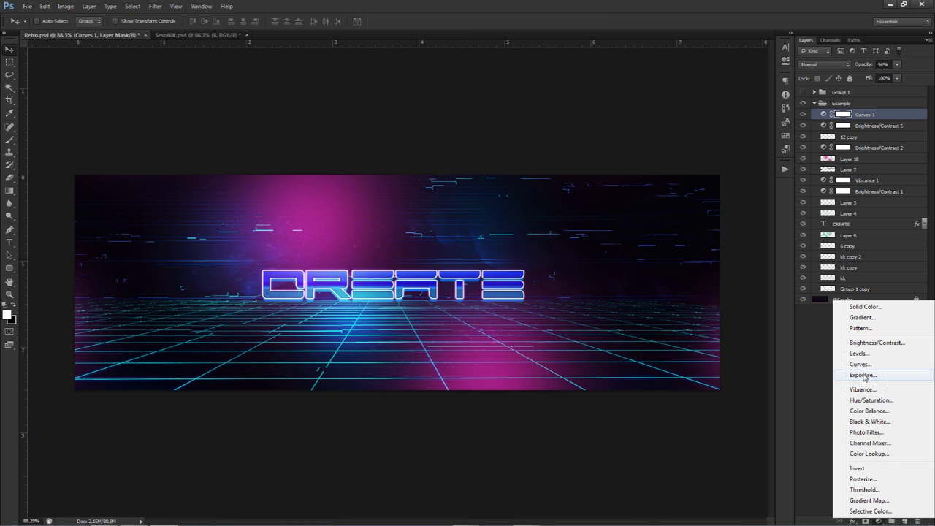
pyautogui.click(863, 375)
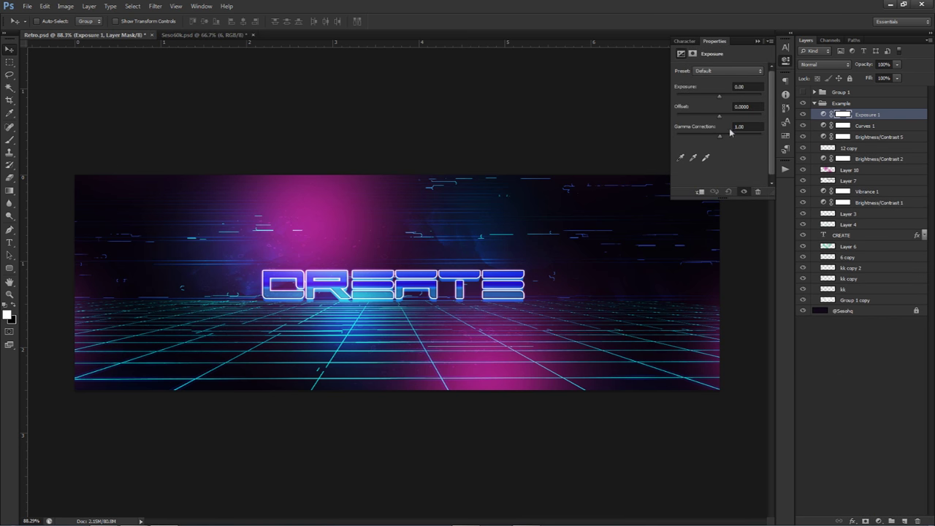
pyautogui.moveTo(721, 115); pyautogui.dragTo(722, 120)
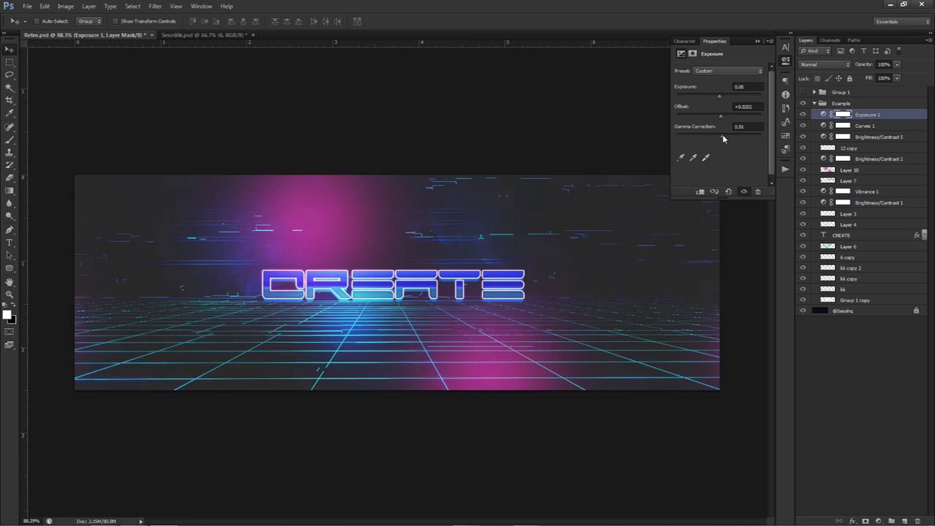
pyautogui.moveTo(723, 135); pyautogui.dragTo(725, 135)
# Set the Exposure layer's opacity to 60% and compare the image with and without the adjustment
pyautogui.click(897, 64)
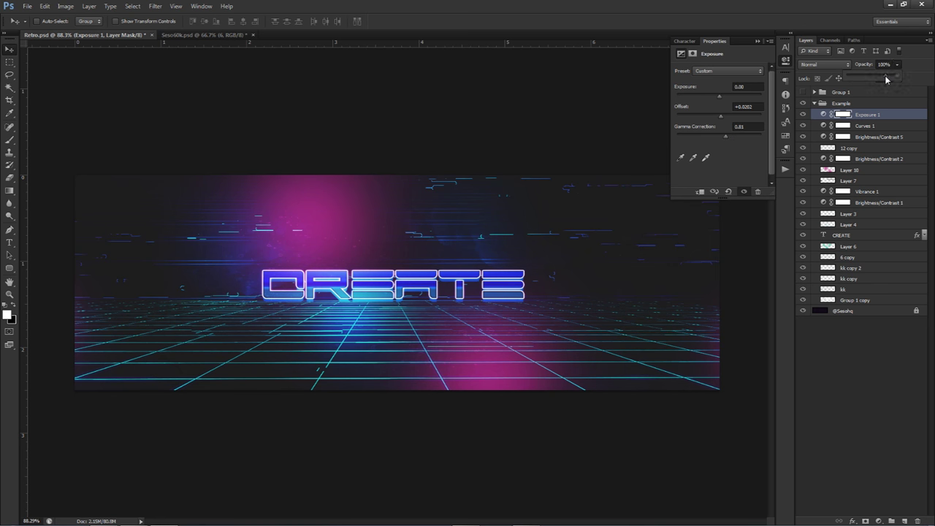
pyautogui.click(883, 64)
pyautogui.write('60')
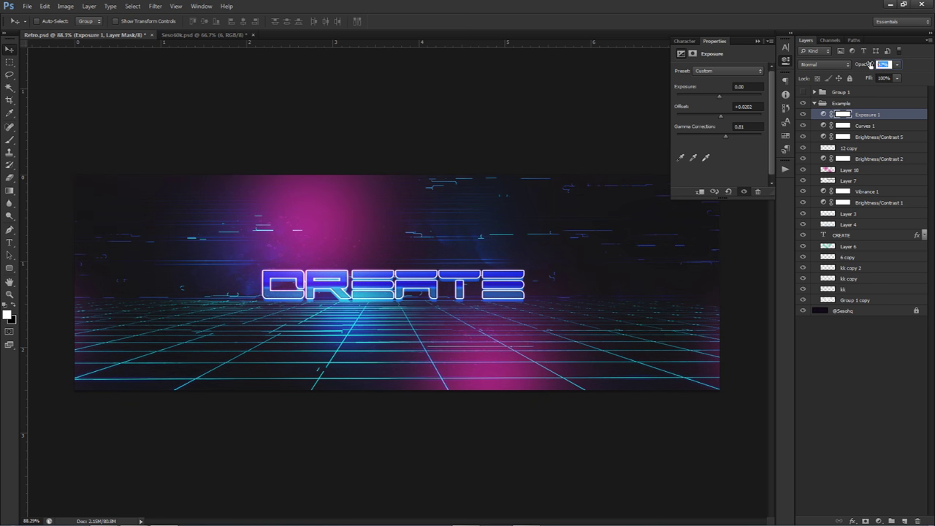
pyautogui.press('Return')
pyautogui.click(803, 114)
pyautogui.click(803, 114)
pyautogui.click(803, 114)
pyautogui.click(802, 114)
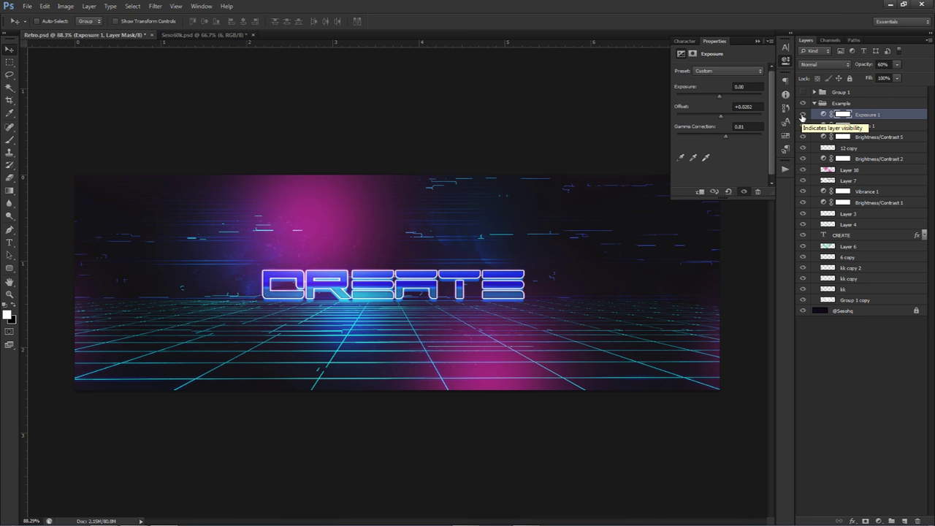
# Place the speckled concrete texture image above the Exposure layer, scaled to 35.20% so it covers the whole canvas
pyautogui.moveTo(413, 216); pyautogui.dragTo(426, 168)
pyautogui.moveTo(727, 123); pyautogui.dragTo(844, 92)
pyautogui.hotkey('ctrl', '0')
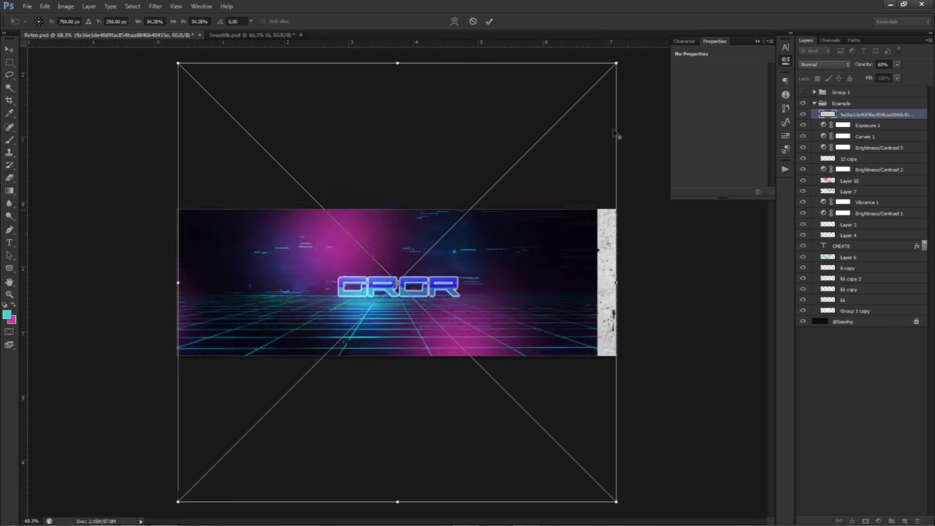
pyautogui.moveTo(617, 62); pyautogui.dragTo(622, 57)
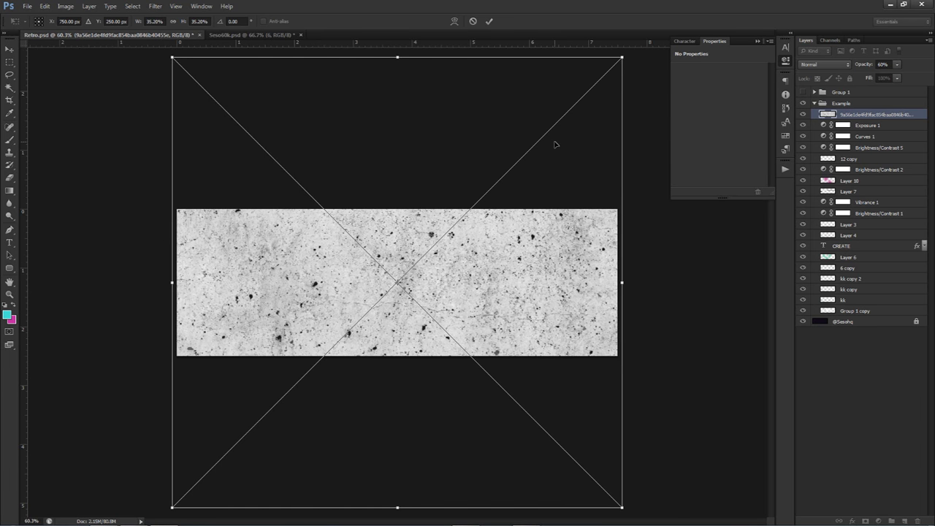
pyautogui.press('Return')
pyautogui.scroll(5, 464, 241)
pyautogui.scroll(-3, 465, 241)
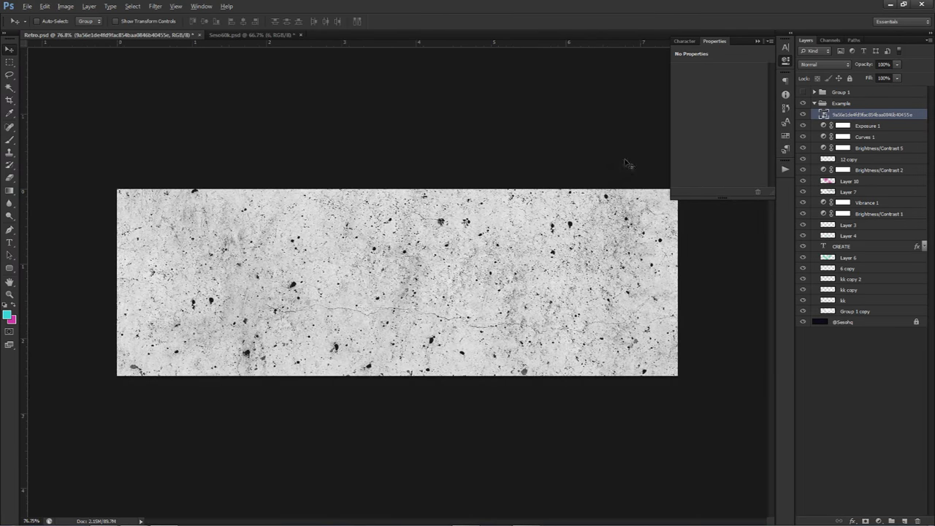
# Set the concrete texture layer's blend mode to Overlay and reduce its opacity to 20%
pyautogui.click(811, 64)
pyautogui.click(807, 191)
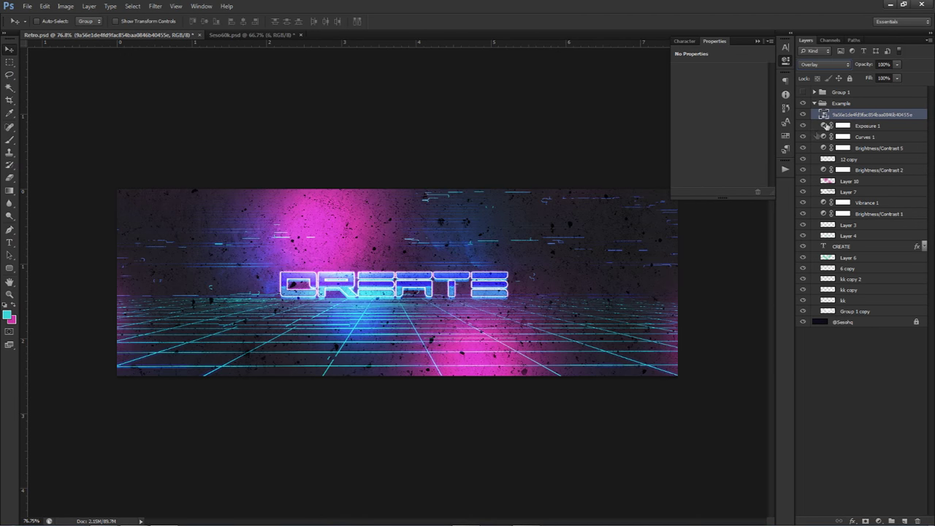
pyautogui.moveTo(869, 78); pyautogui.dragTo(864, 79)
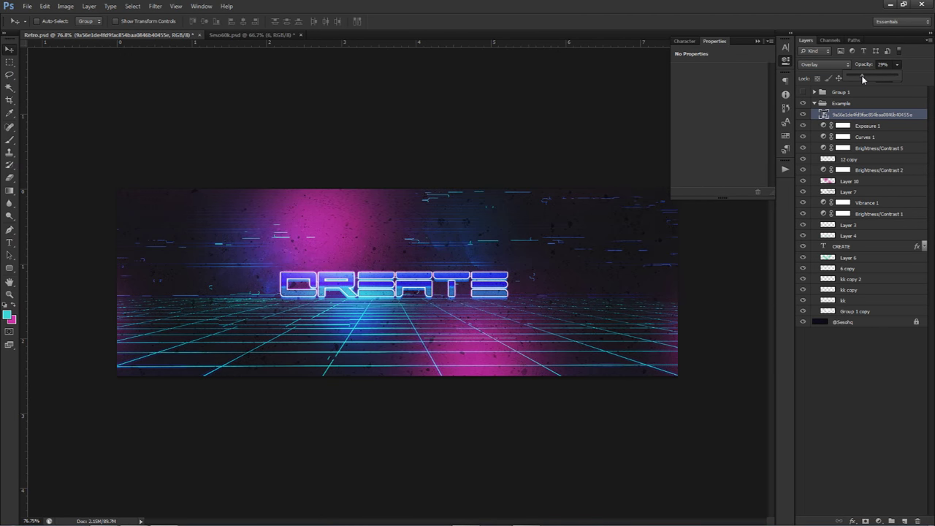
pyautogui.click(480, 222)
pyautogui.scroll(1, 481, 222)
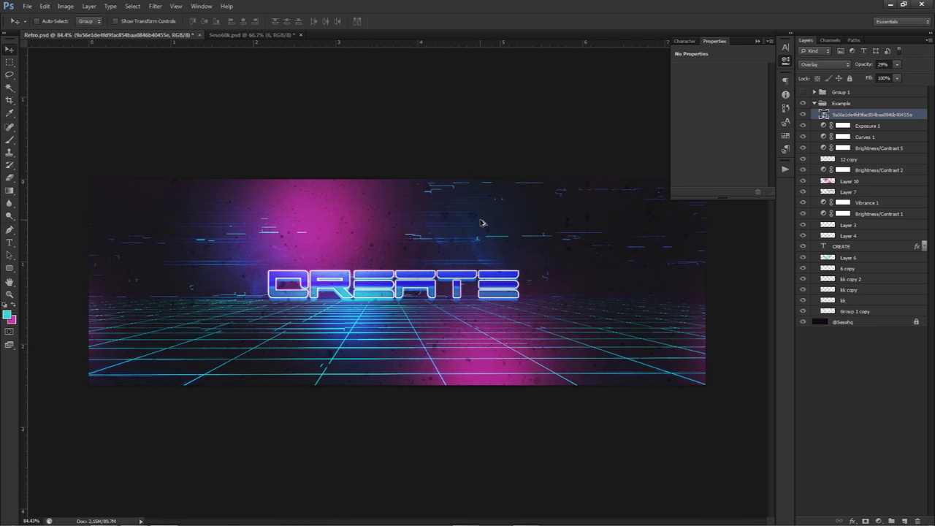
pyautogui.click(883, 64)
pyautogui.write('25')
pyautogui.press('Return')
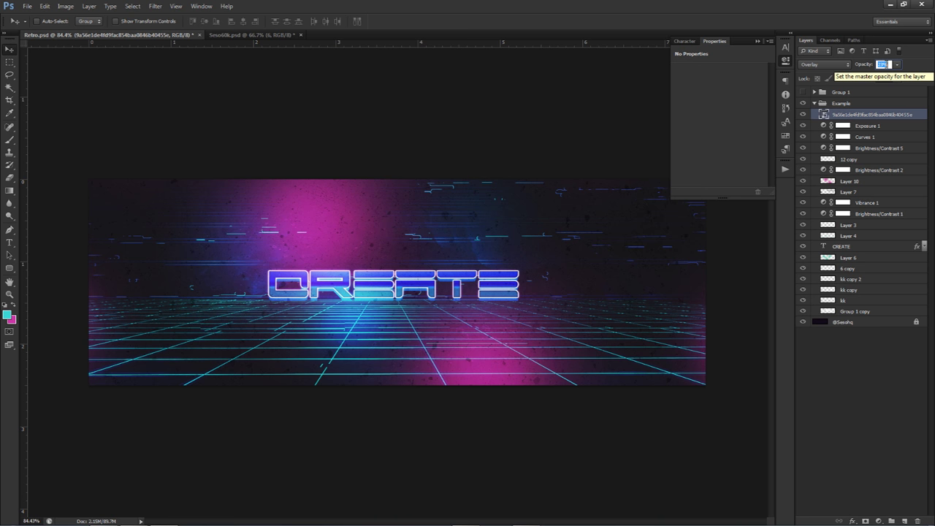
pyautogui.write('20')
pyautogui.press('Return')
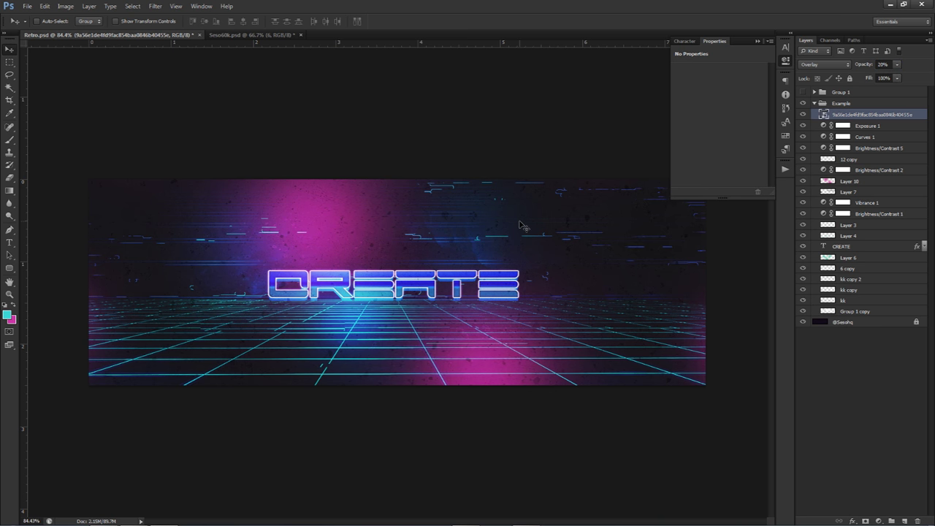
pyautogui.click(802, 125)
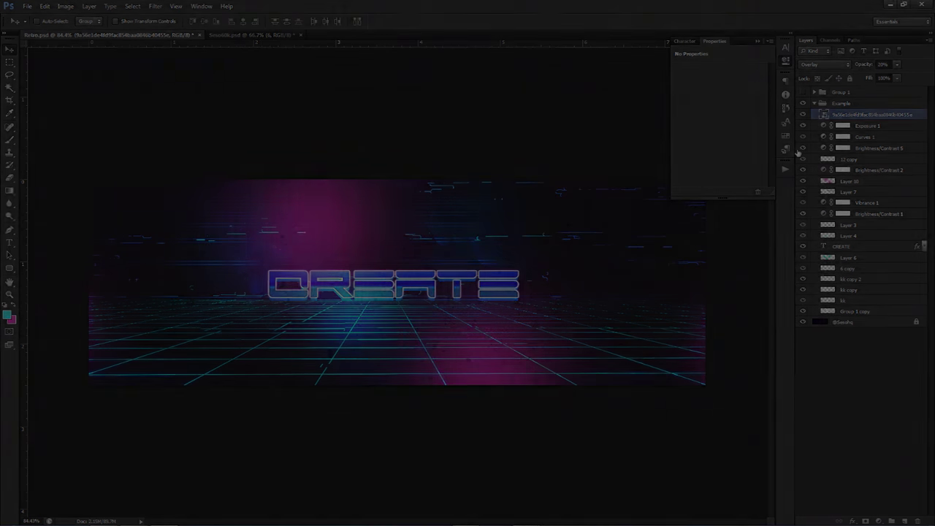